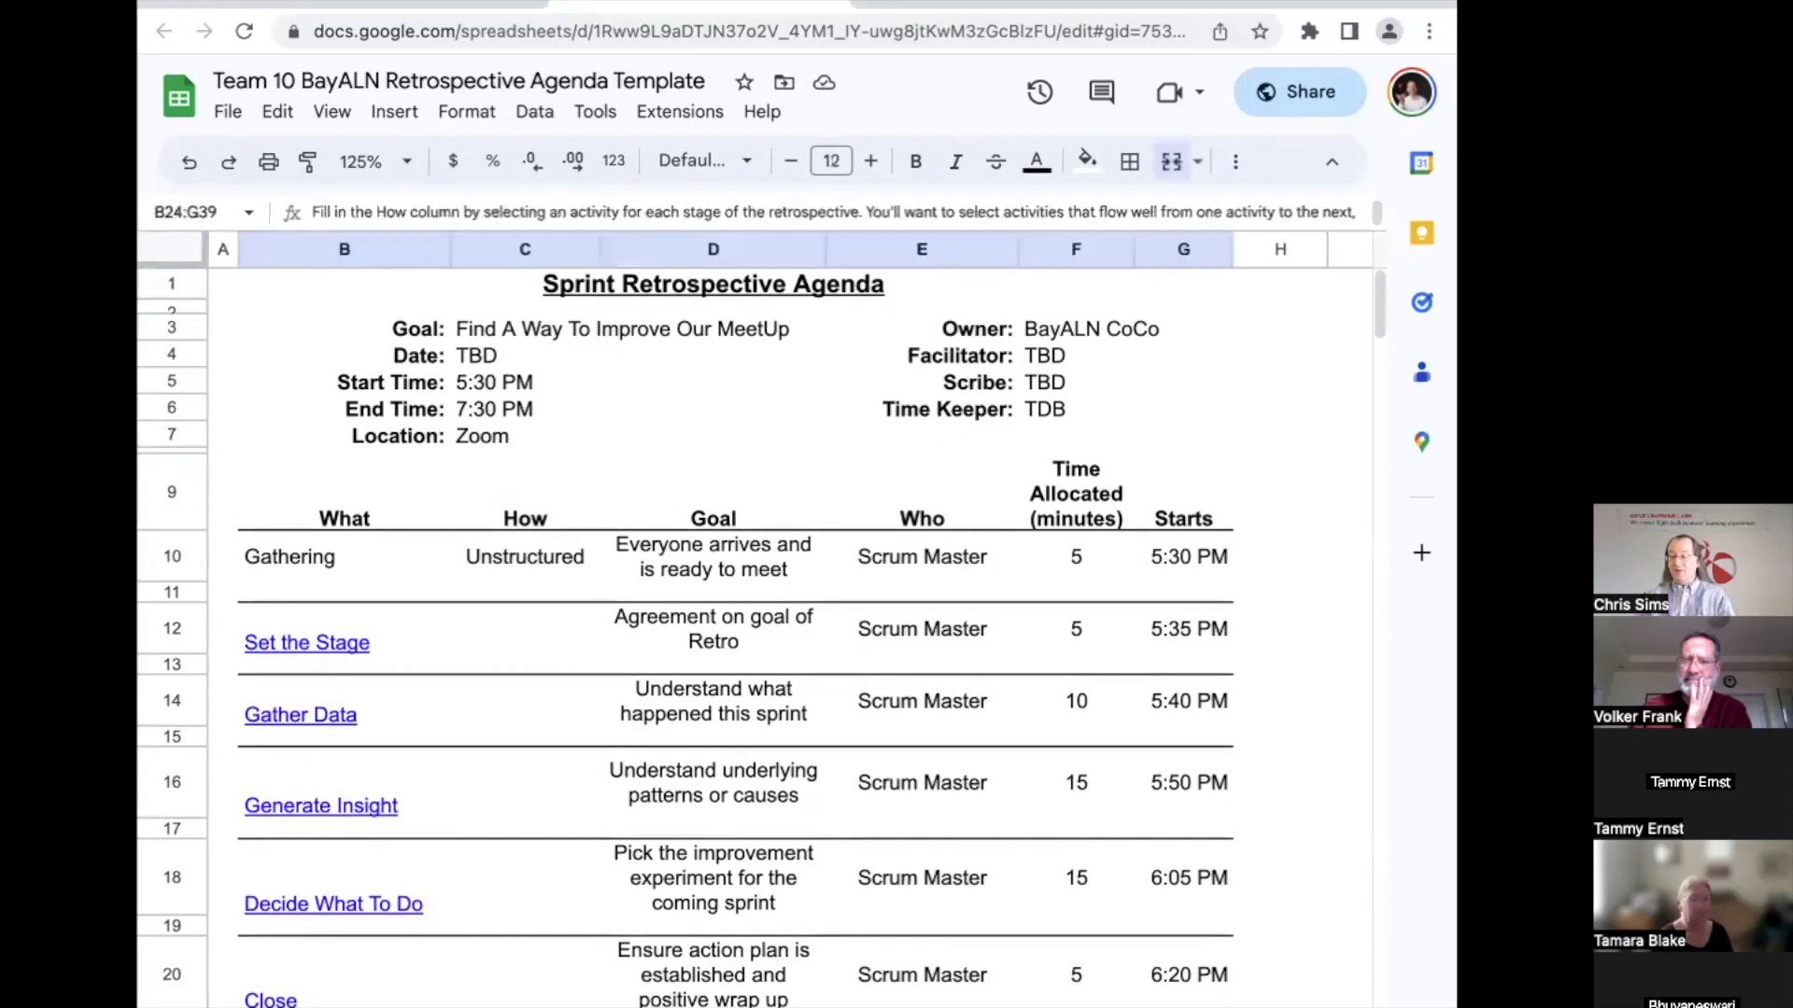
Step: Walk through the agenda's details note, meeting goal, and Goal, Date, Start/End Time and Location labels
{"action": "key", "text": "Down"}
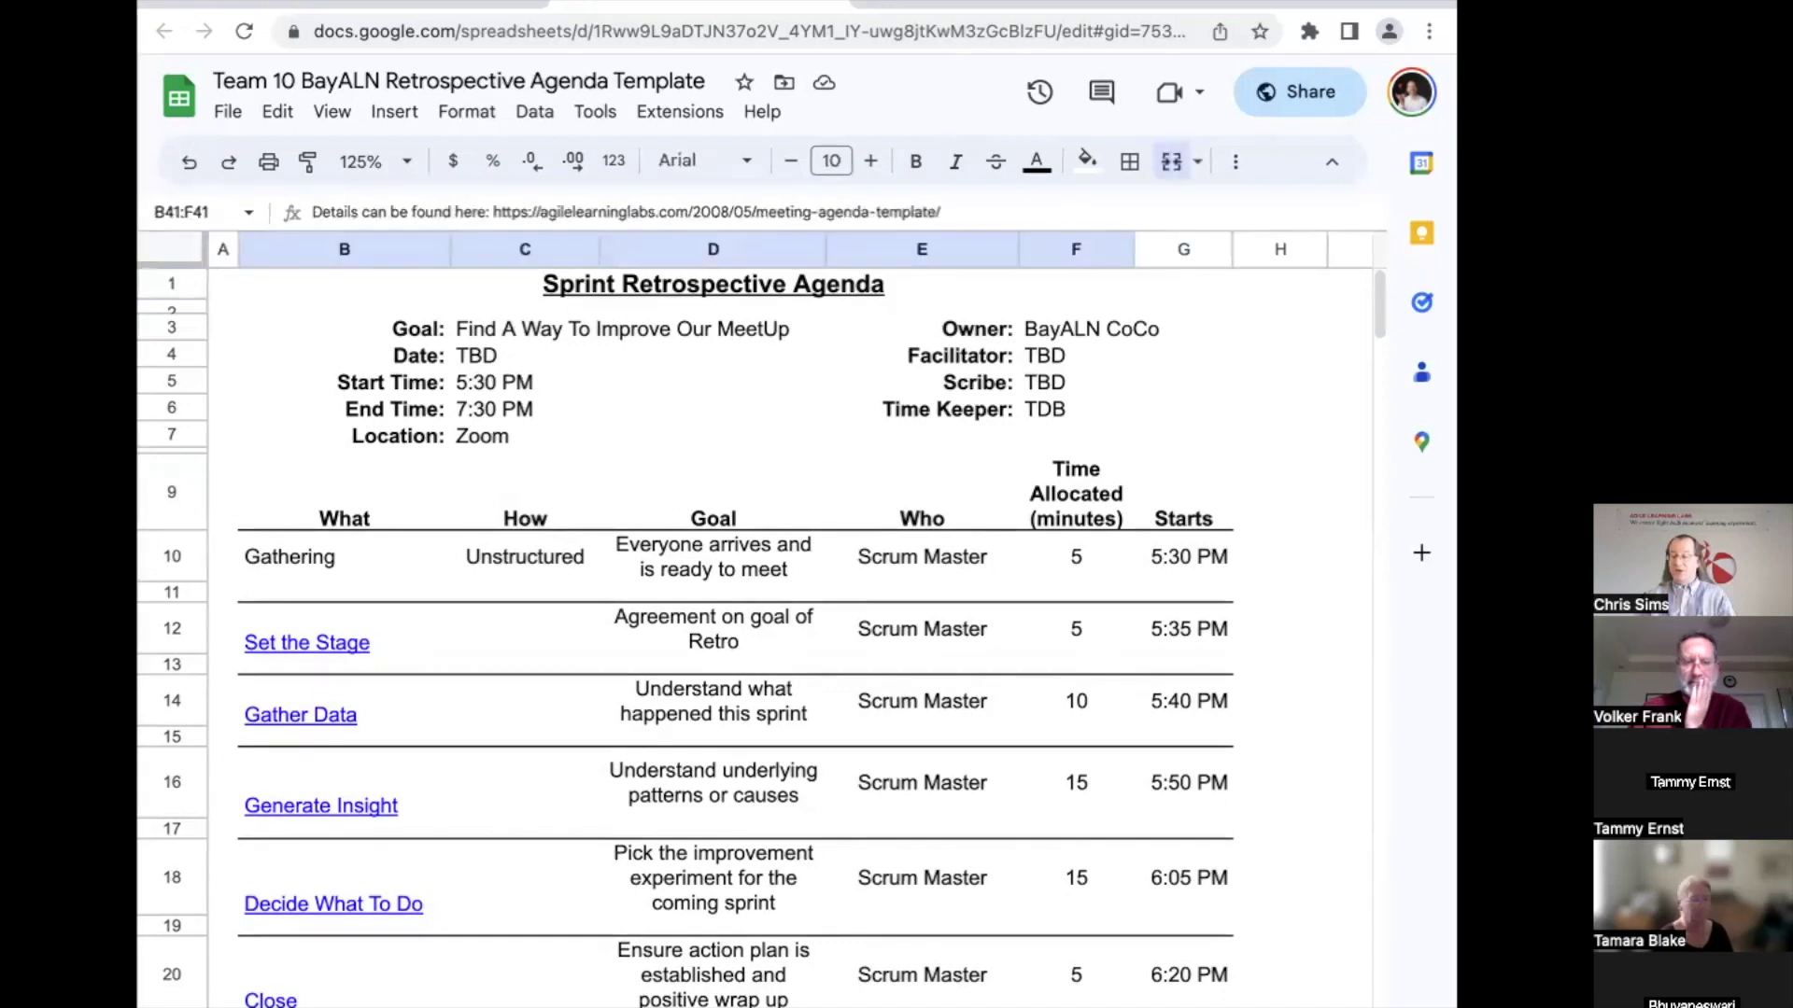
{"action": "key", "text": "Right"}
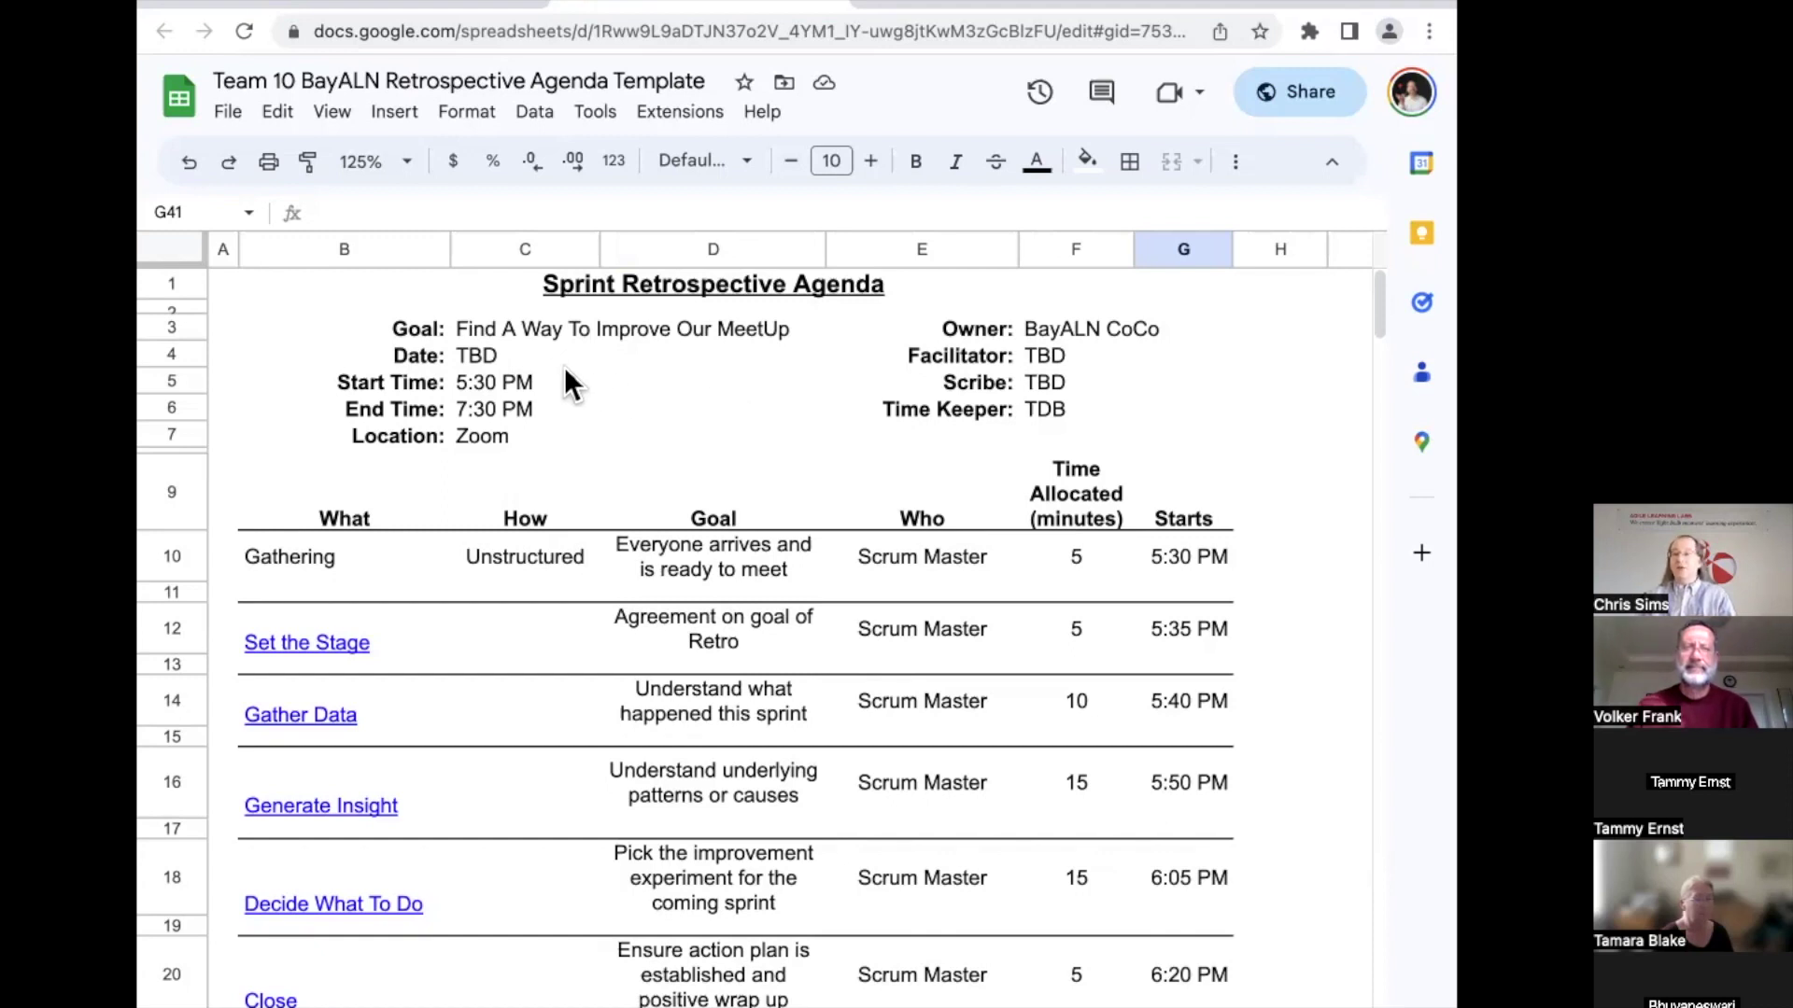
{"action": "left_click", "coordinate": [511, 327]}
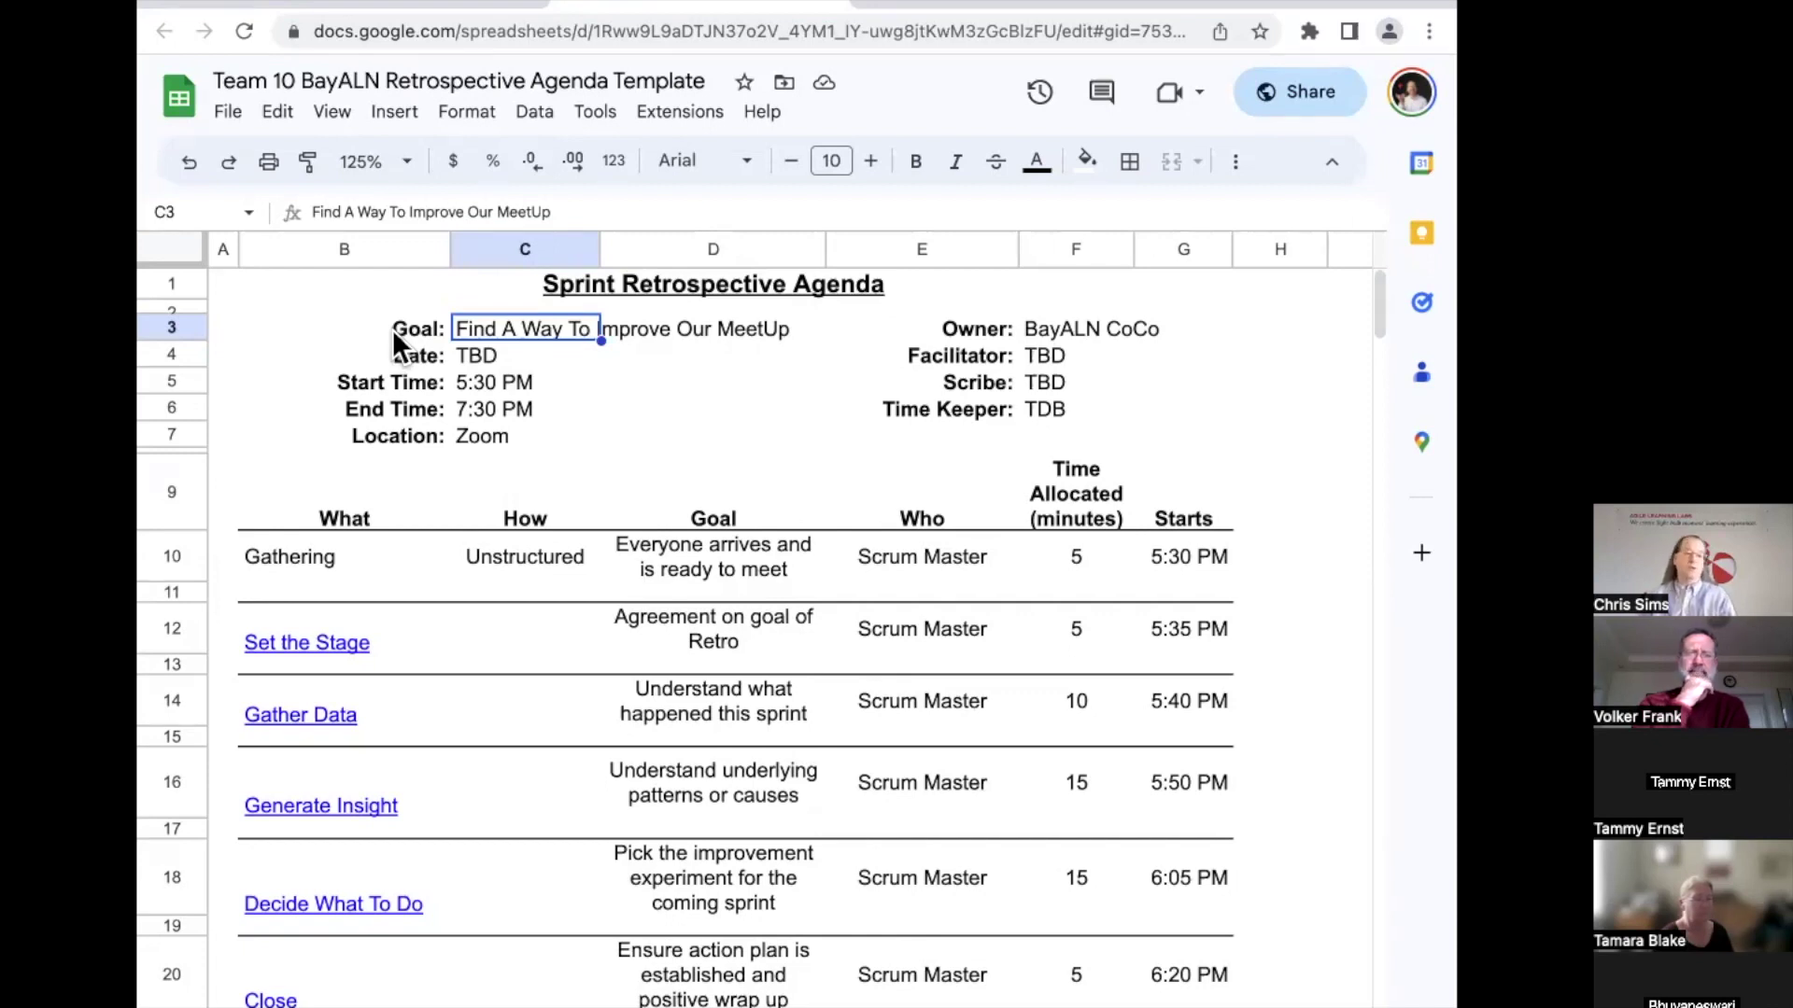
{"action": "left_click", "coordinate": [416, 323]}
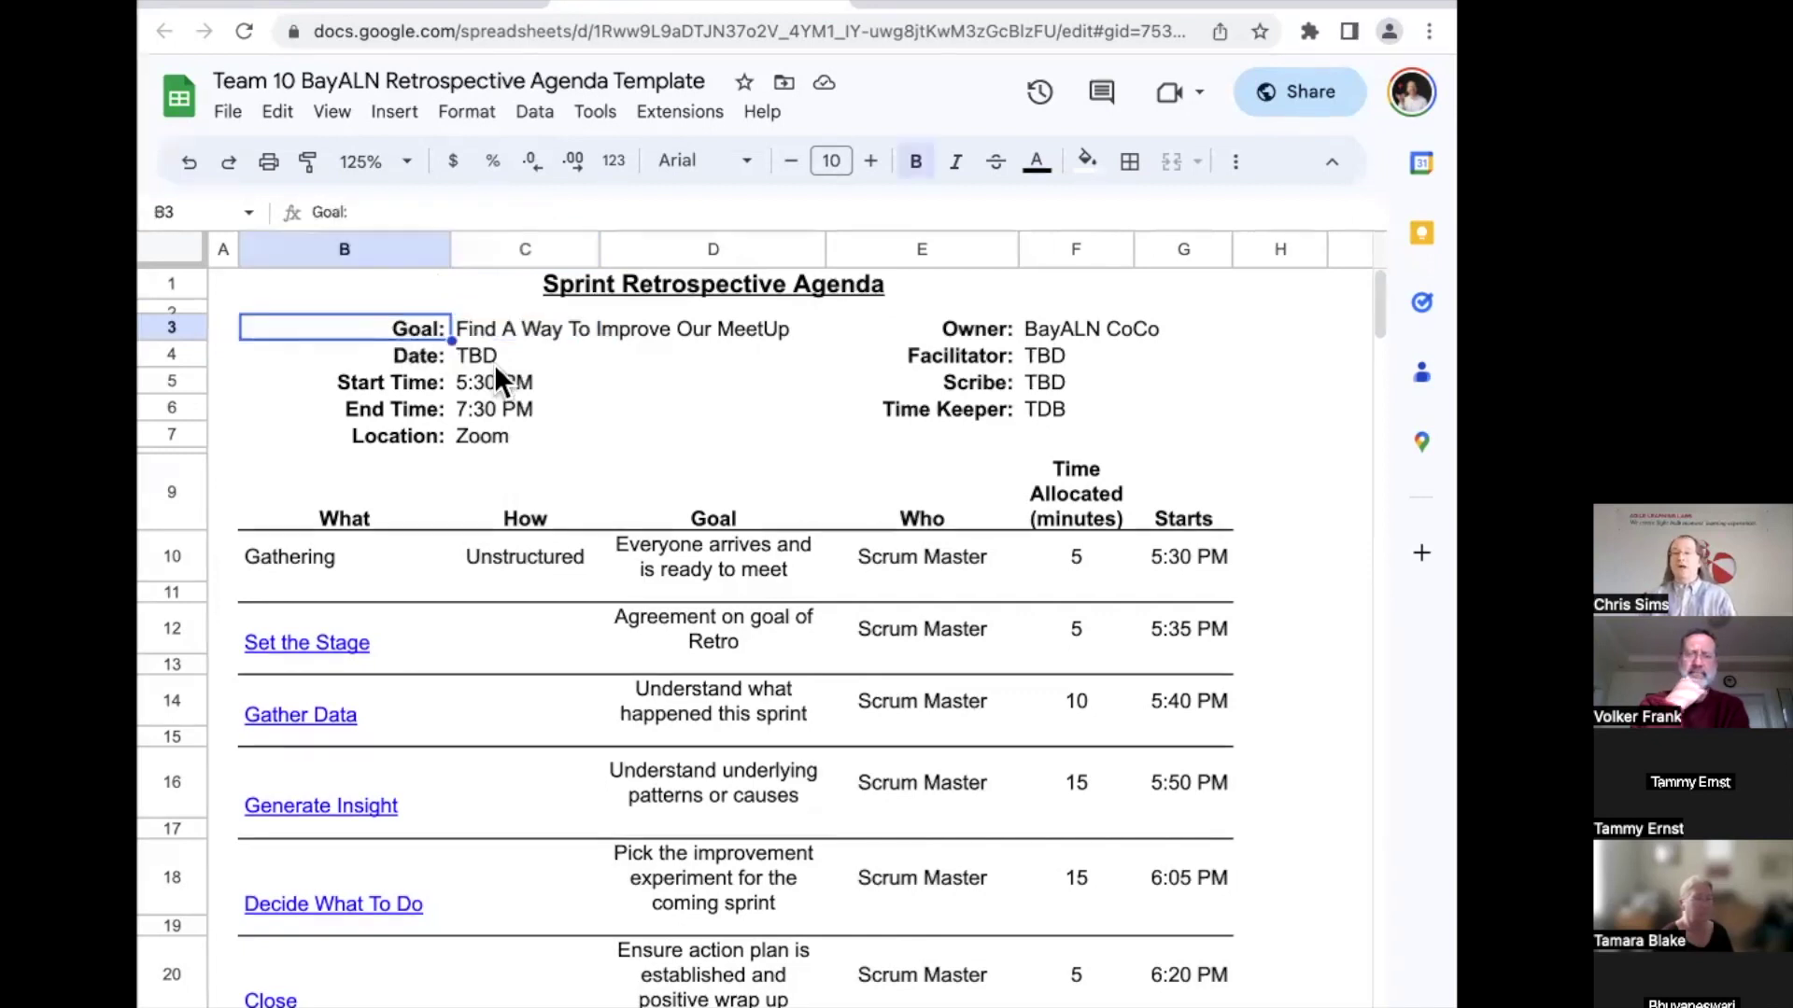
{"action": "key", "text": "Down"}
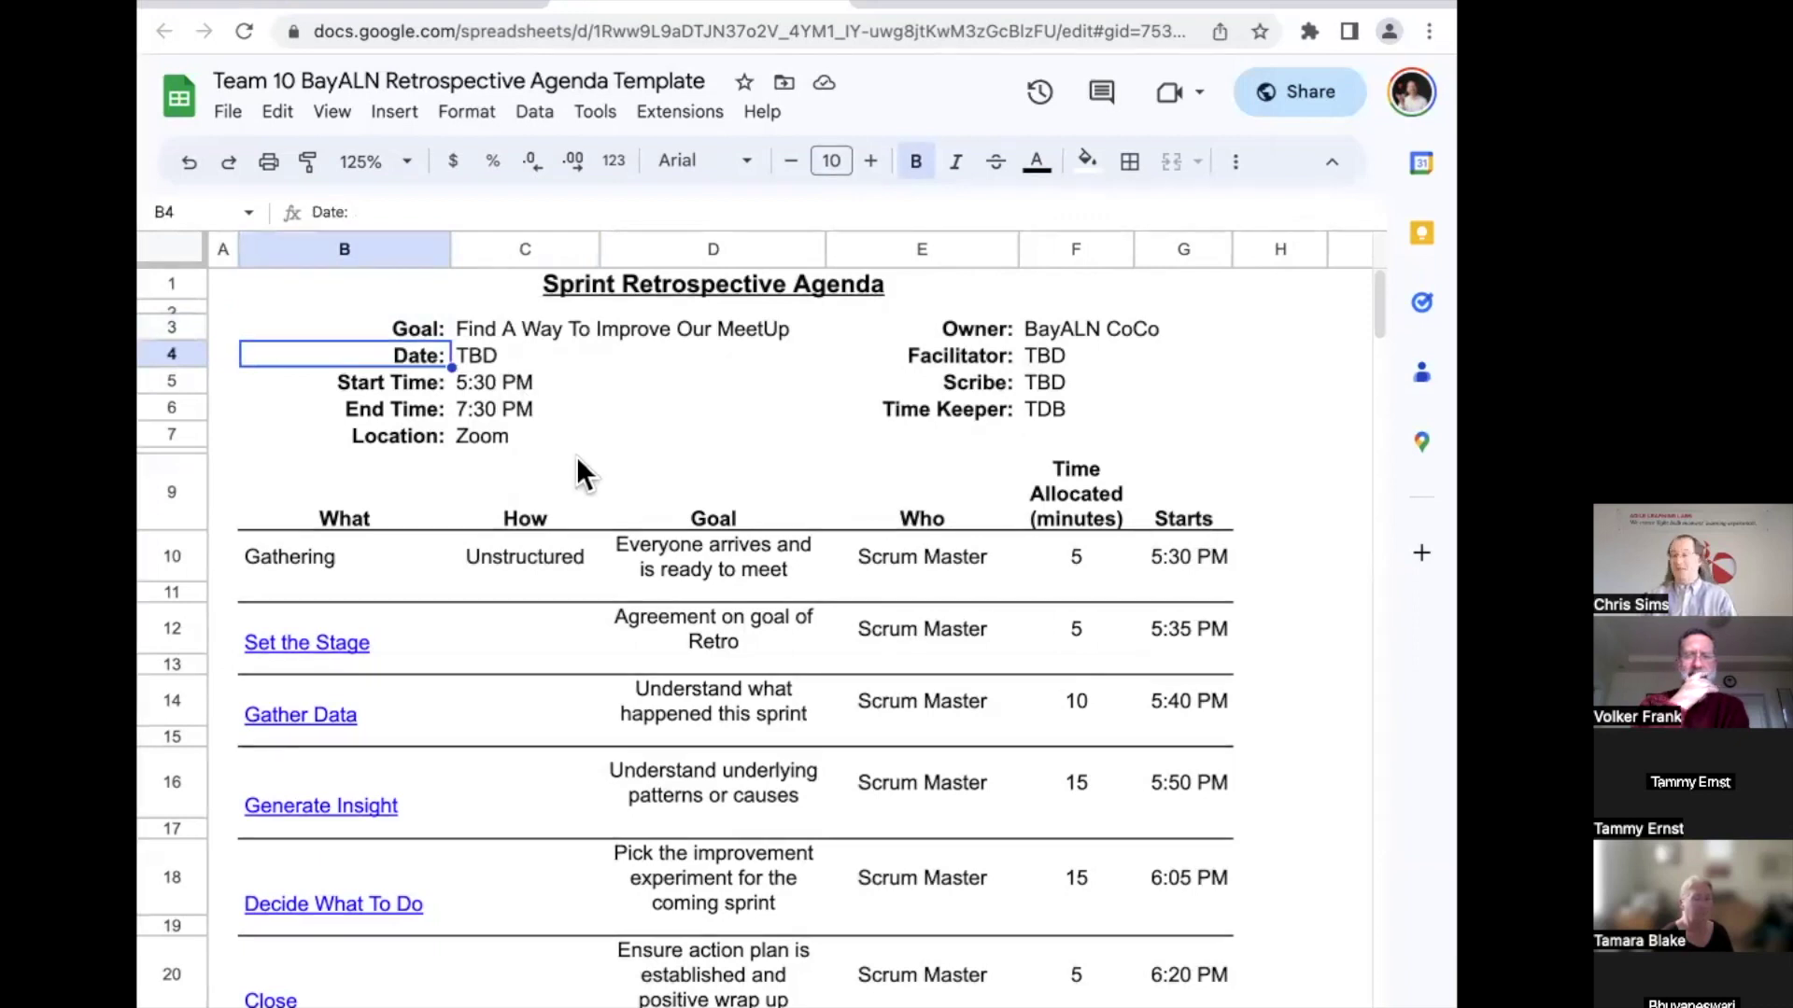
{"action": "key", "text": "Down"}
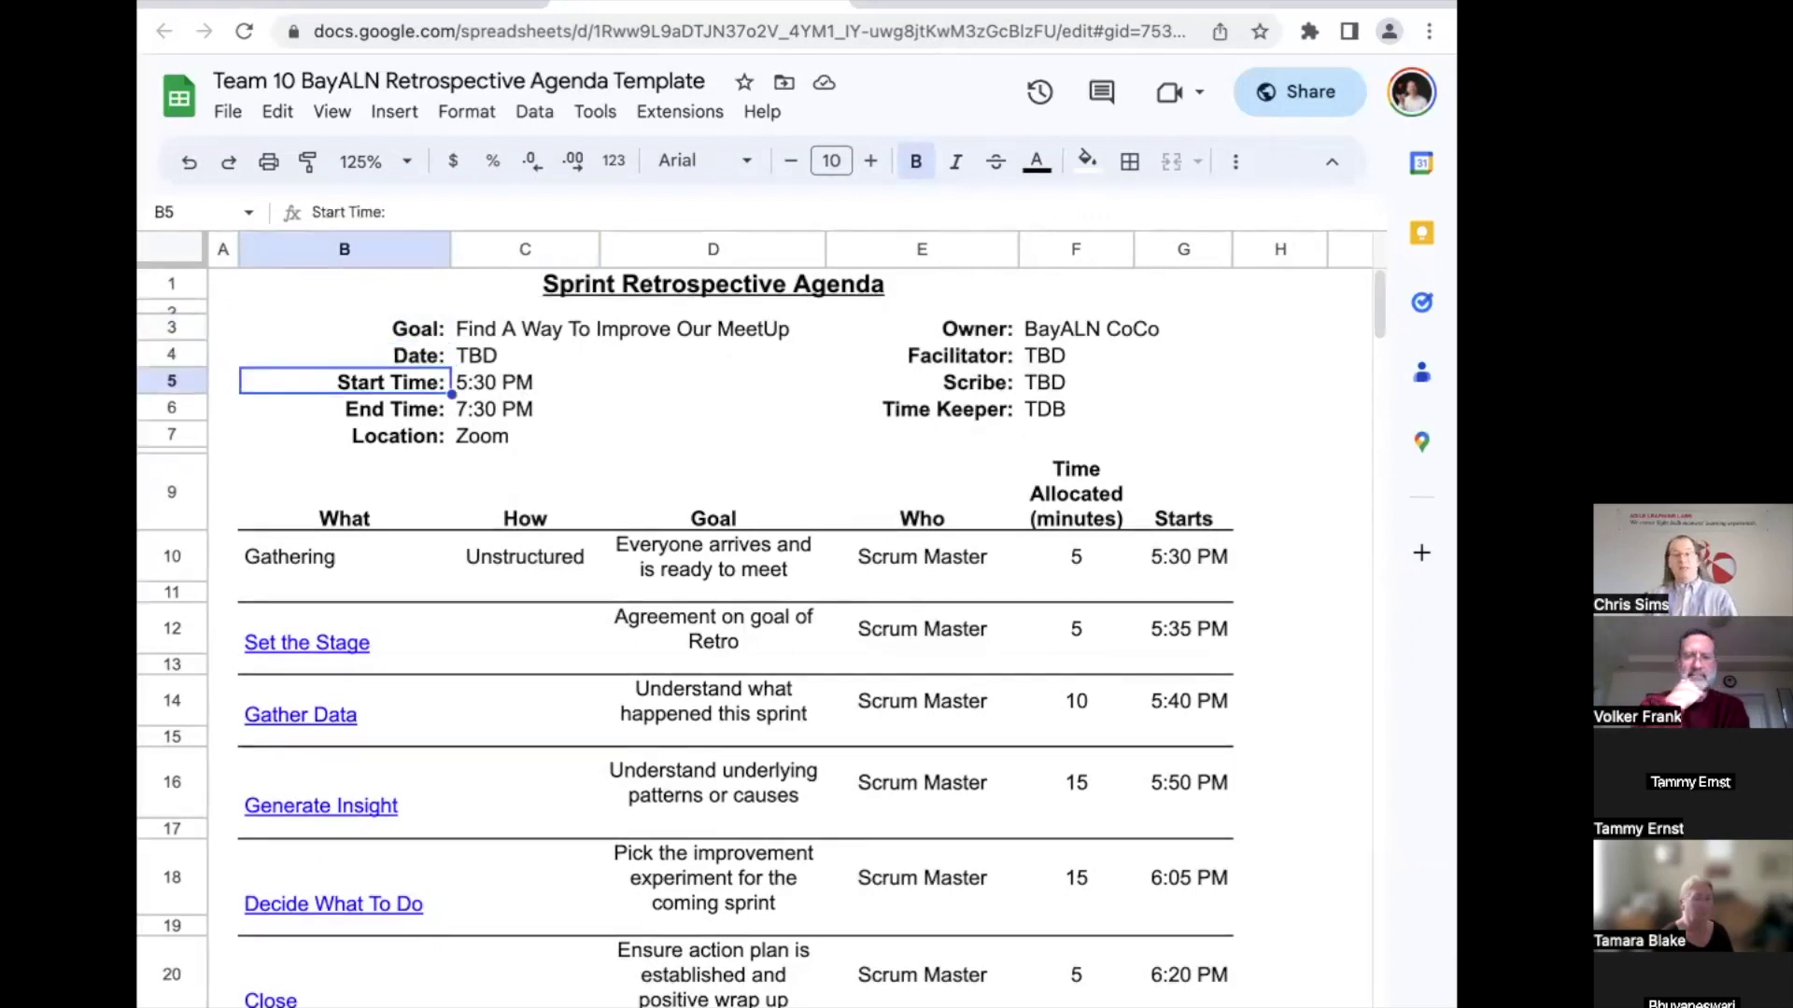
{"action": "key", "text": "Down"}
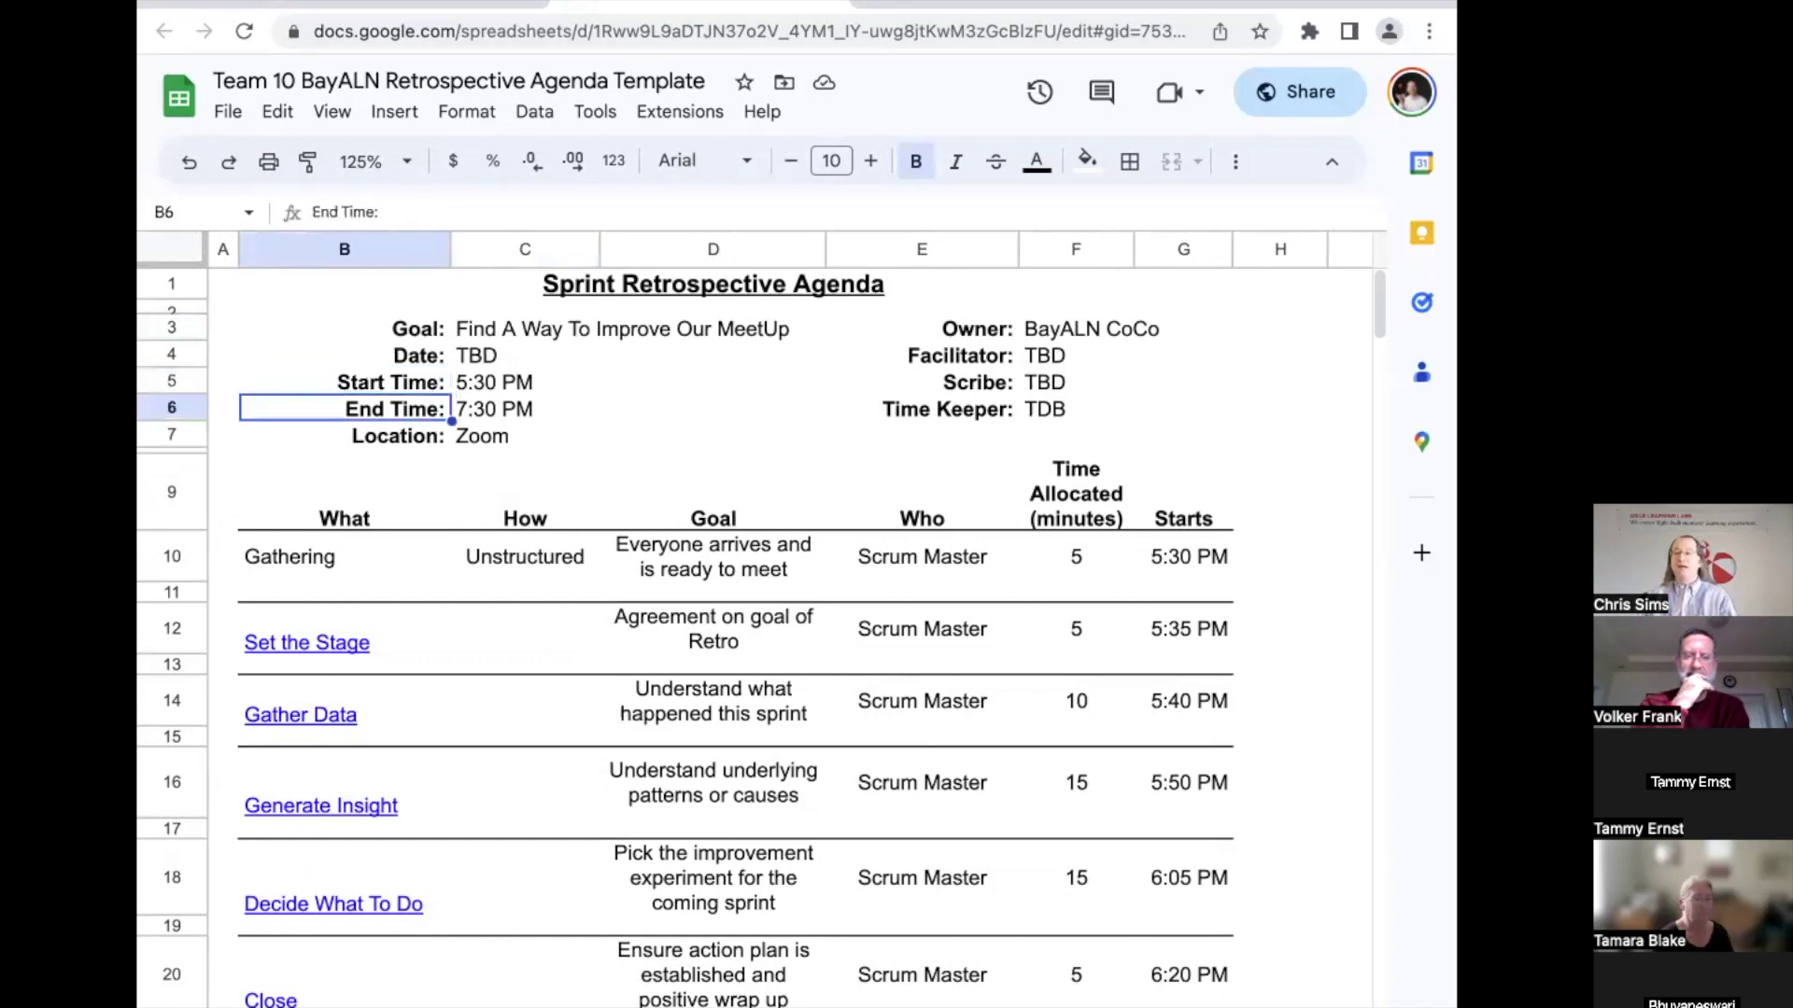
{"action": "key", "text": "Down"}
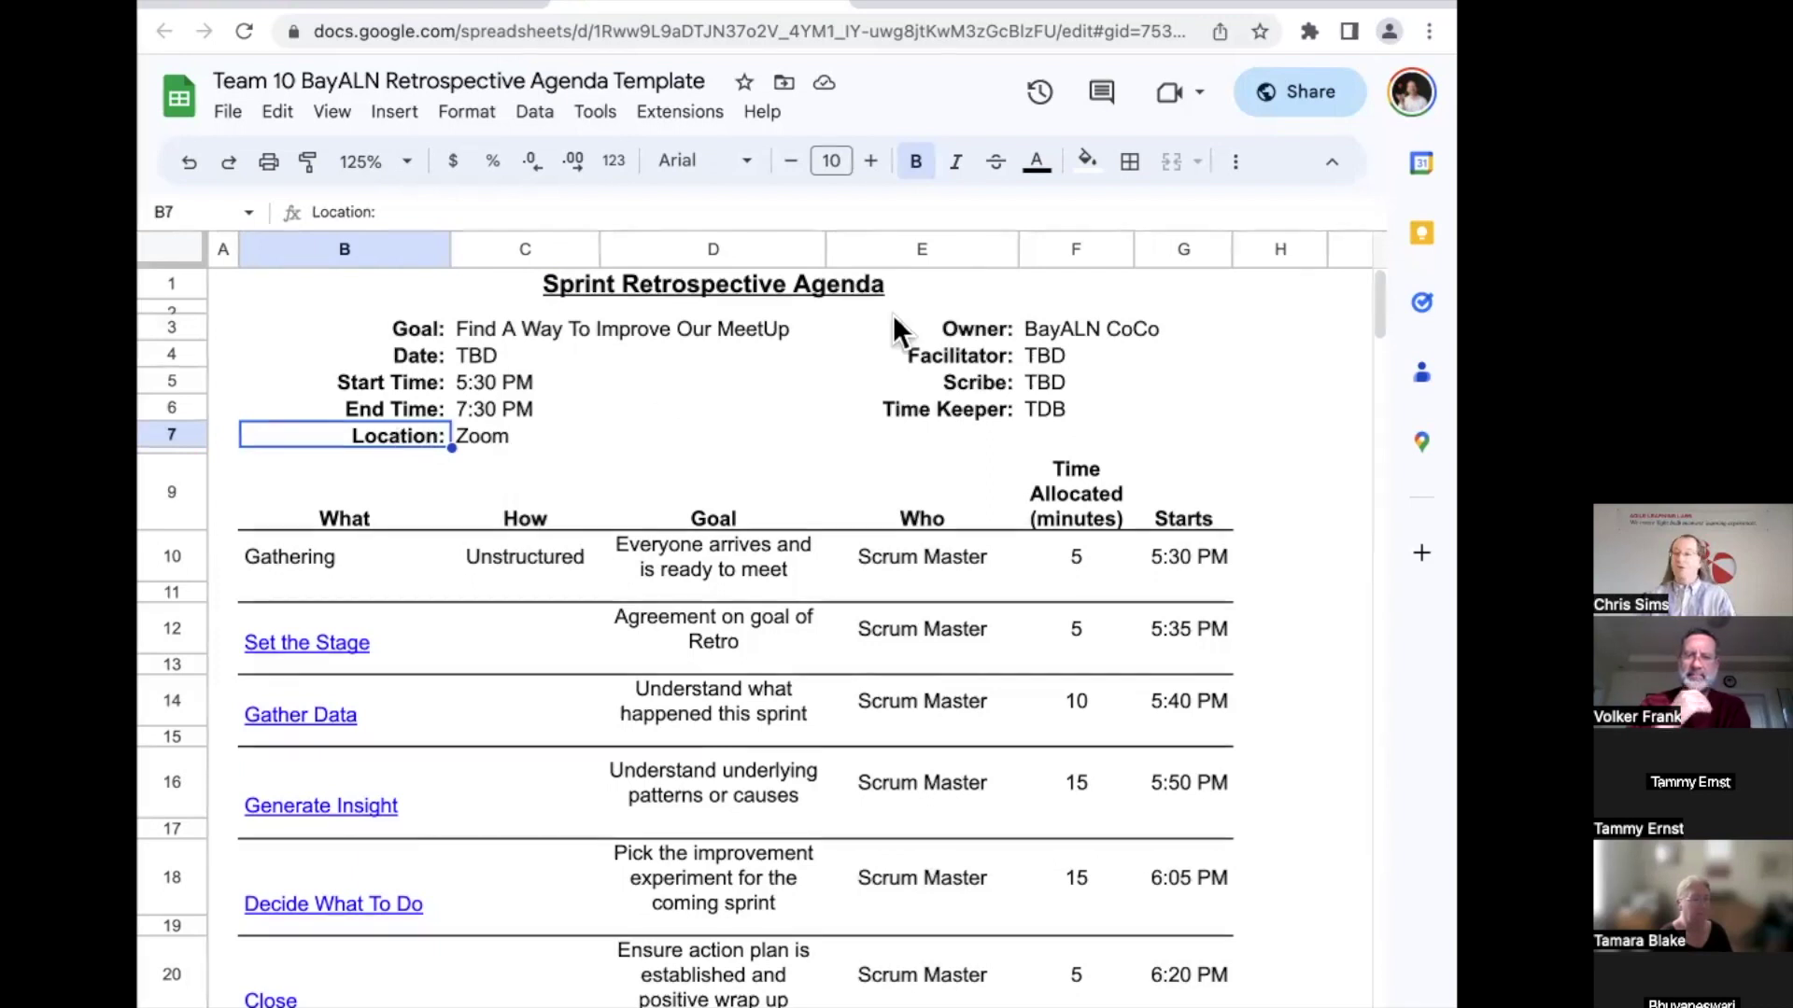
Step: Point out the Owner, Facilitator, Scribe and Time Keeper role labels
{"action": "left_click", "coordinate": [980, 322]}
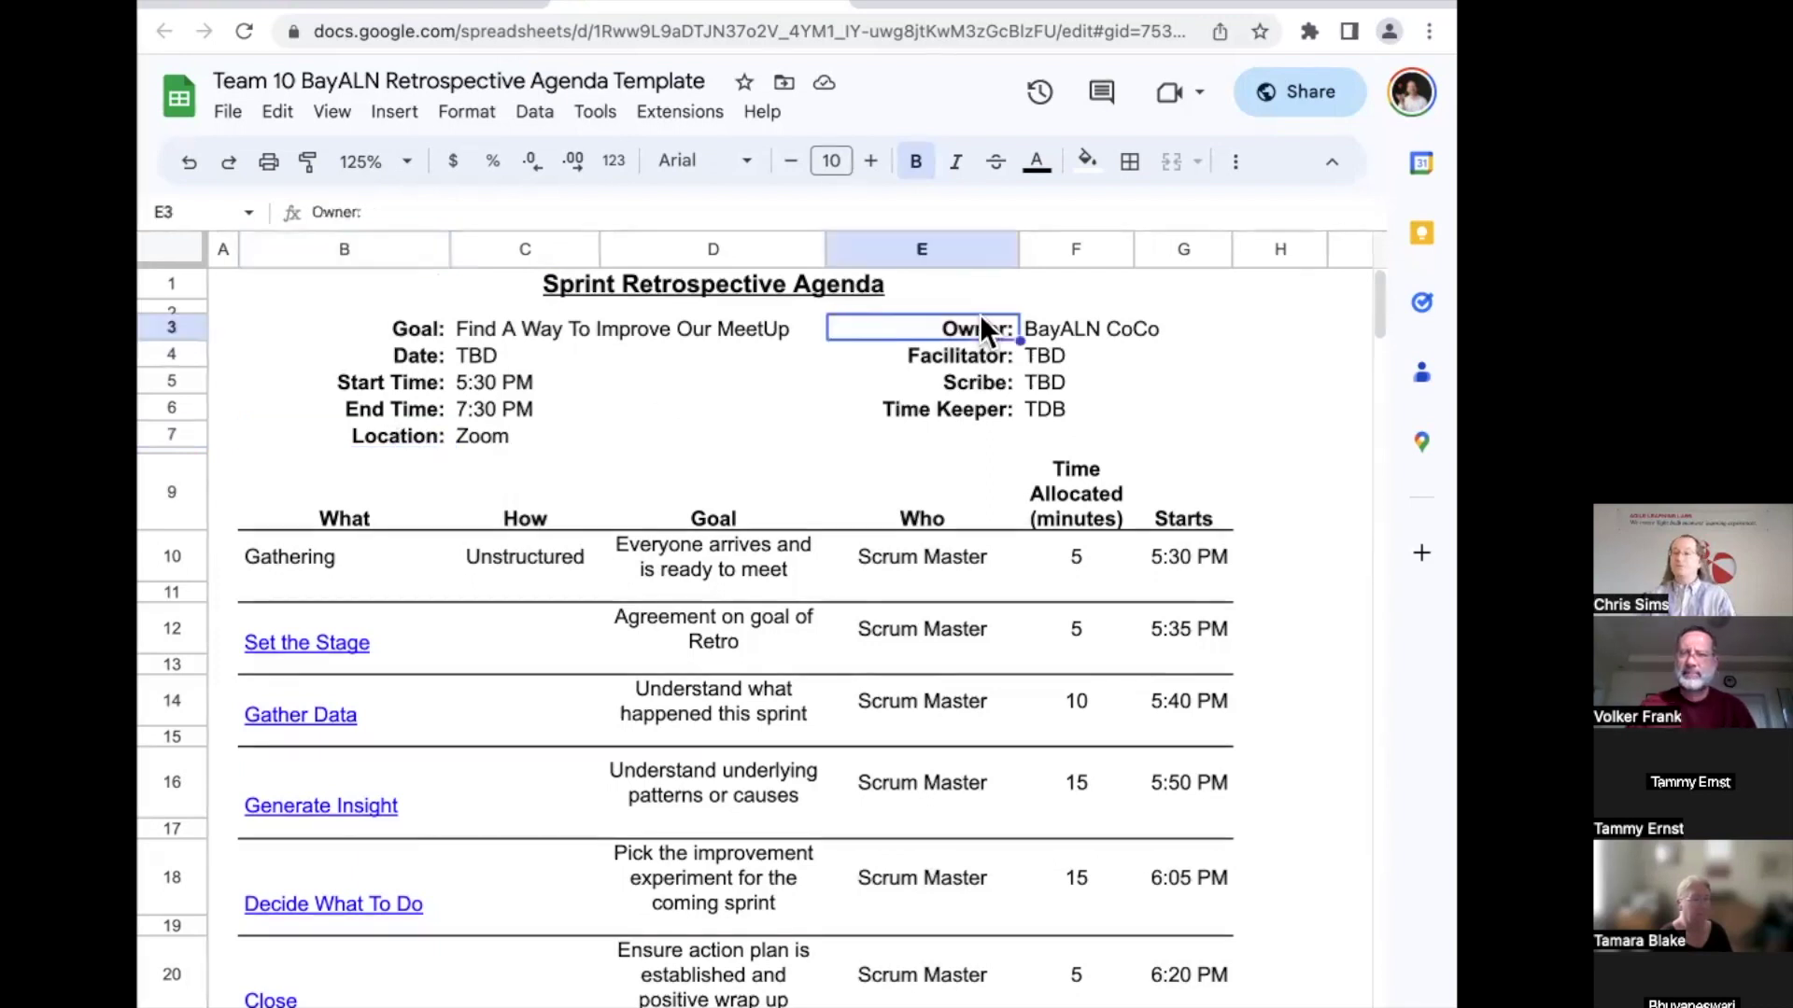
{"action": "left_click", "coordinate": [944, 351]}
{"action": "key", "text": "Down"}
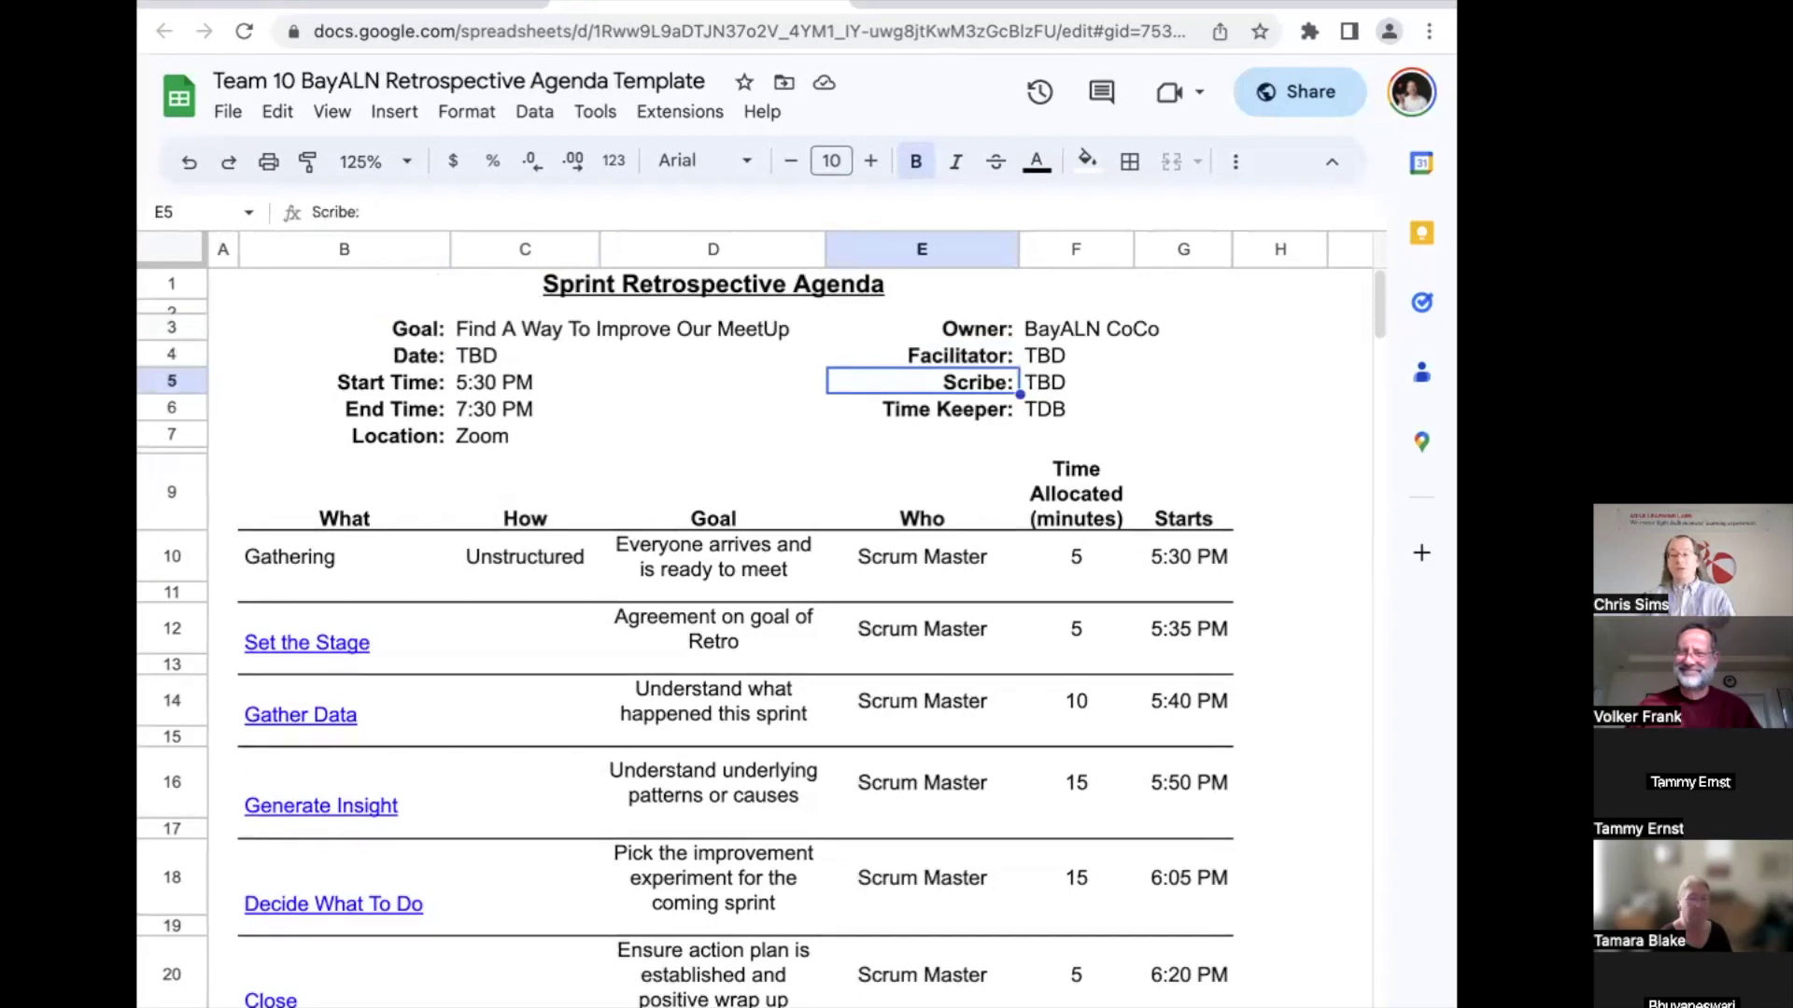
{"action": "key", "text": "Down"}
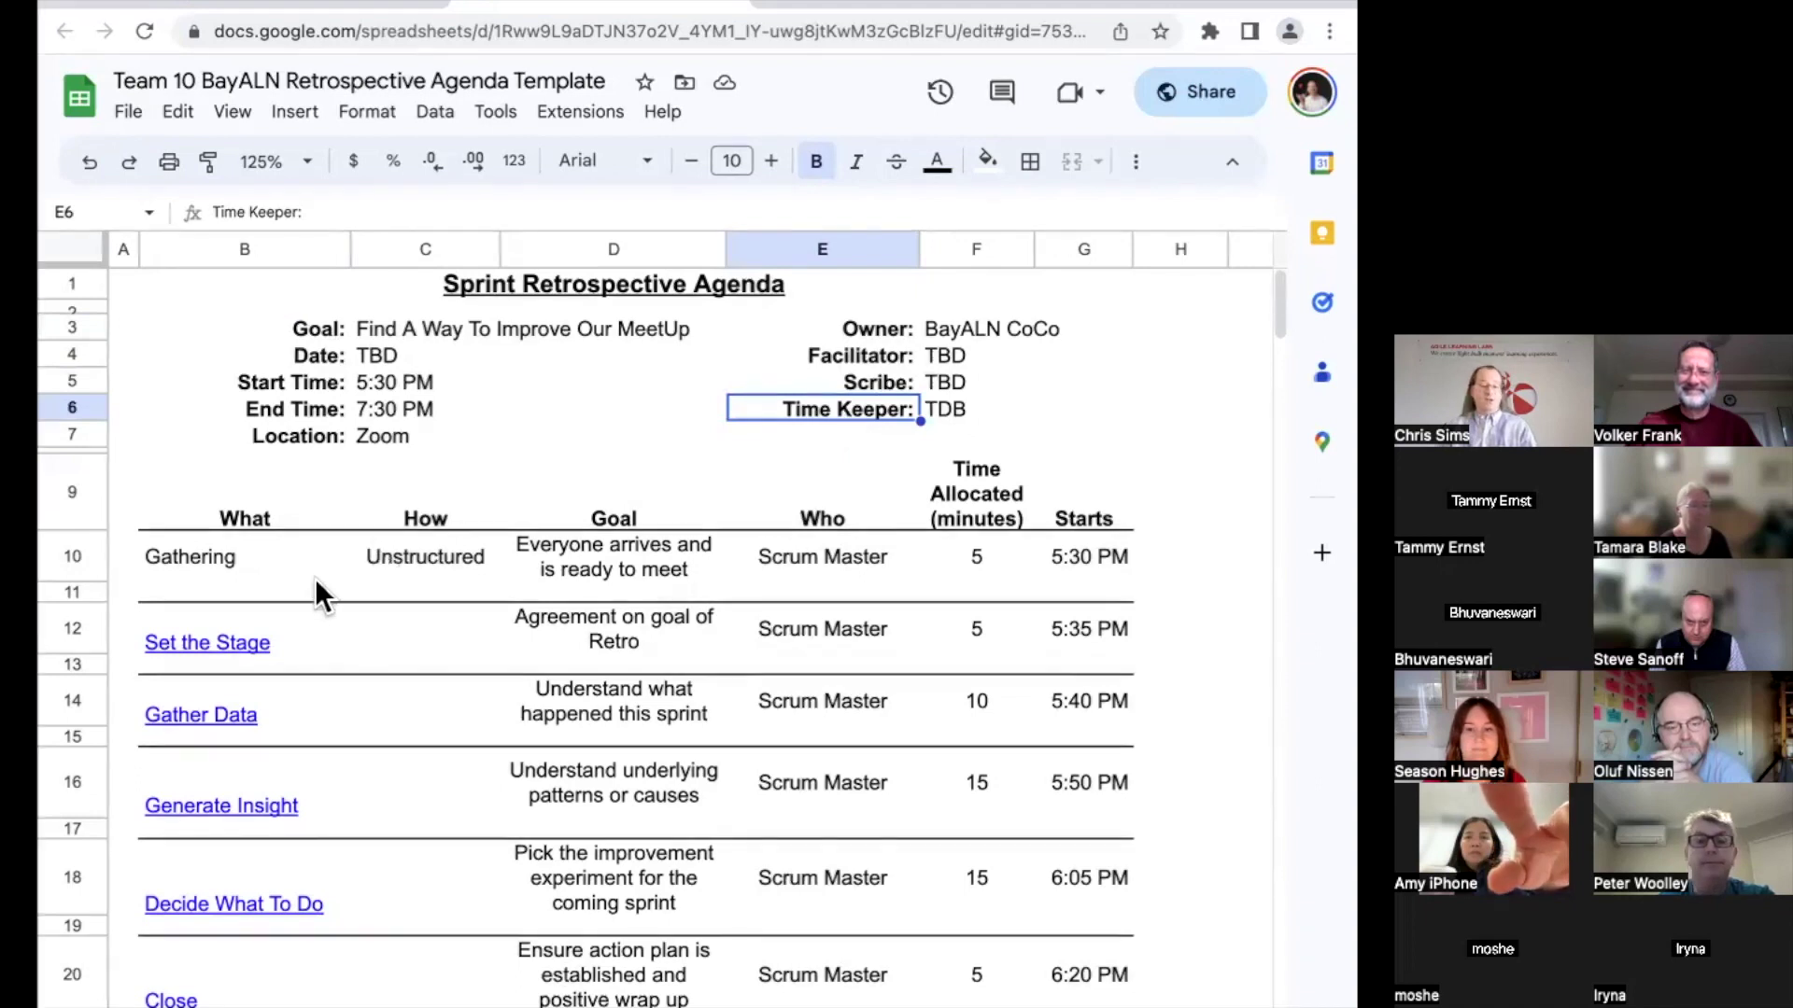
Step: Review the Gathering row: Unstructured activity, goal, owner, 5 minutes, and the 5:30 PM start formula
{"action": "left_click", "coordinate": [213, 565]}
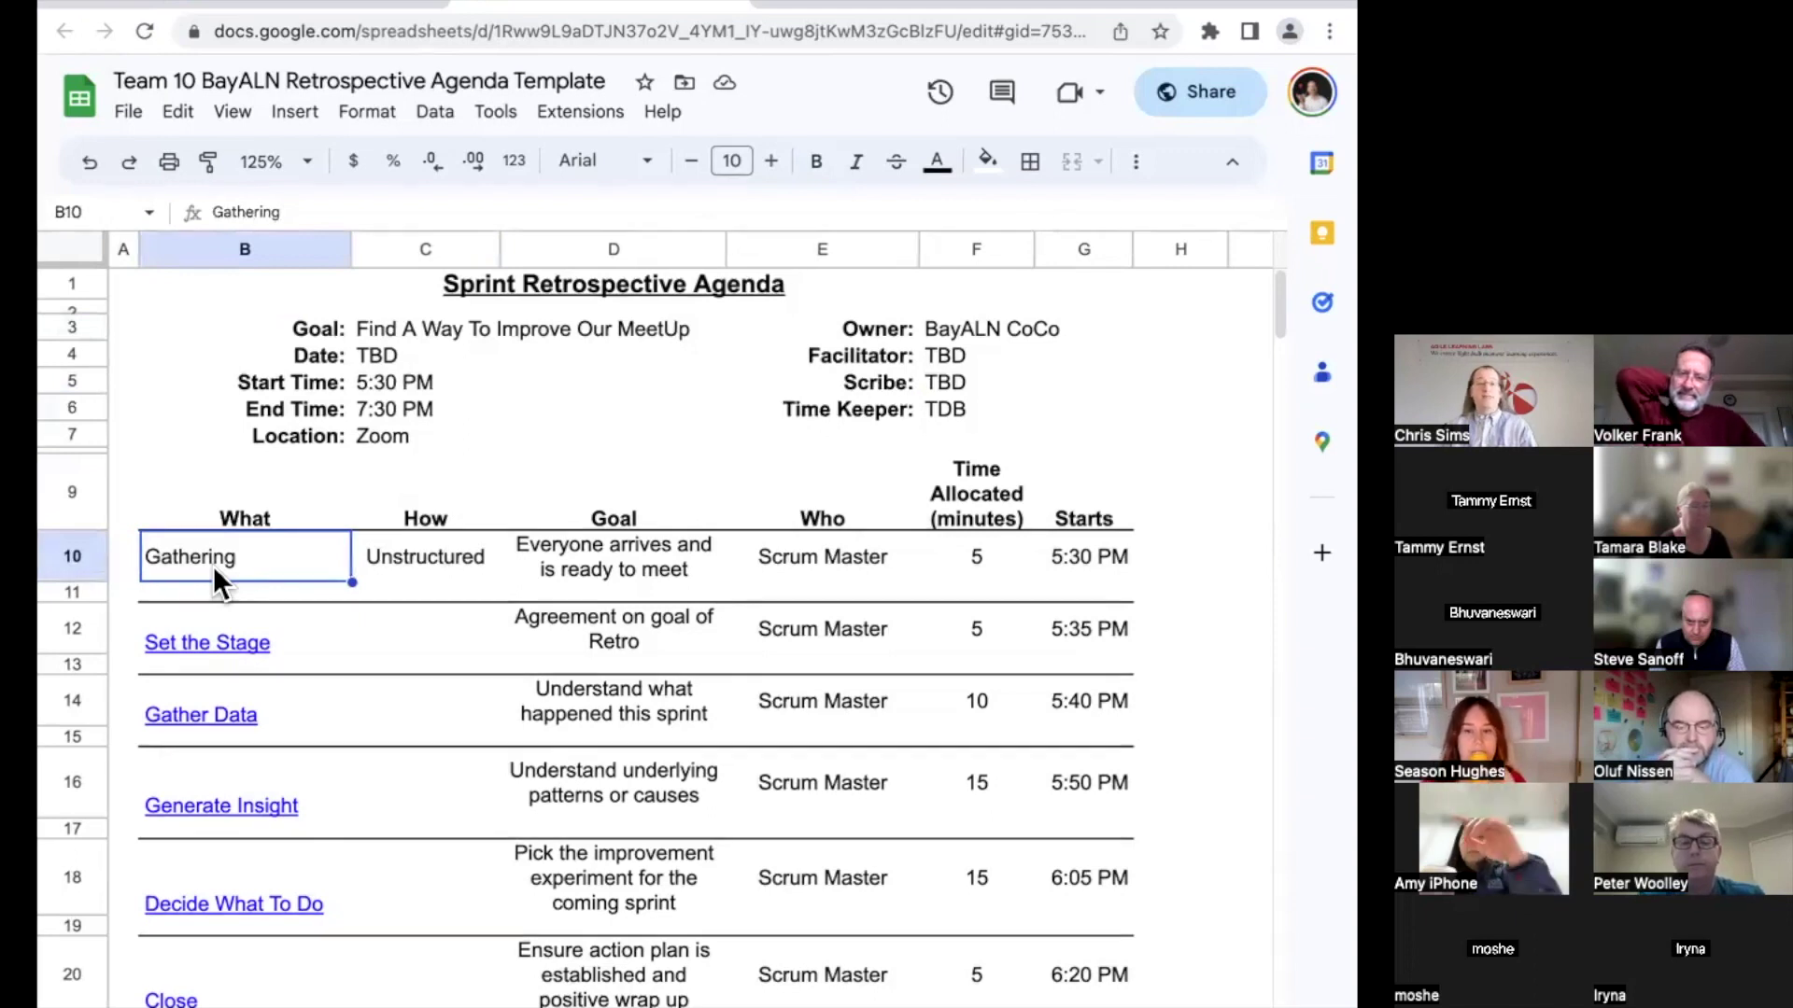
{"action": "left_click", "coordinate": [424, 560]}
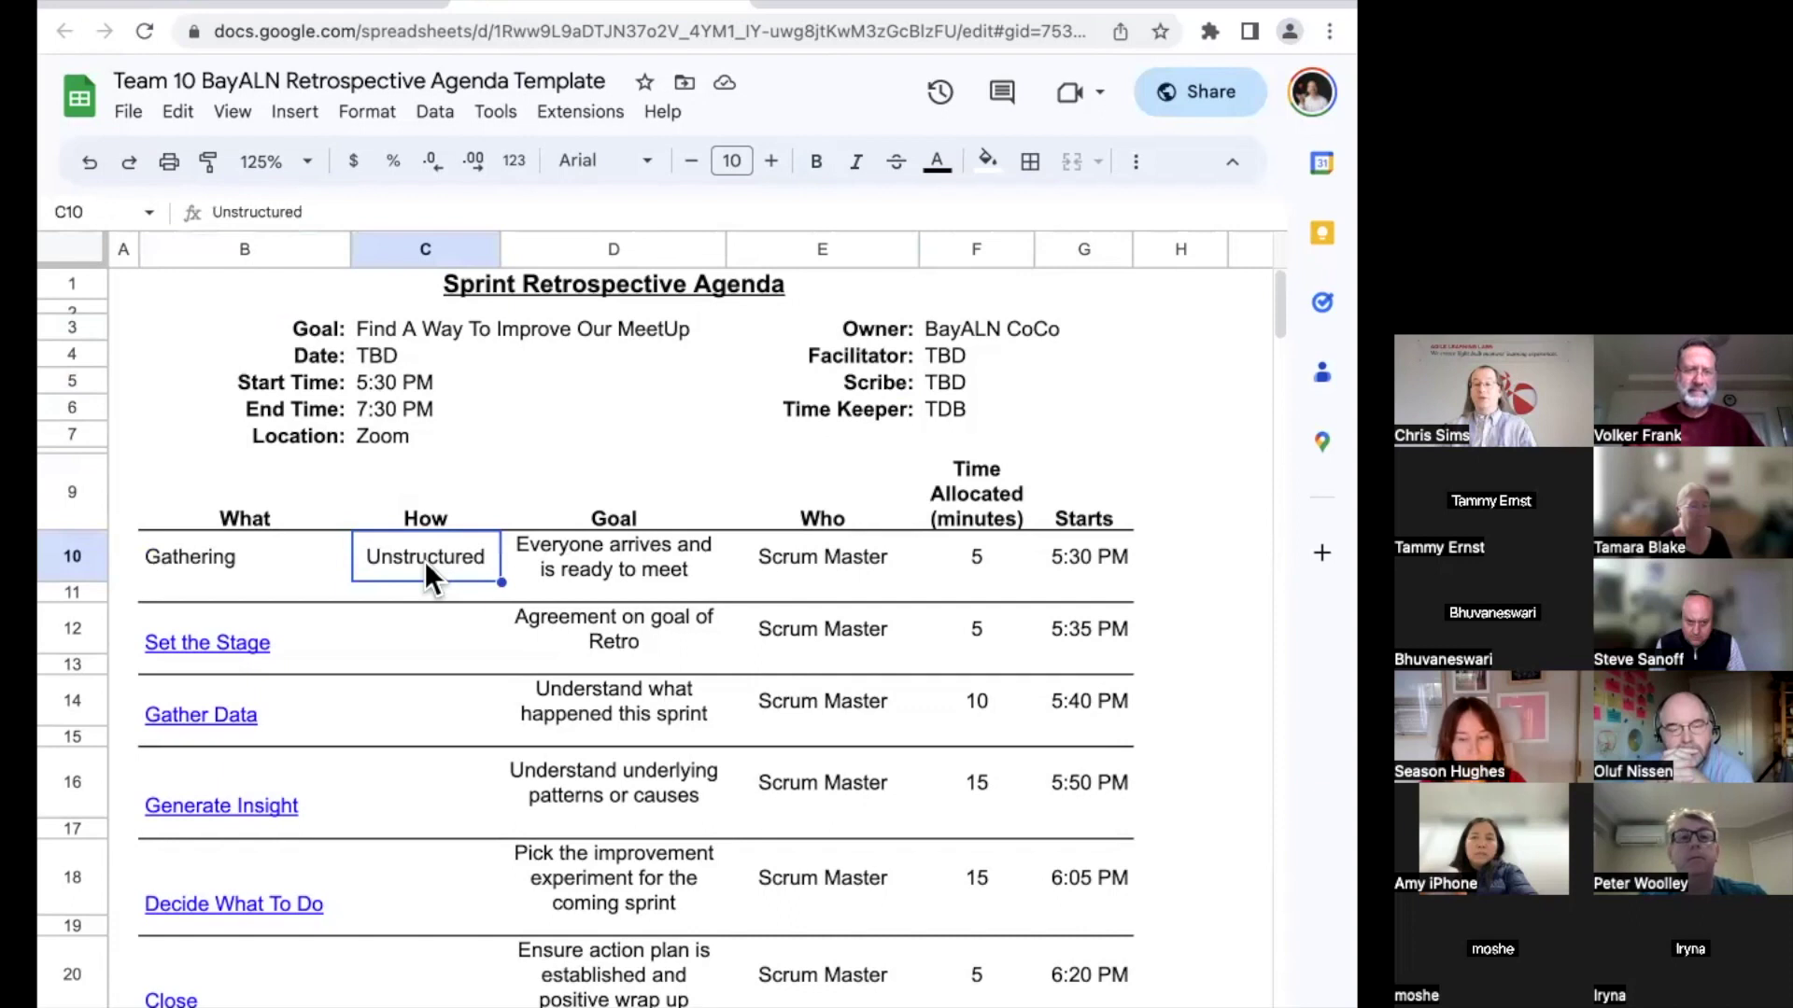
{"action": "left_click", "coordinate": [608, 560]}
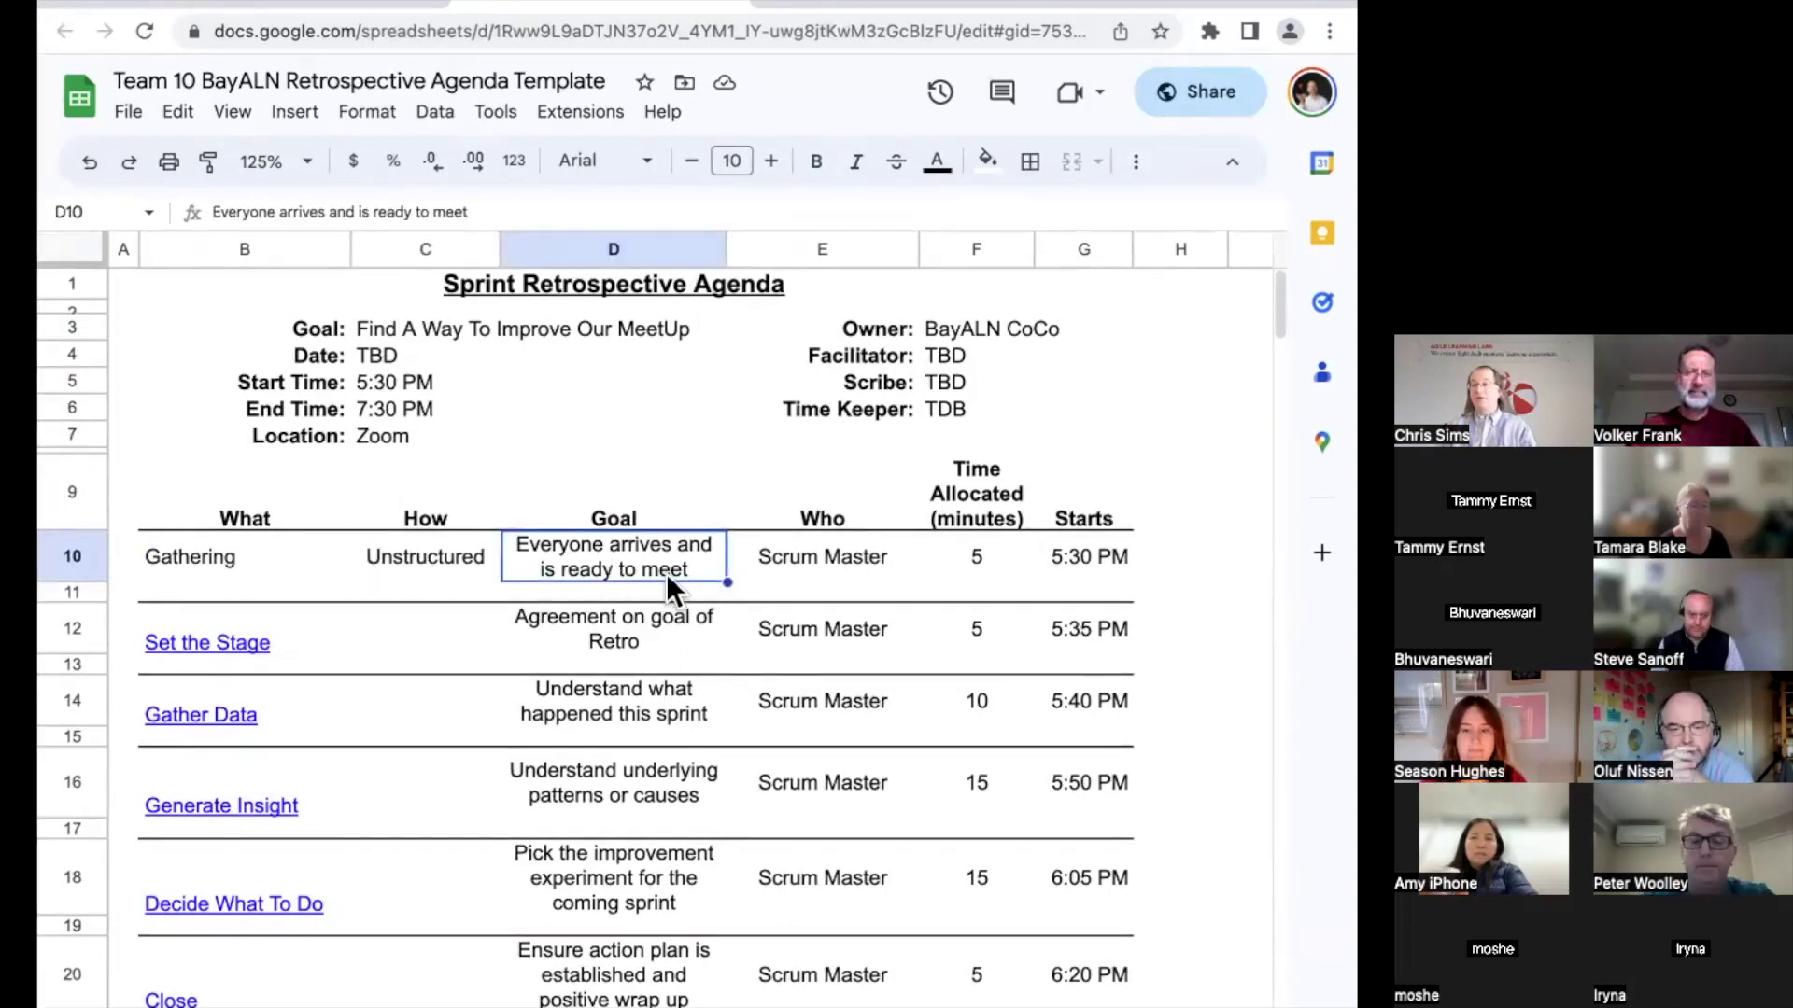
{"action": "left_click", "coordinate": [824, 556]}
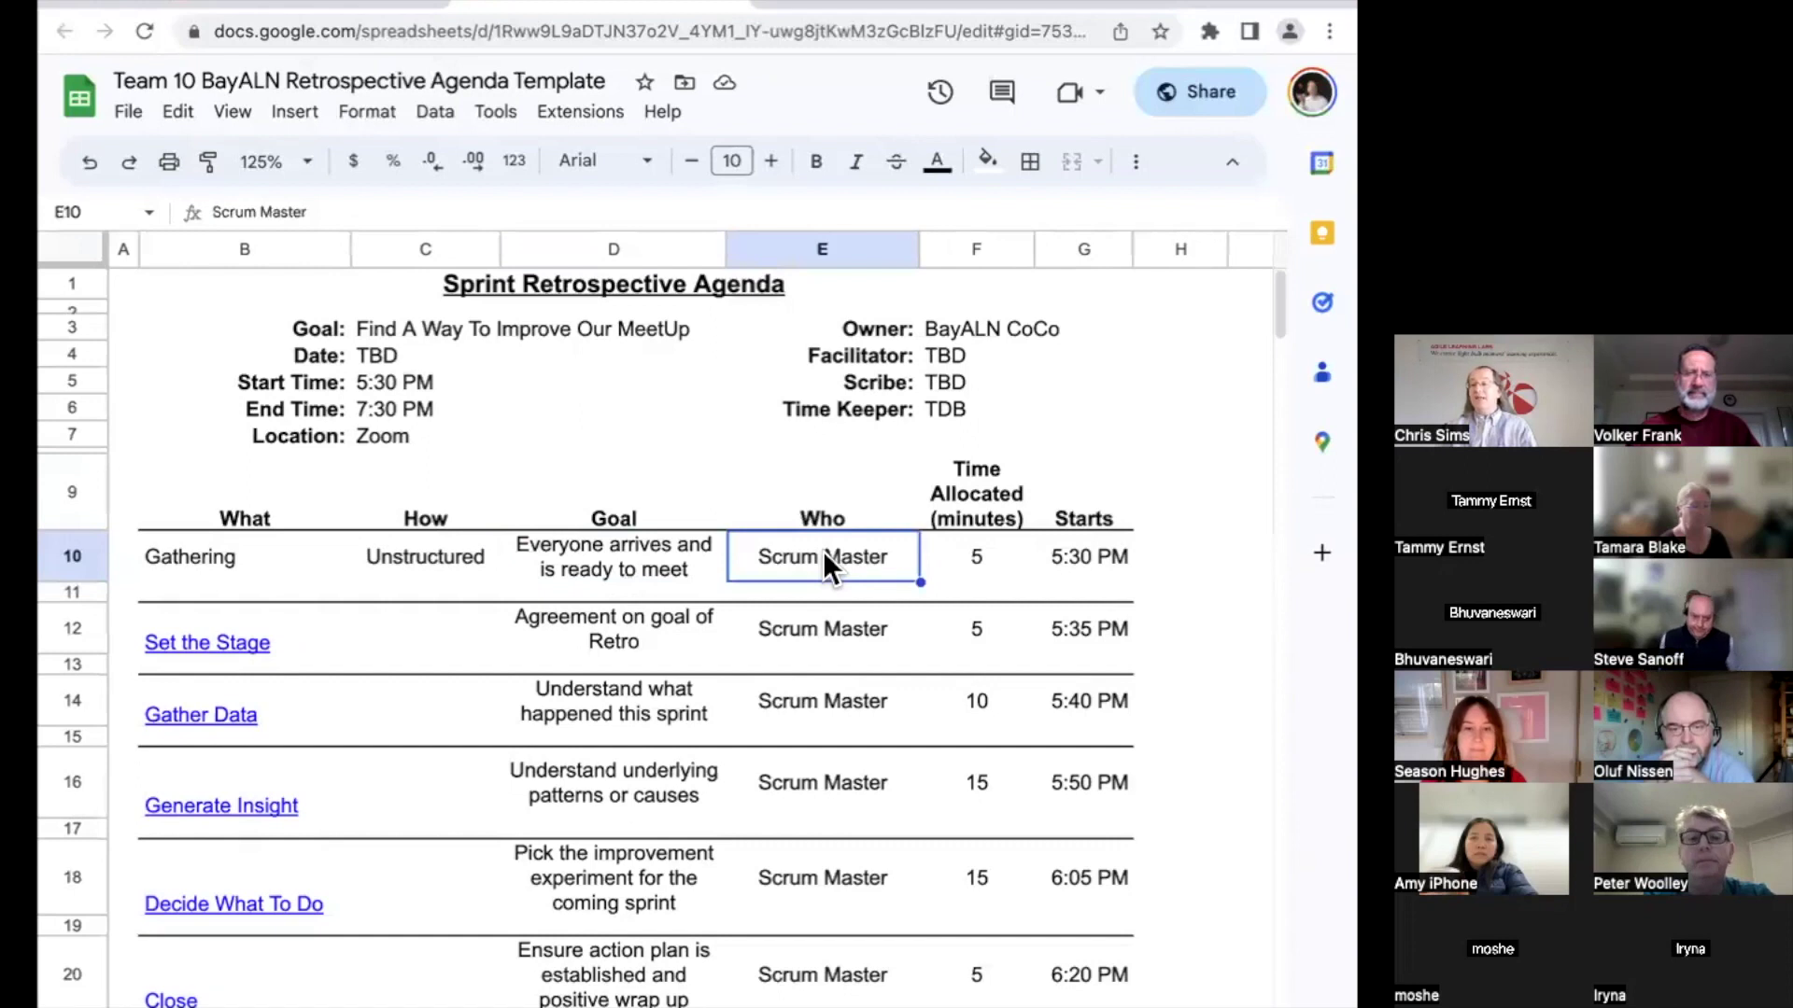
{"action": "left_click", "coordinate": [965, 557]}
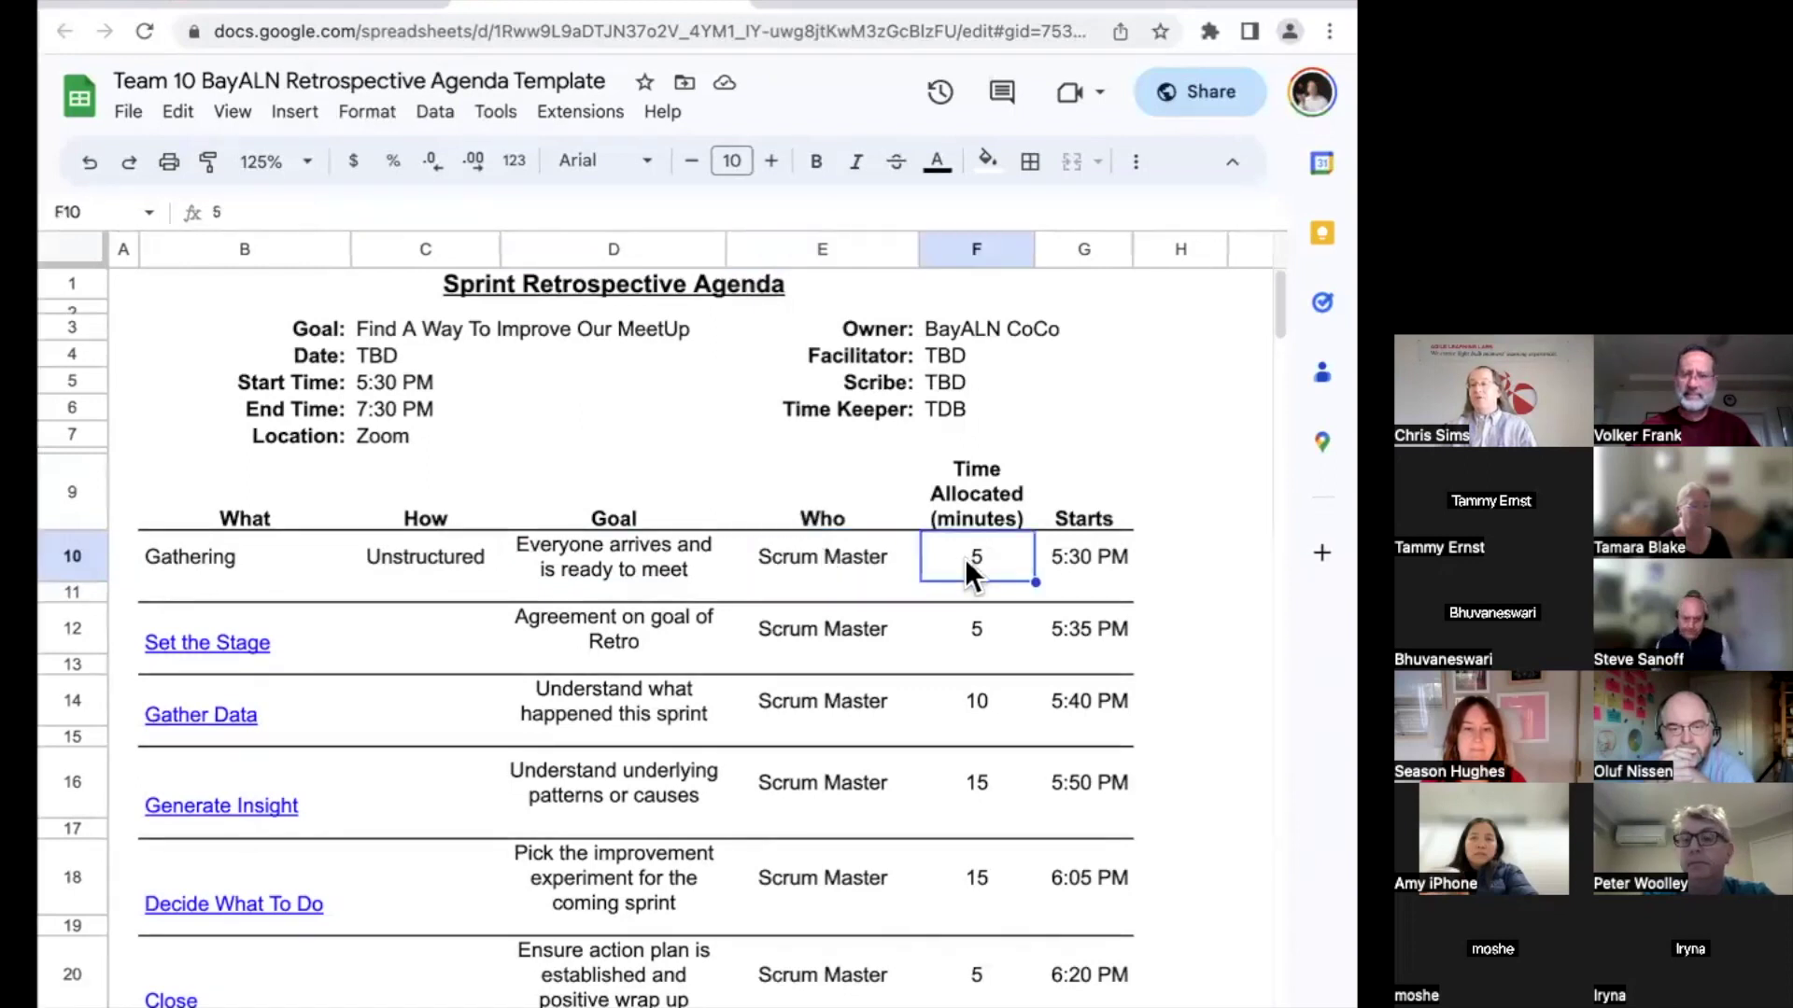
{"action": "left_click", "coordinate": [1106, 553]}
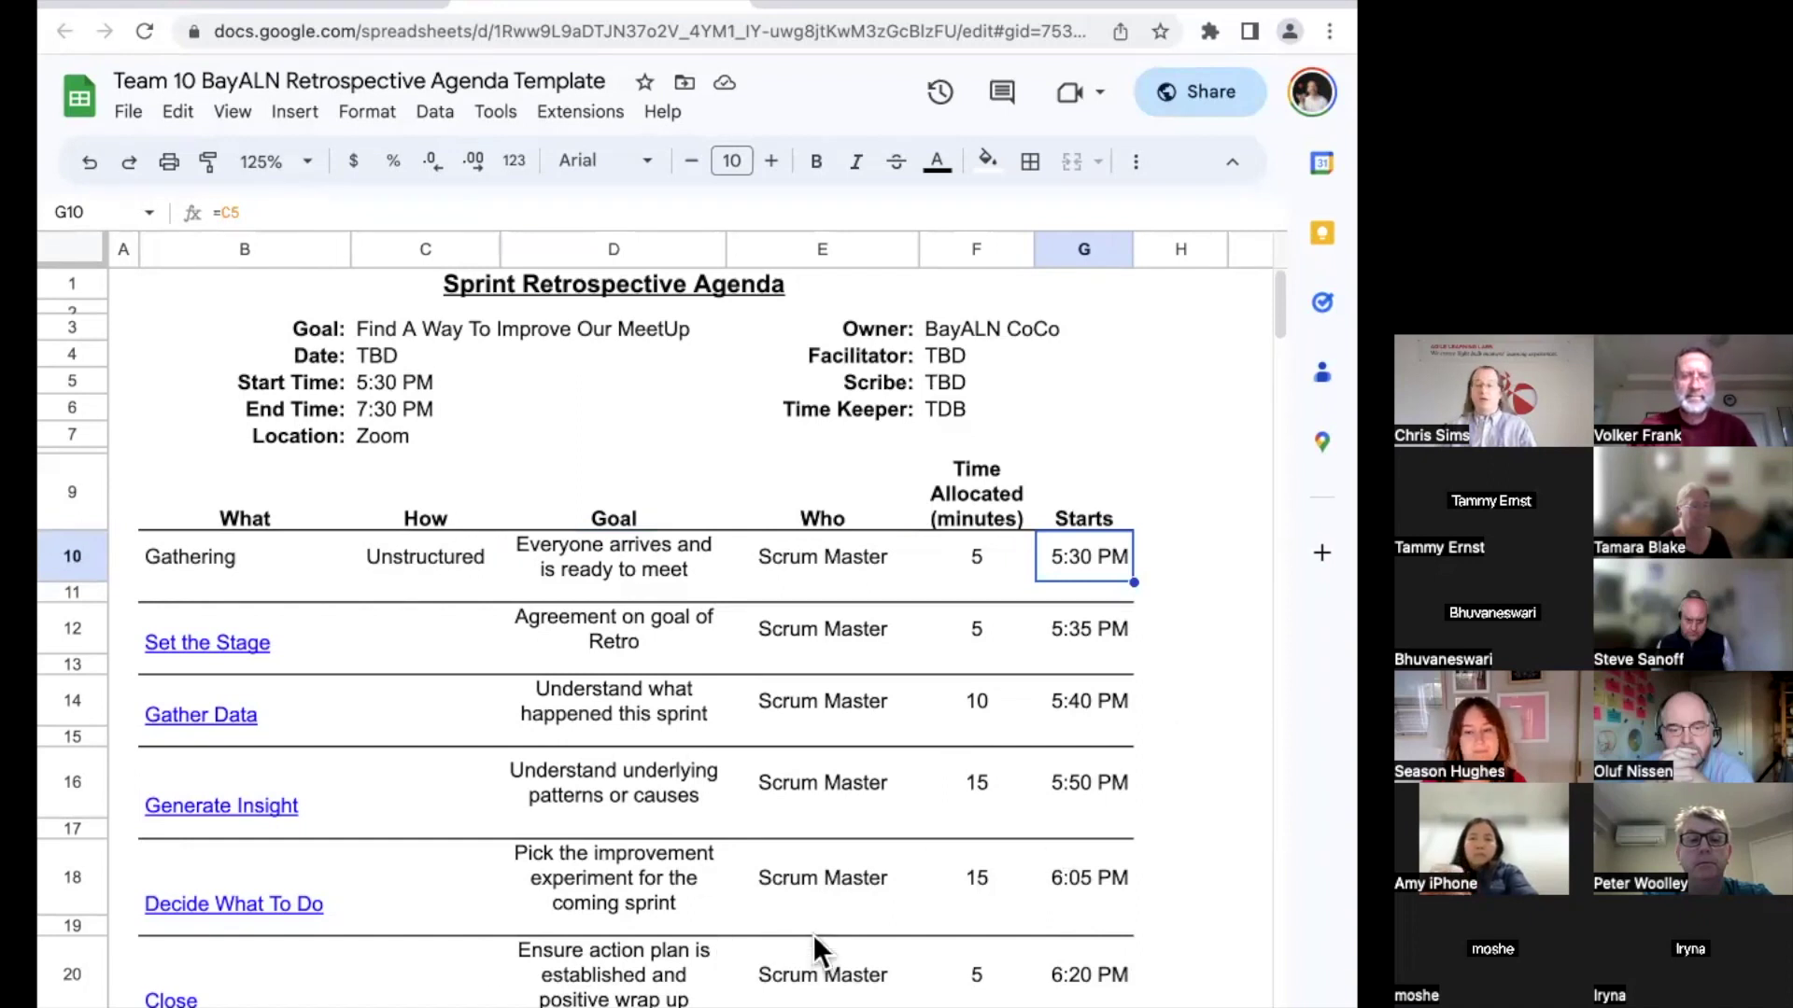
{"action": "scroll", "coordinate": [812, 934], "scroll_direction": "down", "scroll_amount": 2}
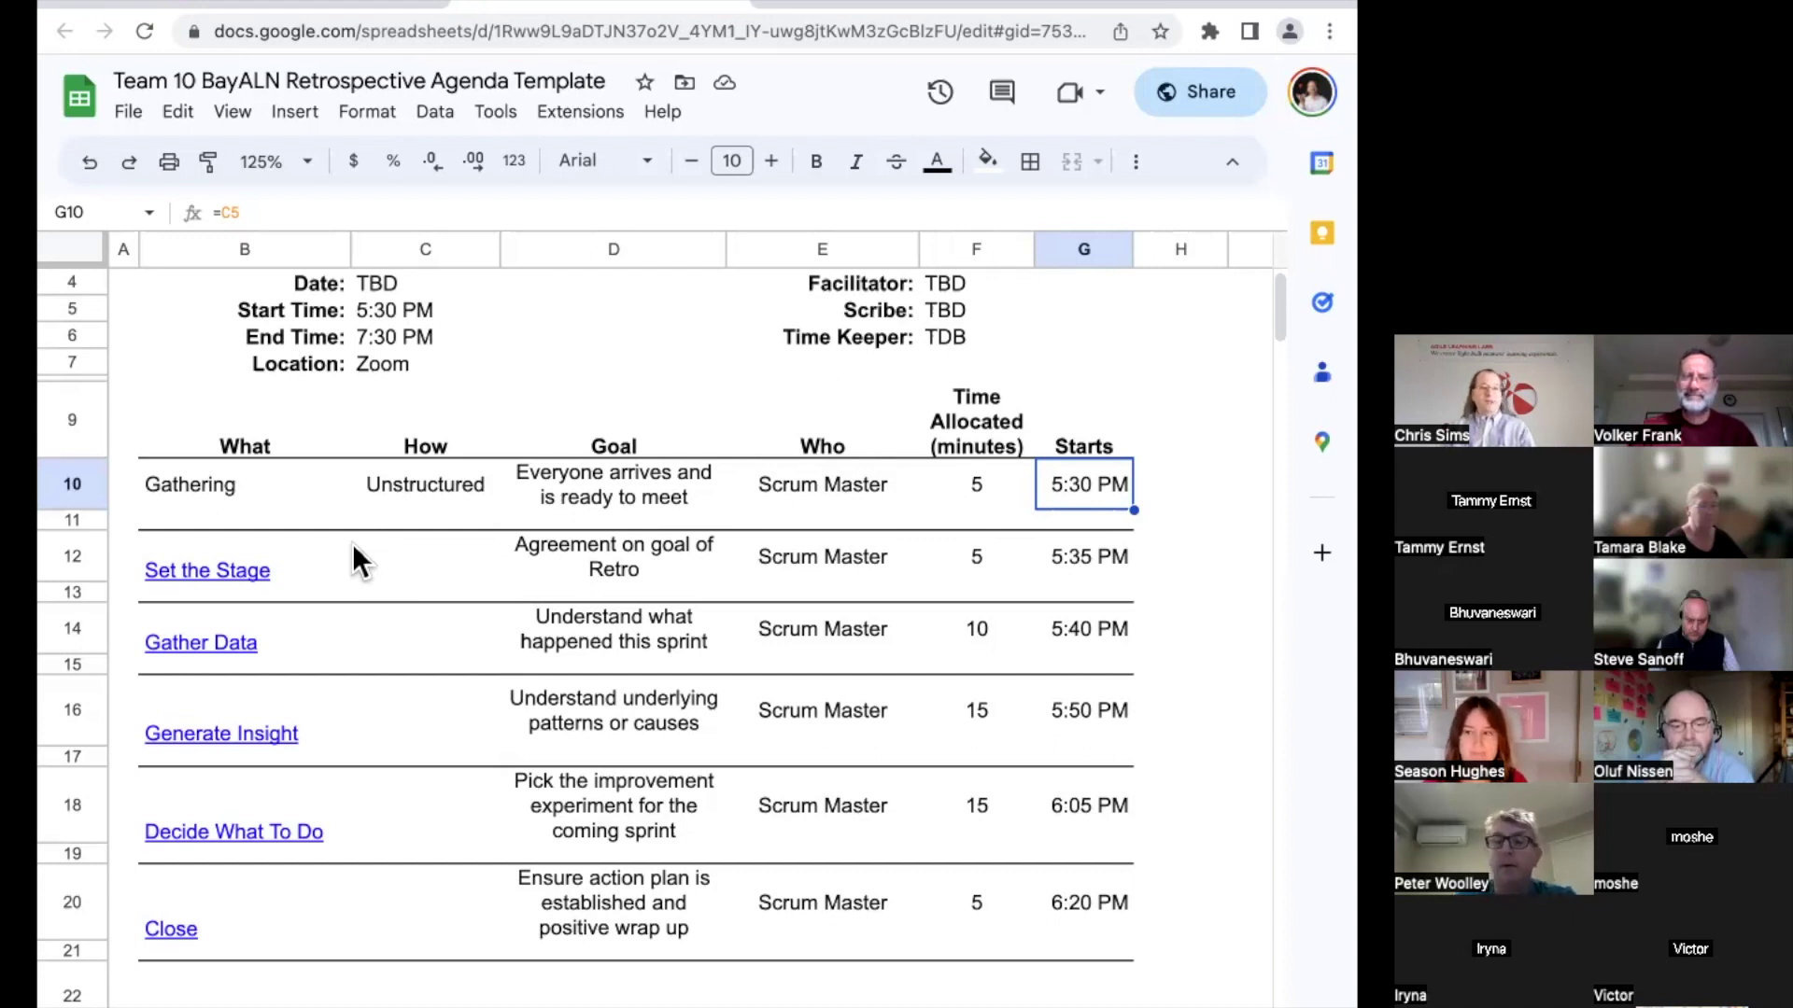
Step: Follow the Set the Stage entry's link to its Retromat plan page
{"action": "left_click", "coordinate": [208, 574]}
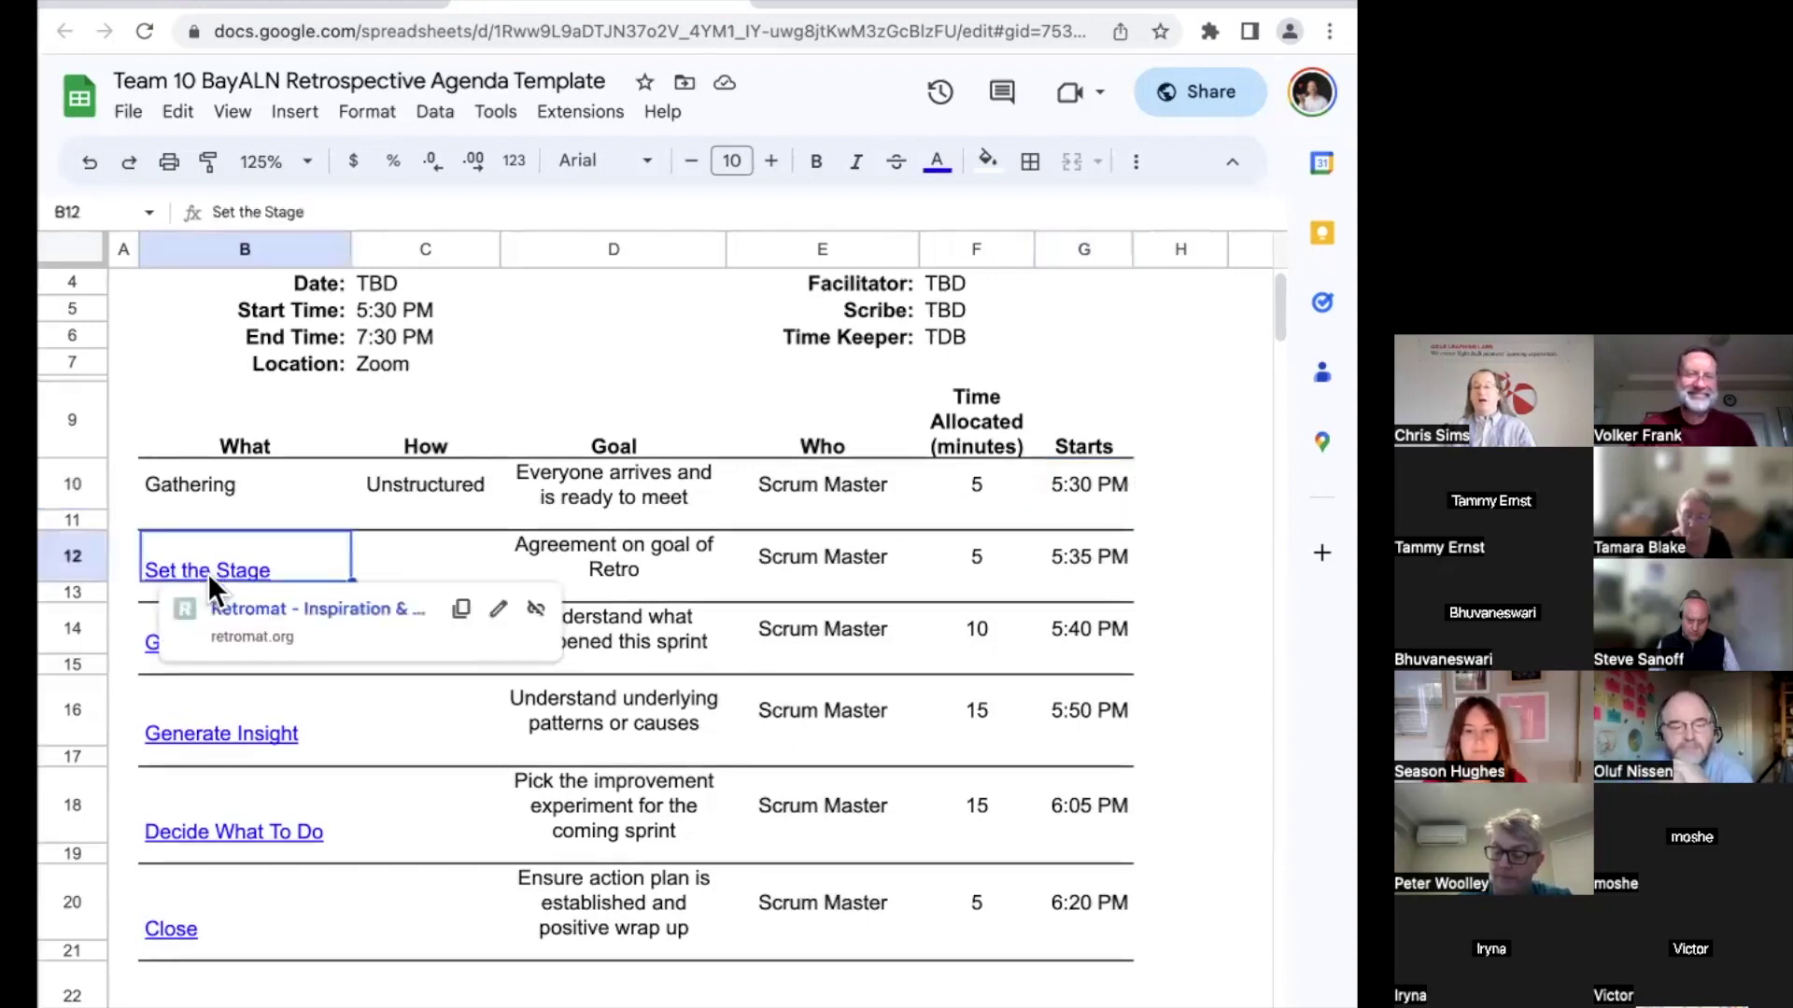
{"action": "left_click", "coordinate": [273, 617]}
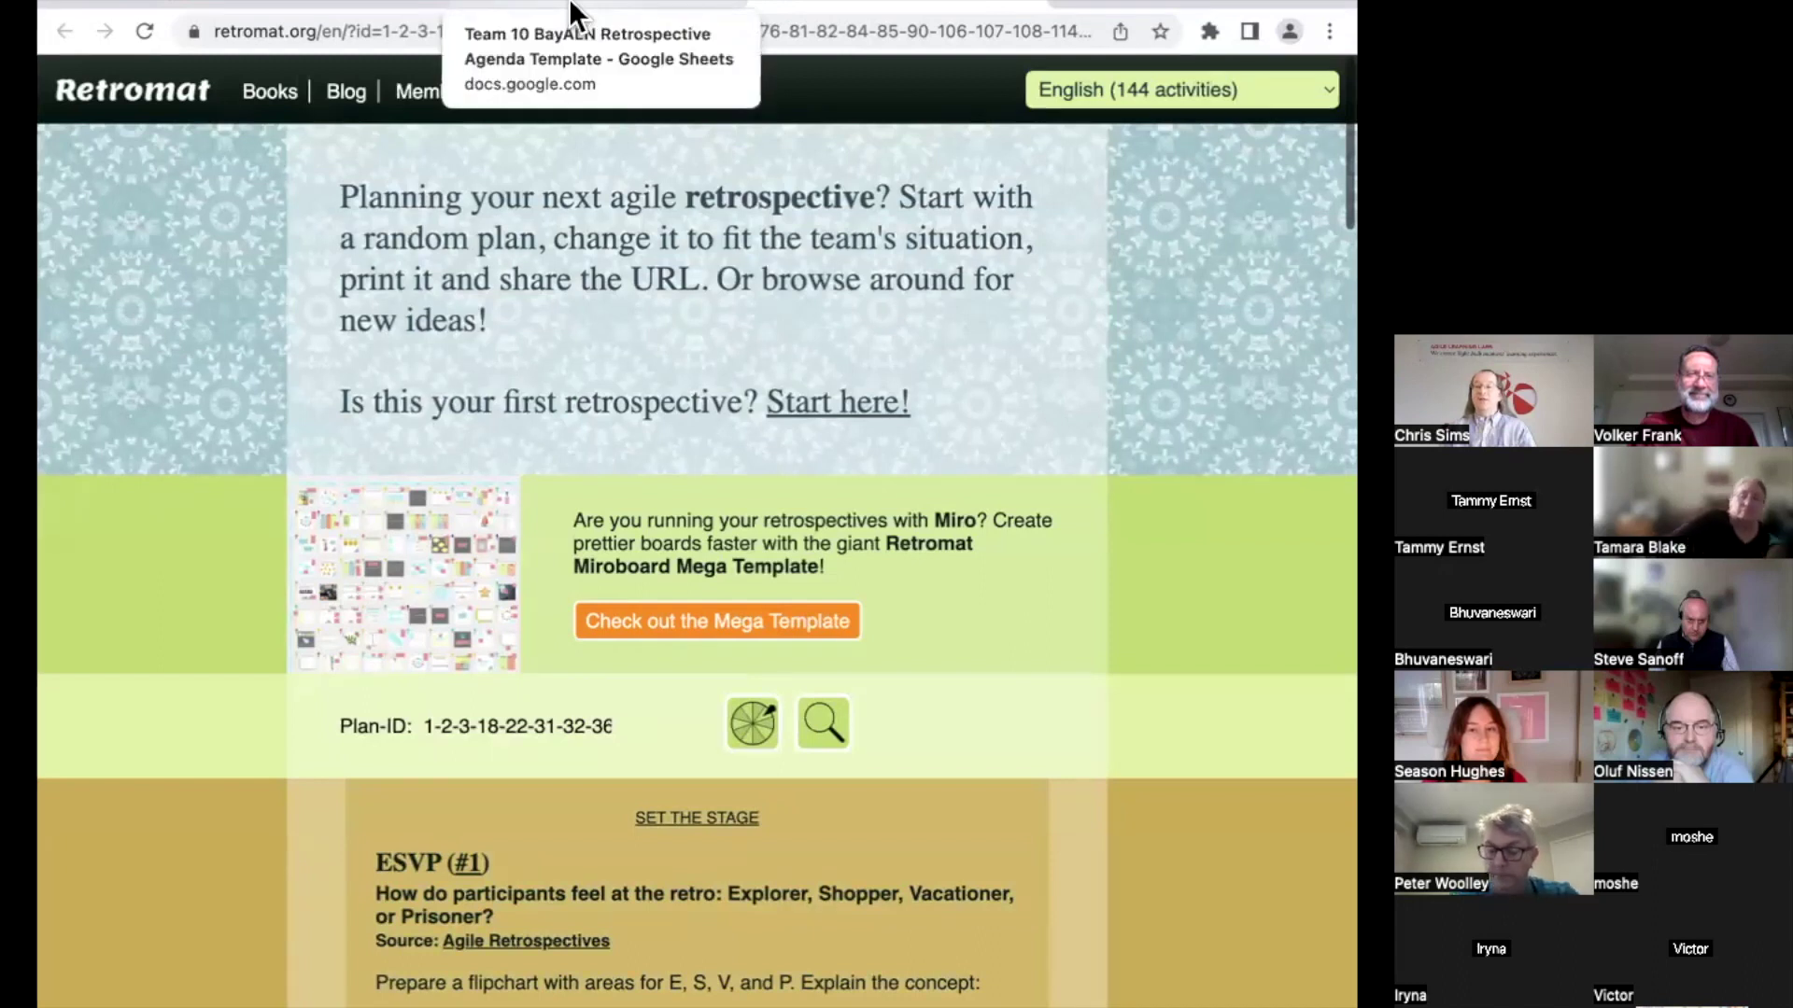
{"action": "left_click", "coordinate": [576, 9]}
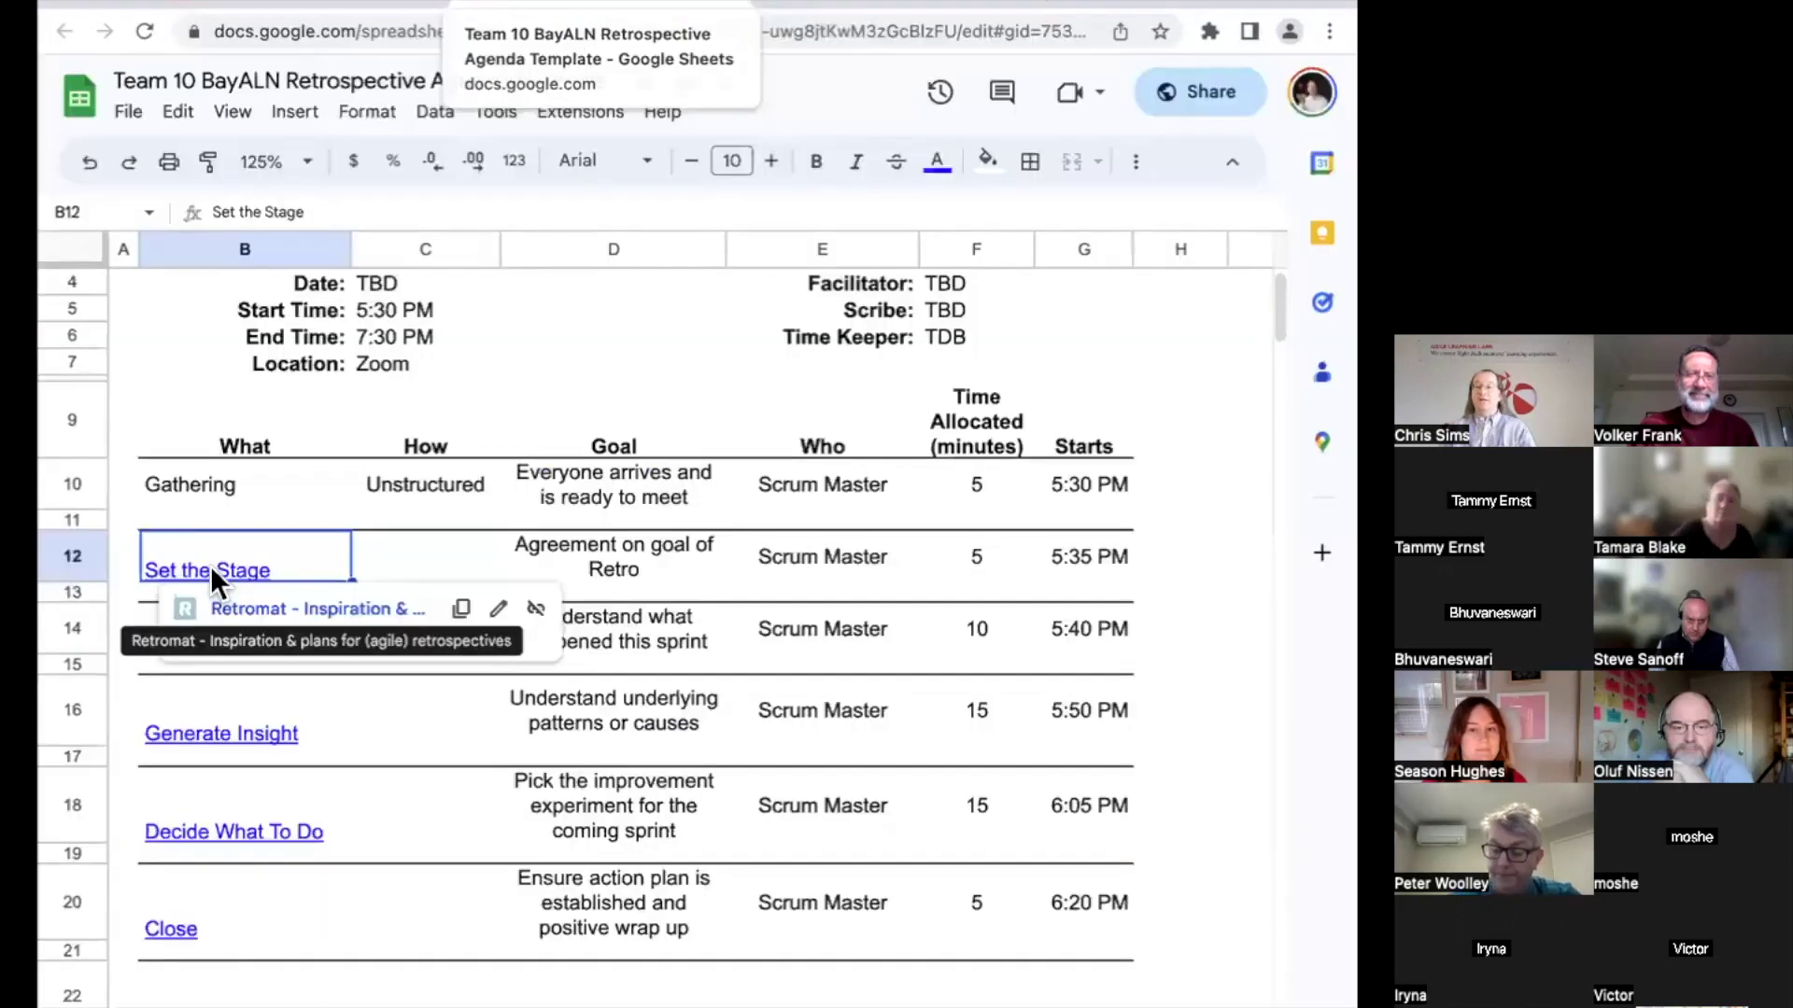
Step: Scroll through the Set the Stage activities, like Temperature Reading (#22) and Draw the Iteration (#31), then back up
{"action": "left_click", "coordinate": [921, 7]}
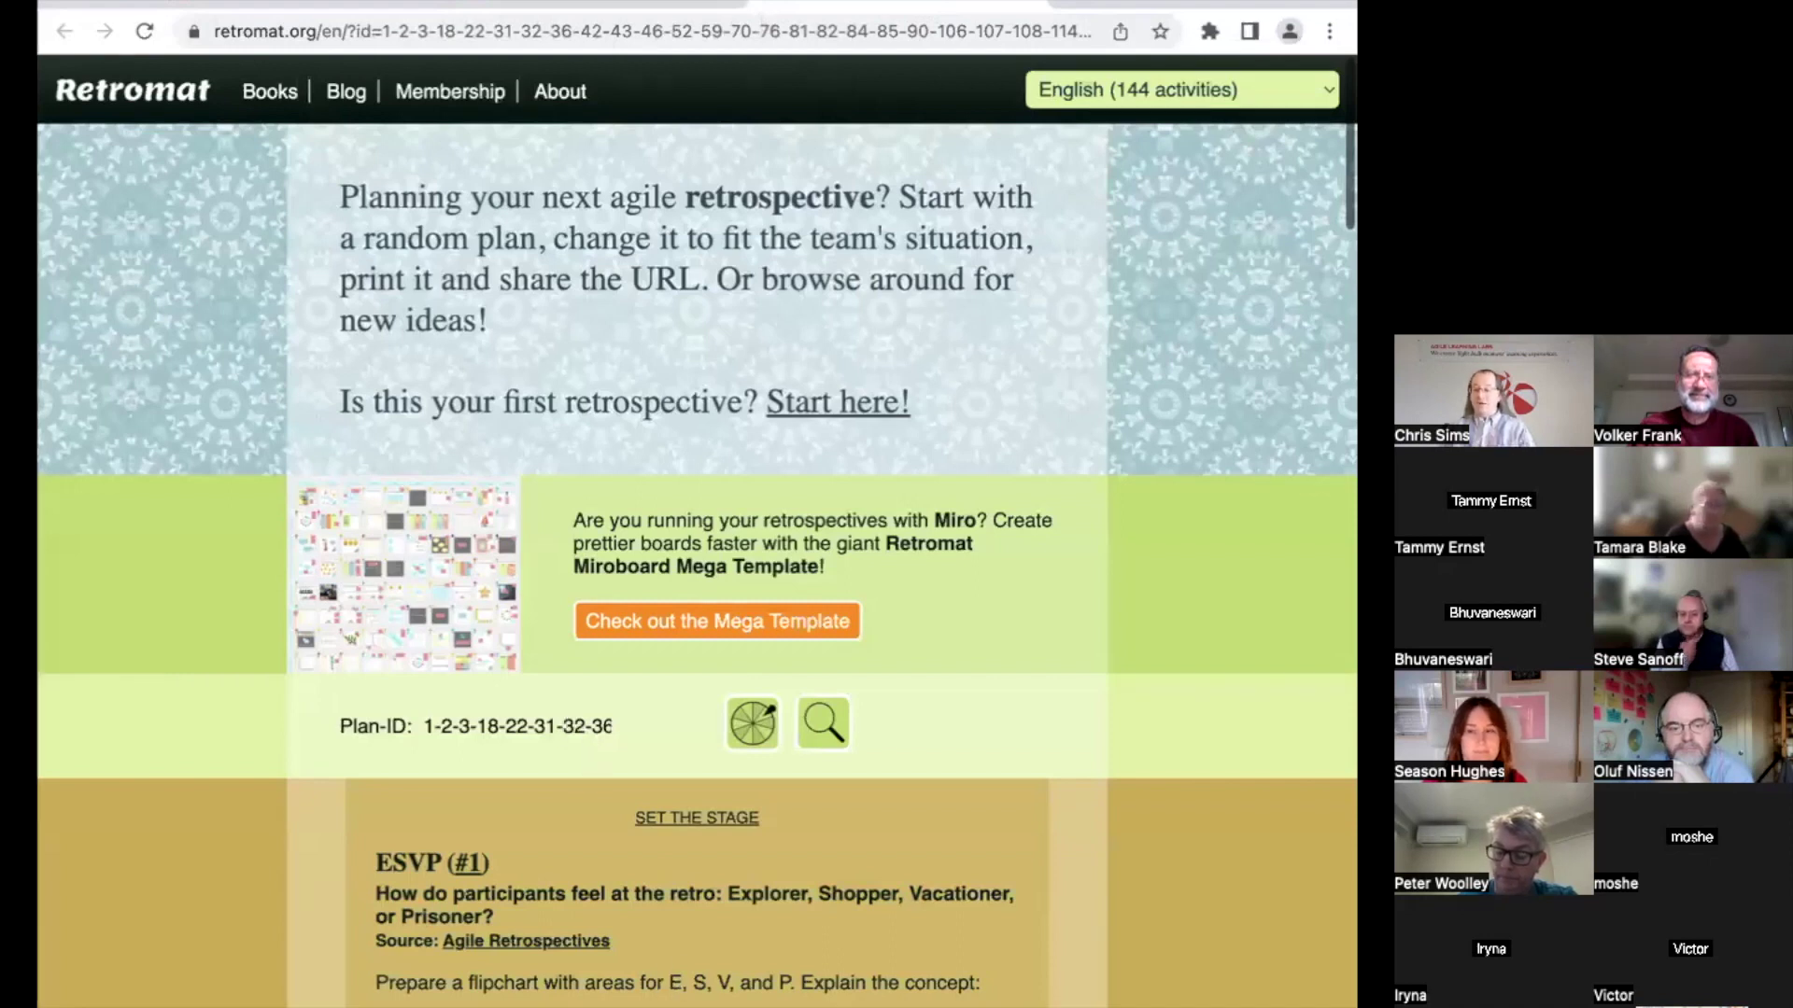
{"action": "scroll", "coordinate": [661, 964], "scroll_direction": "down", "scroll_amount": 7}
{"action": "scroll", "coordinate": [696, 530], "scroll_direction": "down", "scroll_amount": 20}
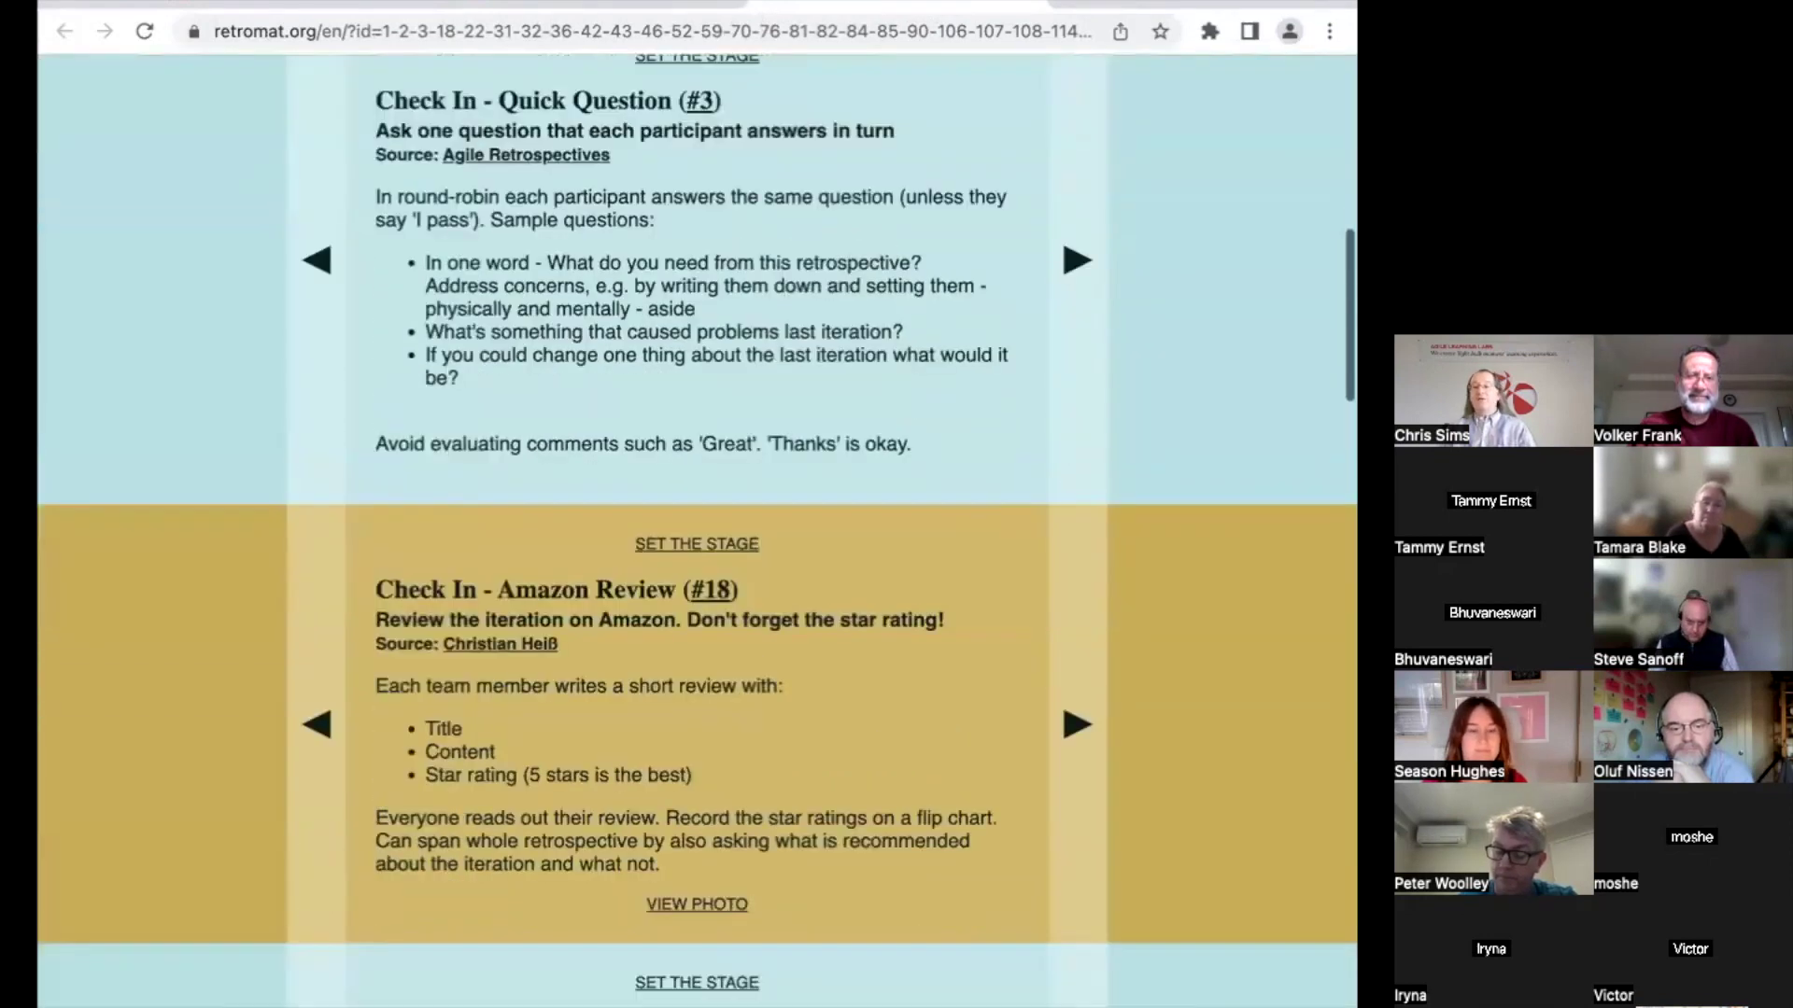
{"action": "scroll", "coordinate": [696, 530], "scroll_direction": "down", "scroll_amount": 15}
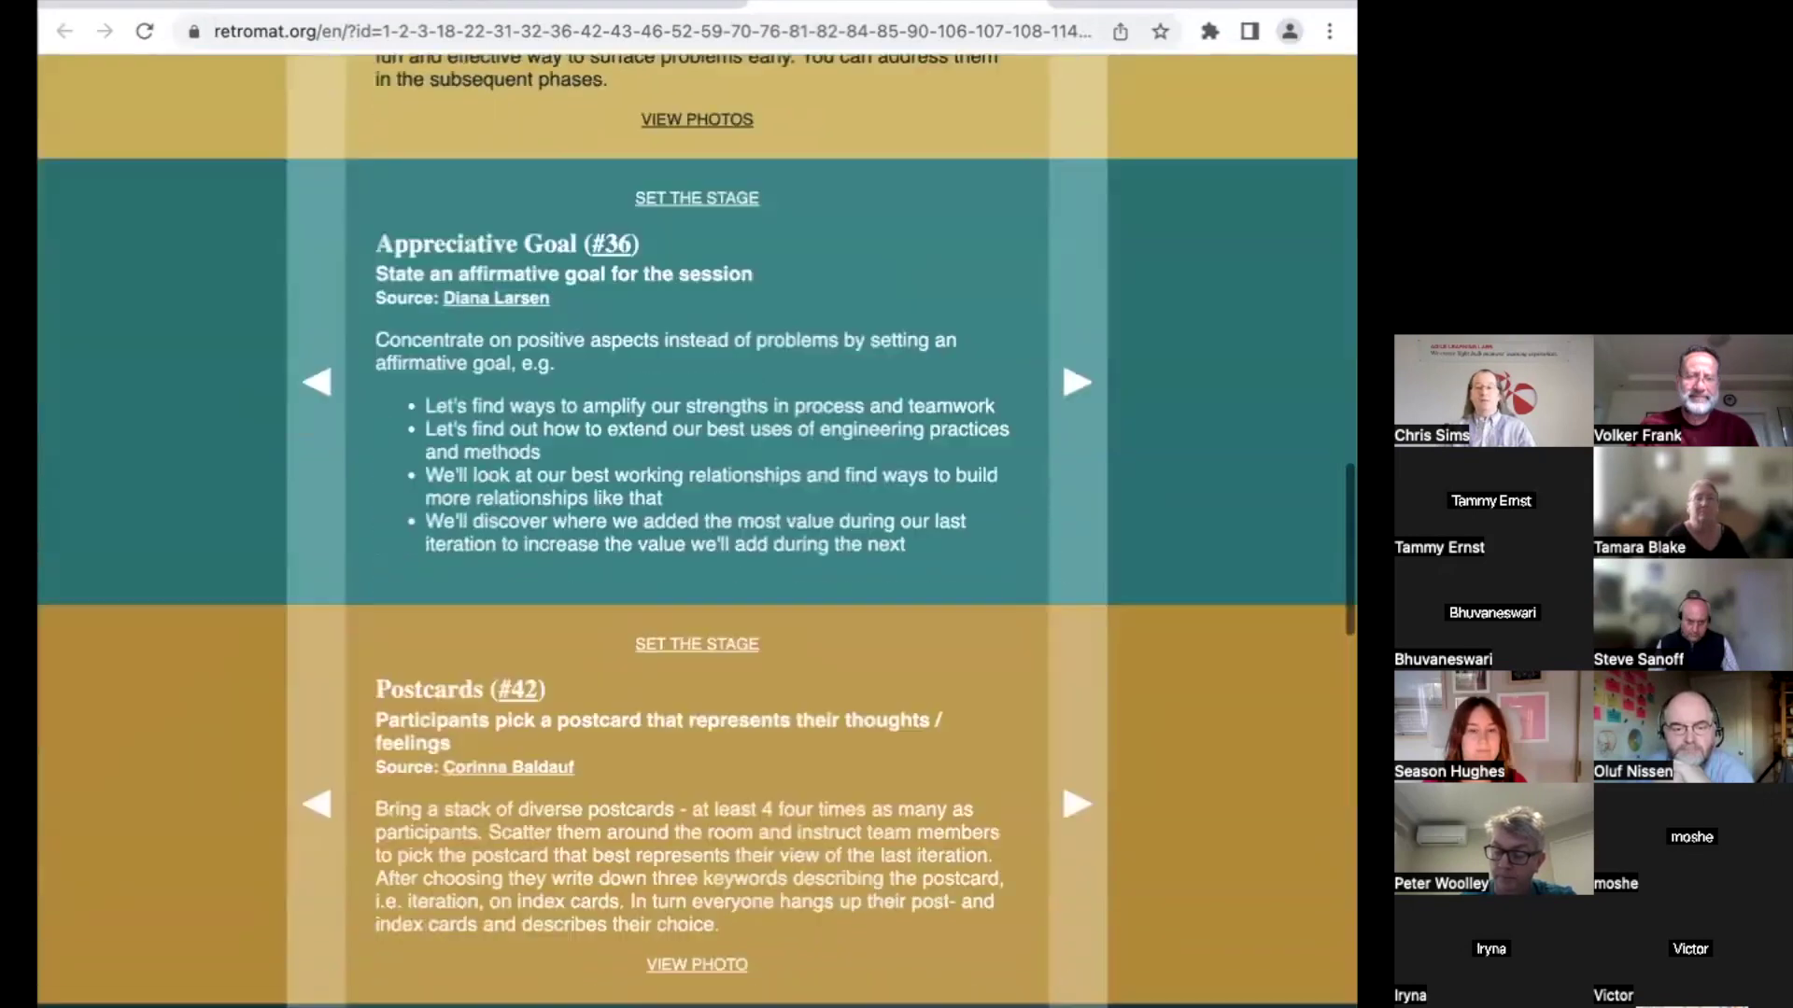
{"action": "scroll", "coordinate": [697, 530], "scroll_direction": "down", "scroll_amount": 20}
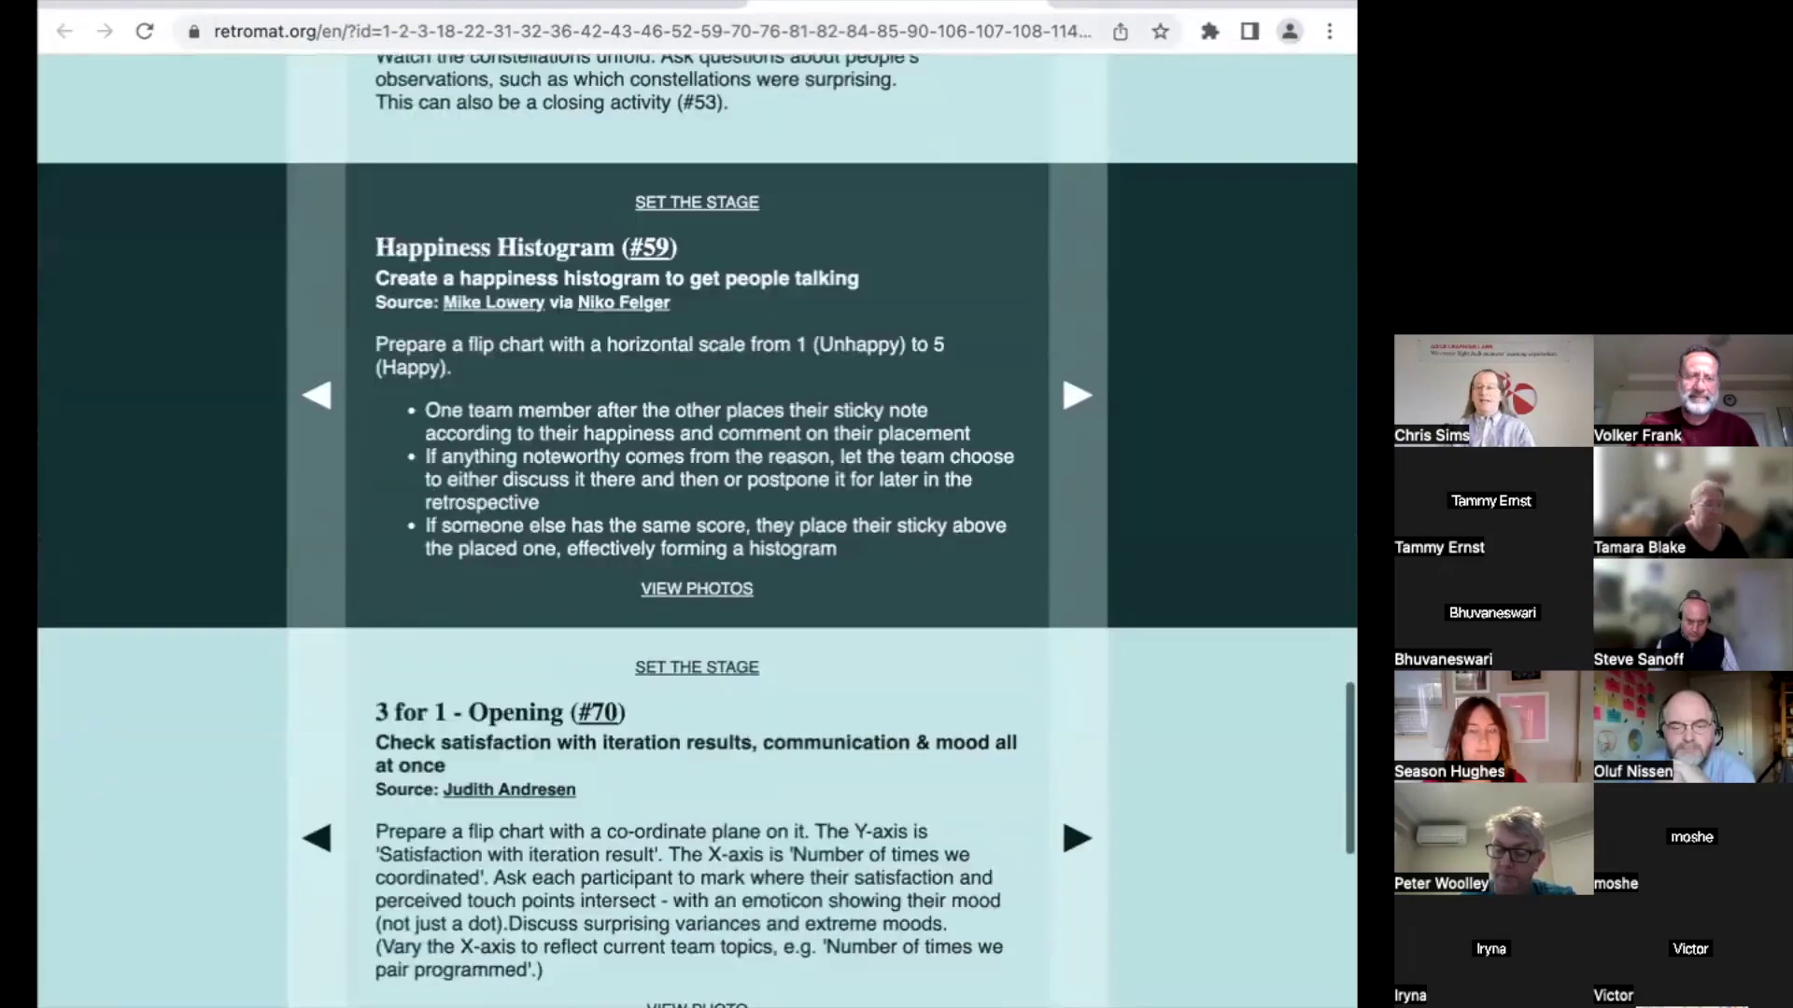
{"action": "scroll", "coordinate": [697, 530], "scroll_direction": "down", "scroll_amount": 15}
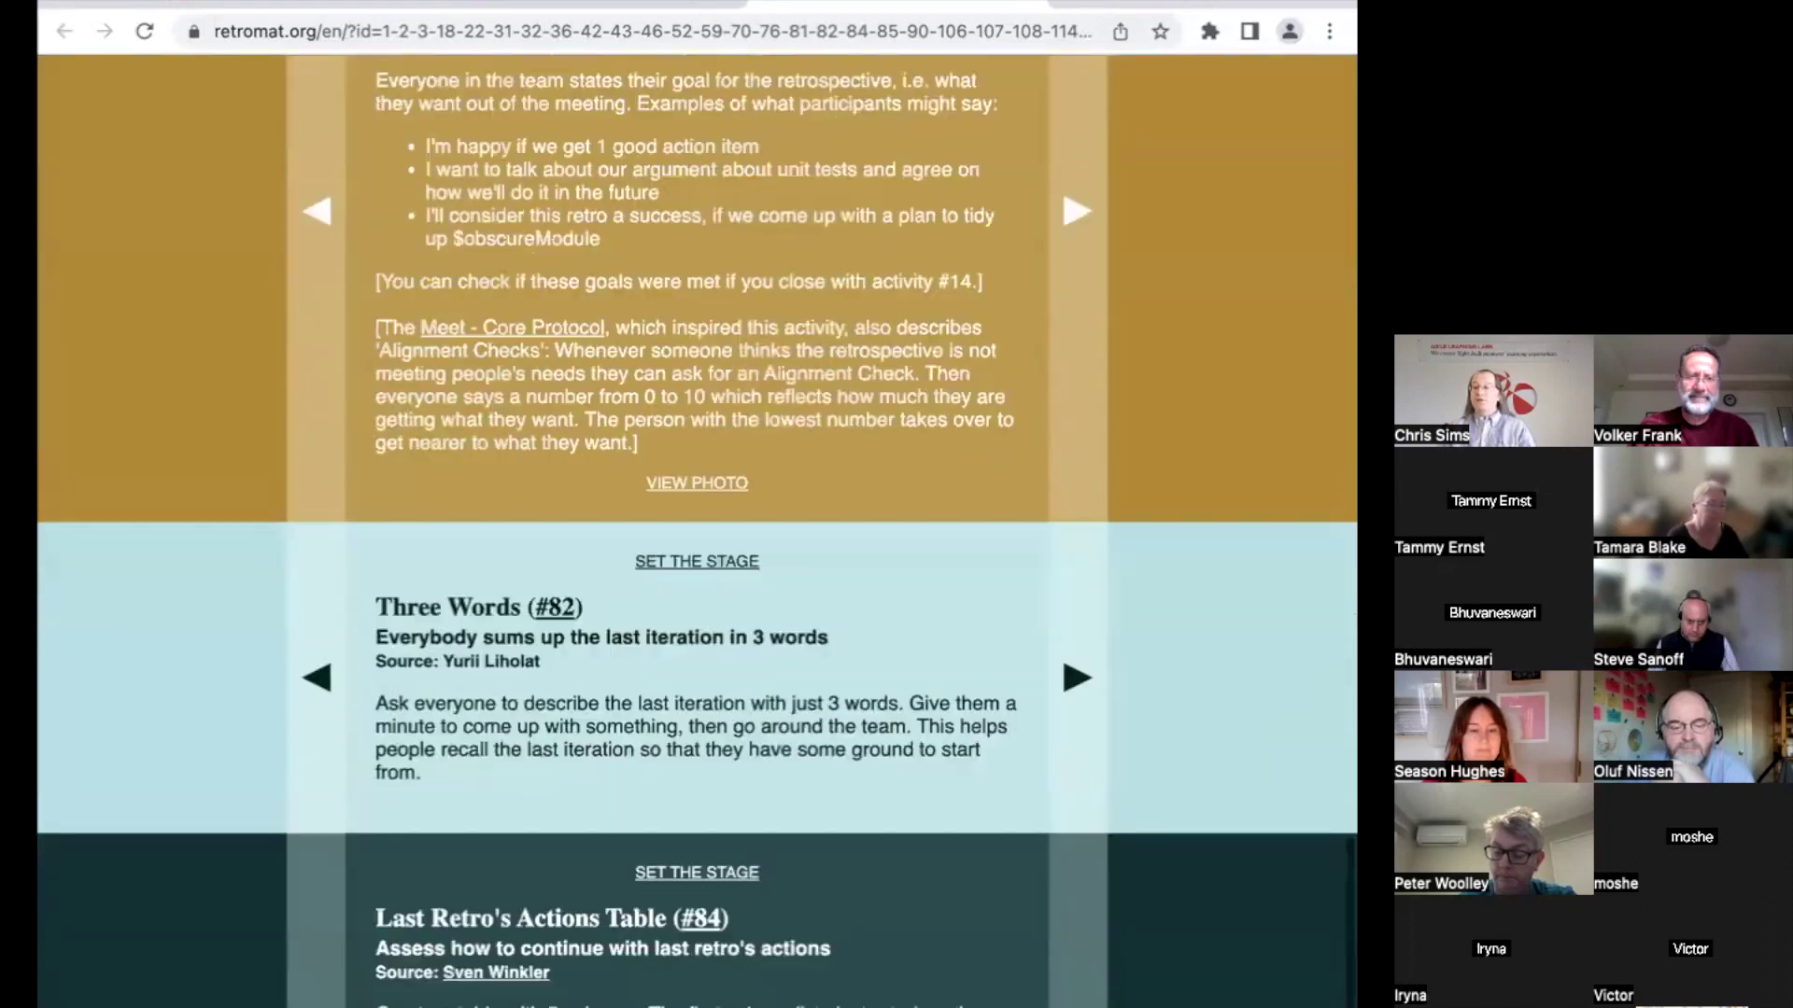
{"action": "scroll", "coordinate": [697, 530], "scroll_direction": "down", "scroll_amount": 20}
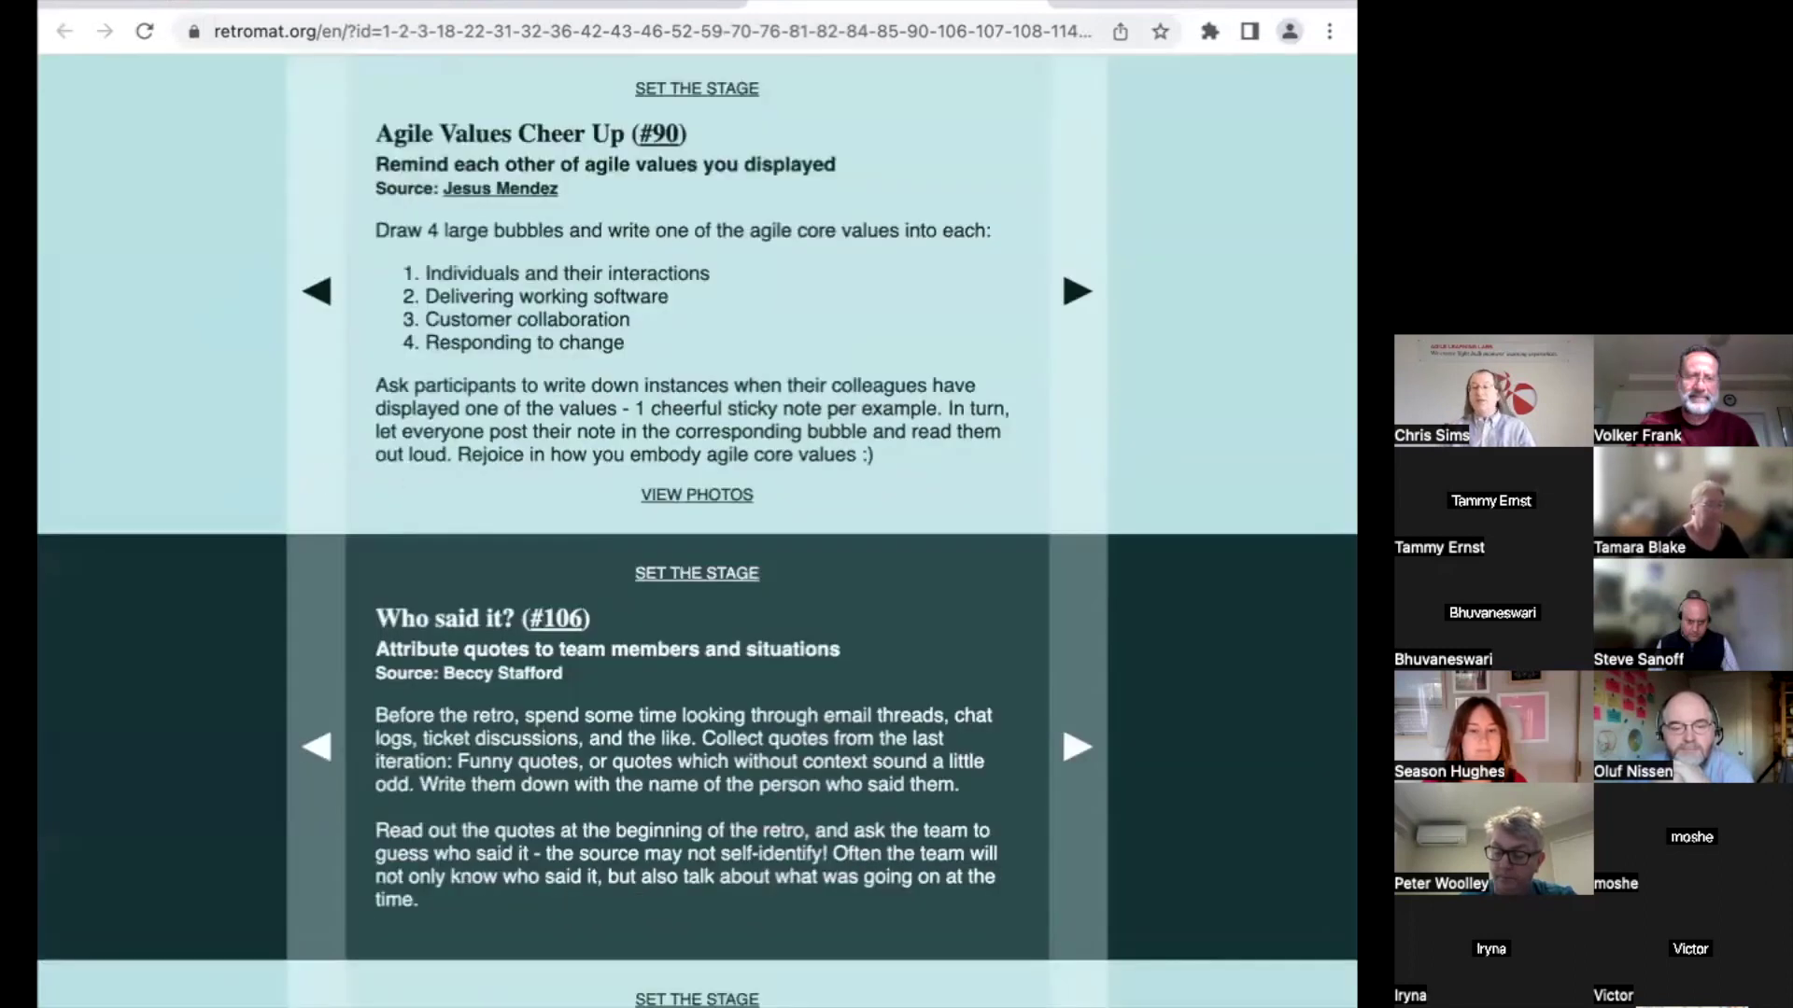
{"action": "scroll", "coordinate": [698, 530], "scroll_direction": "down", "scroll_amount": 10}
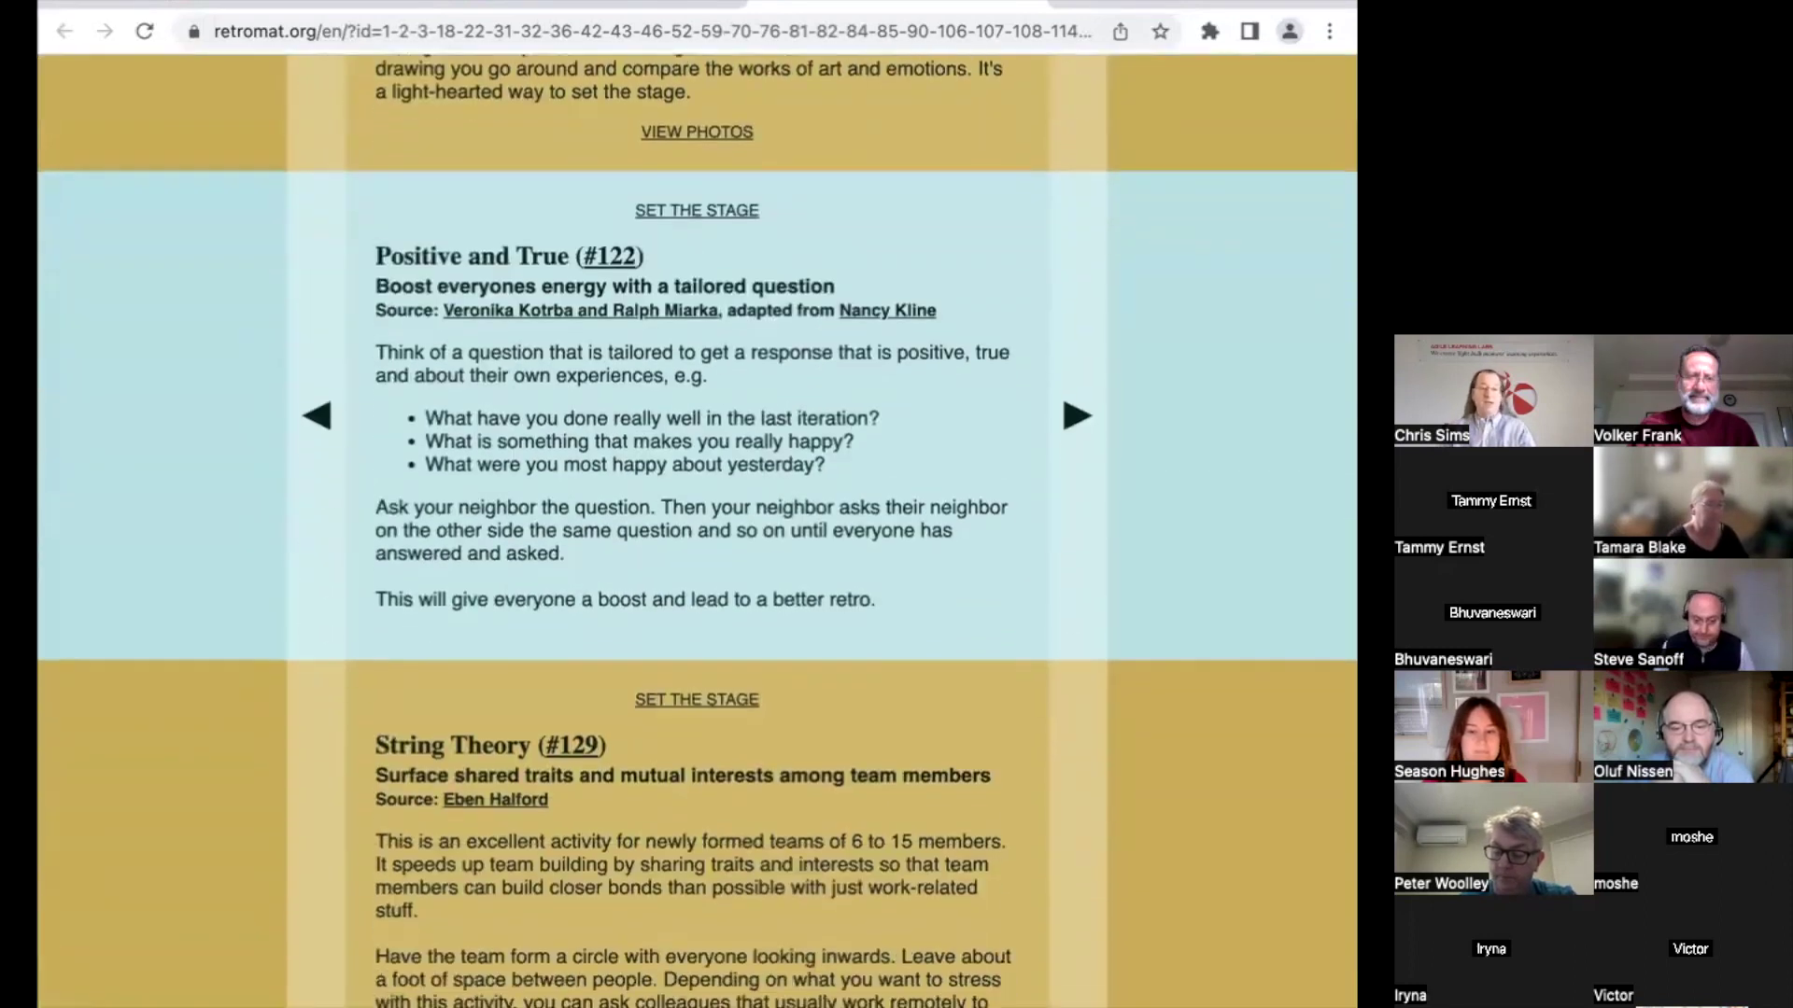
{"action": "scroll", "coordinate": [697, 531], "scroll_direction": "up", "scroll_amount": 8}
{"action": "scroll", "coordinate": [698, 530], "scroll_direction": "up", "scroll_amount": 20}
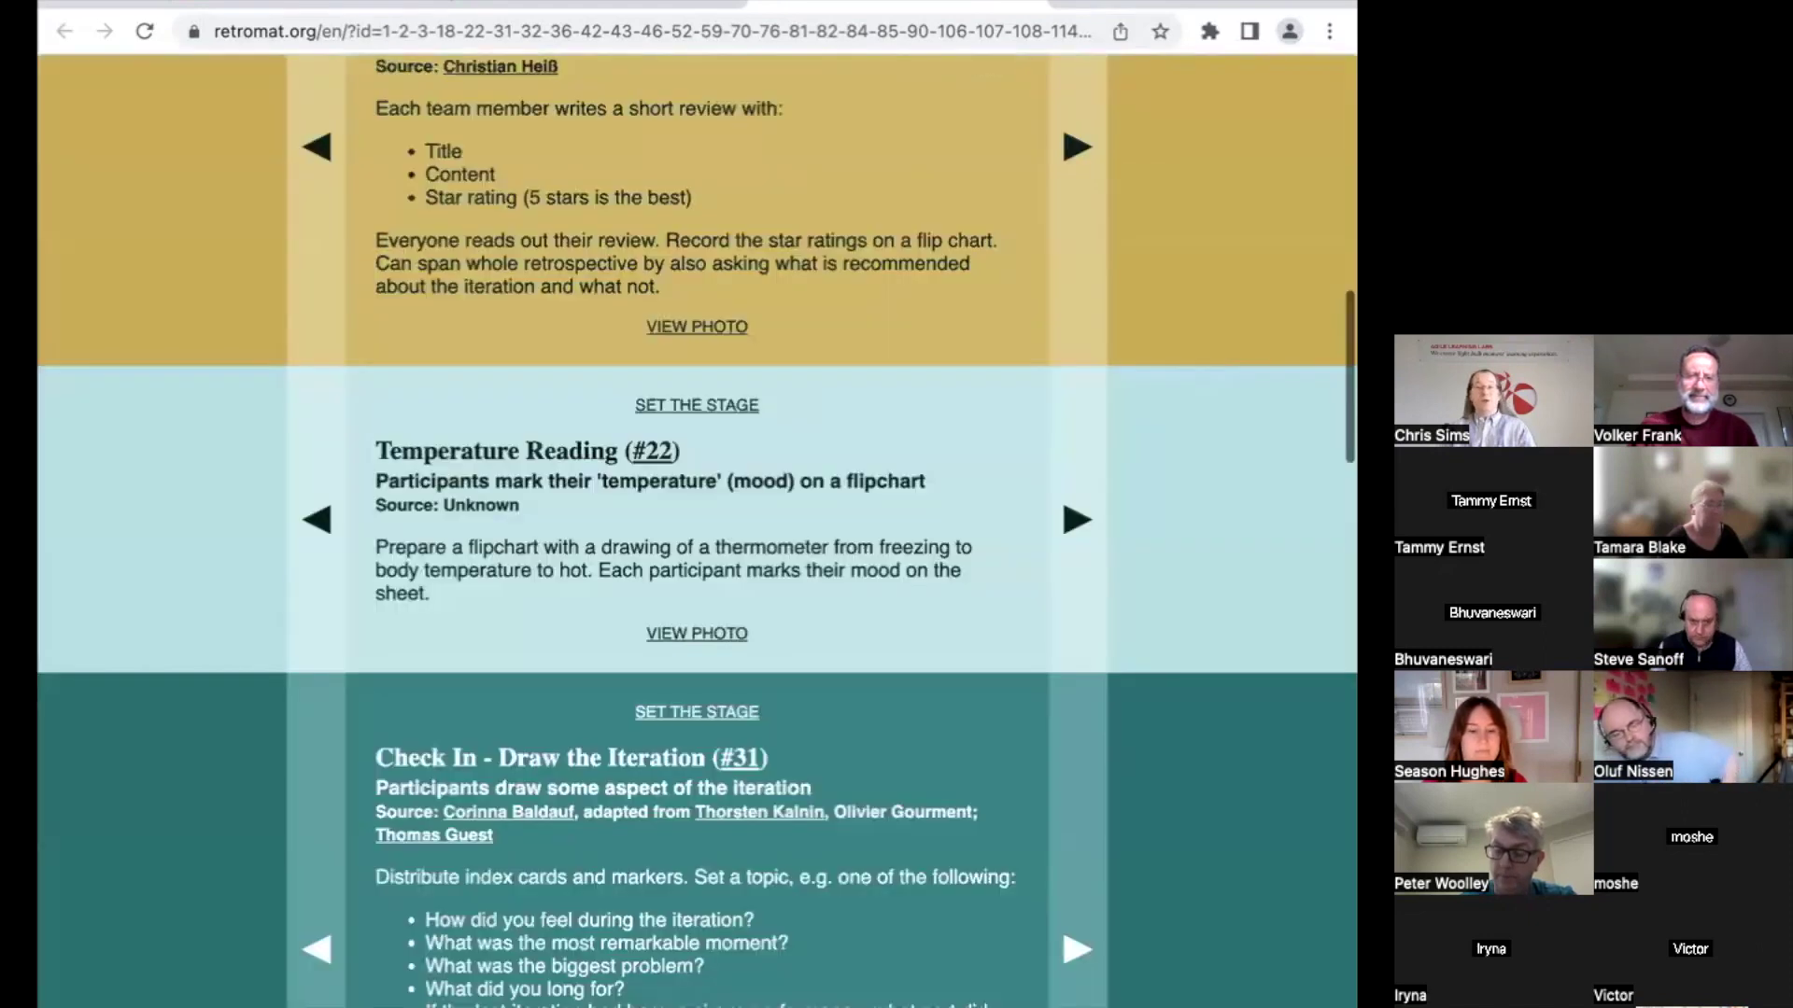
{"action": "scroll", "coordinate": [697, 530], "scroll_direction": "up", "scroll_amount": 10}
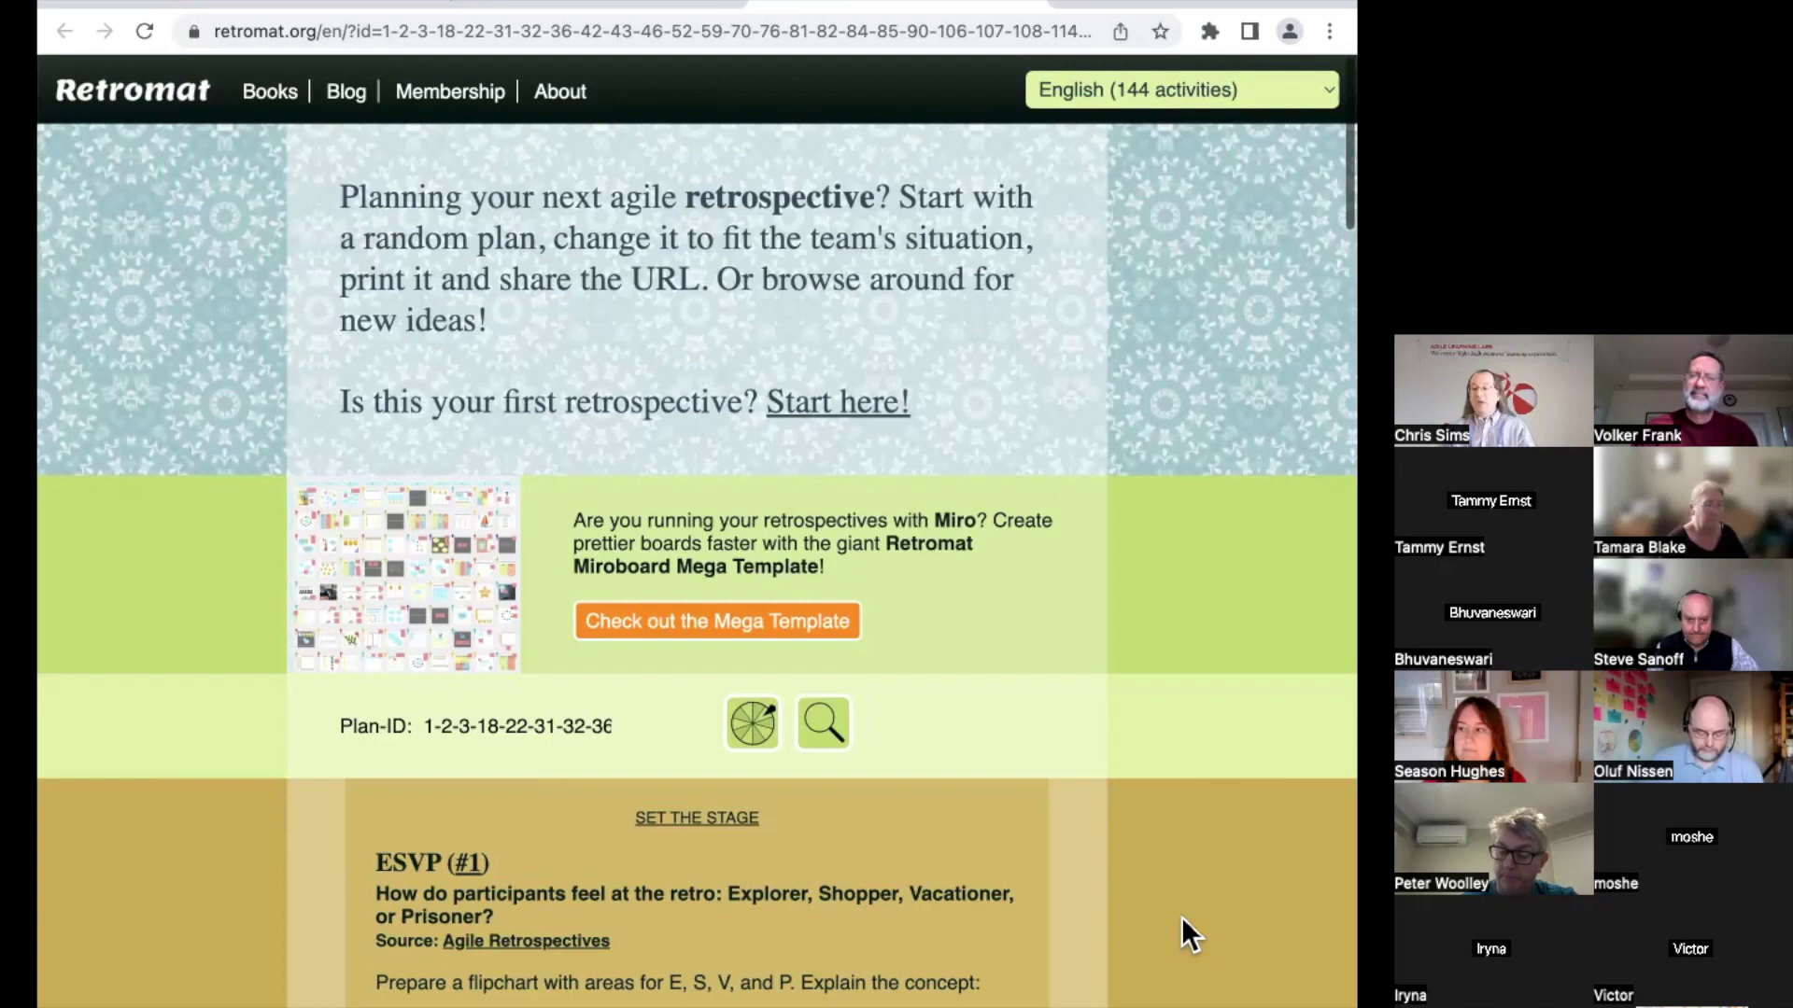
Step: Select the full ESVP (#1) activity title on the Retromat plan page
{"action": "scroll", "coordinate": [1179, 988], "scroll_direction": "down", "scroll_amount": 5}
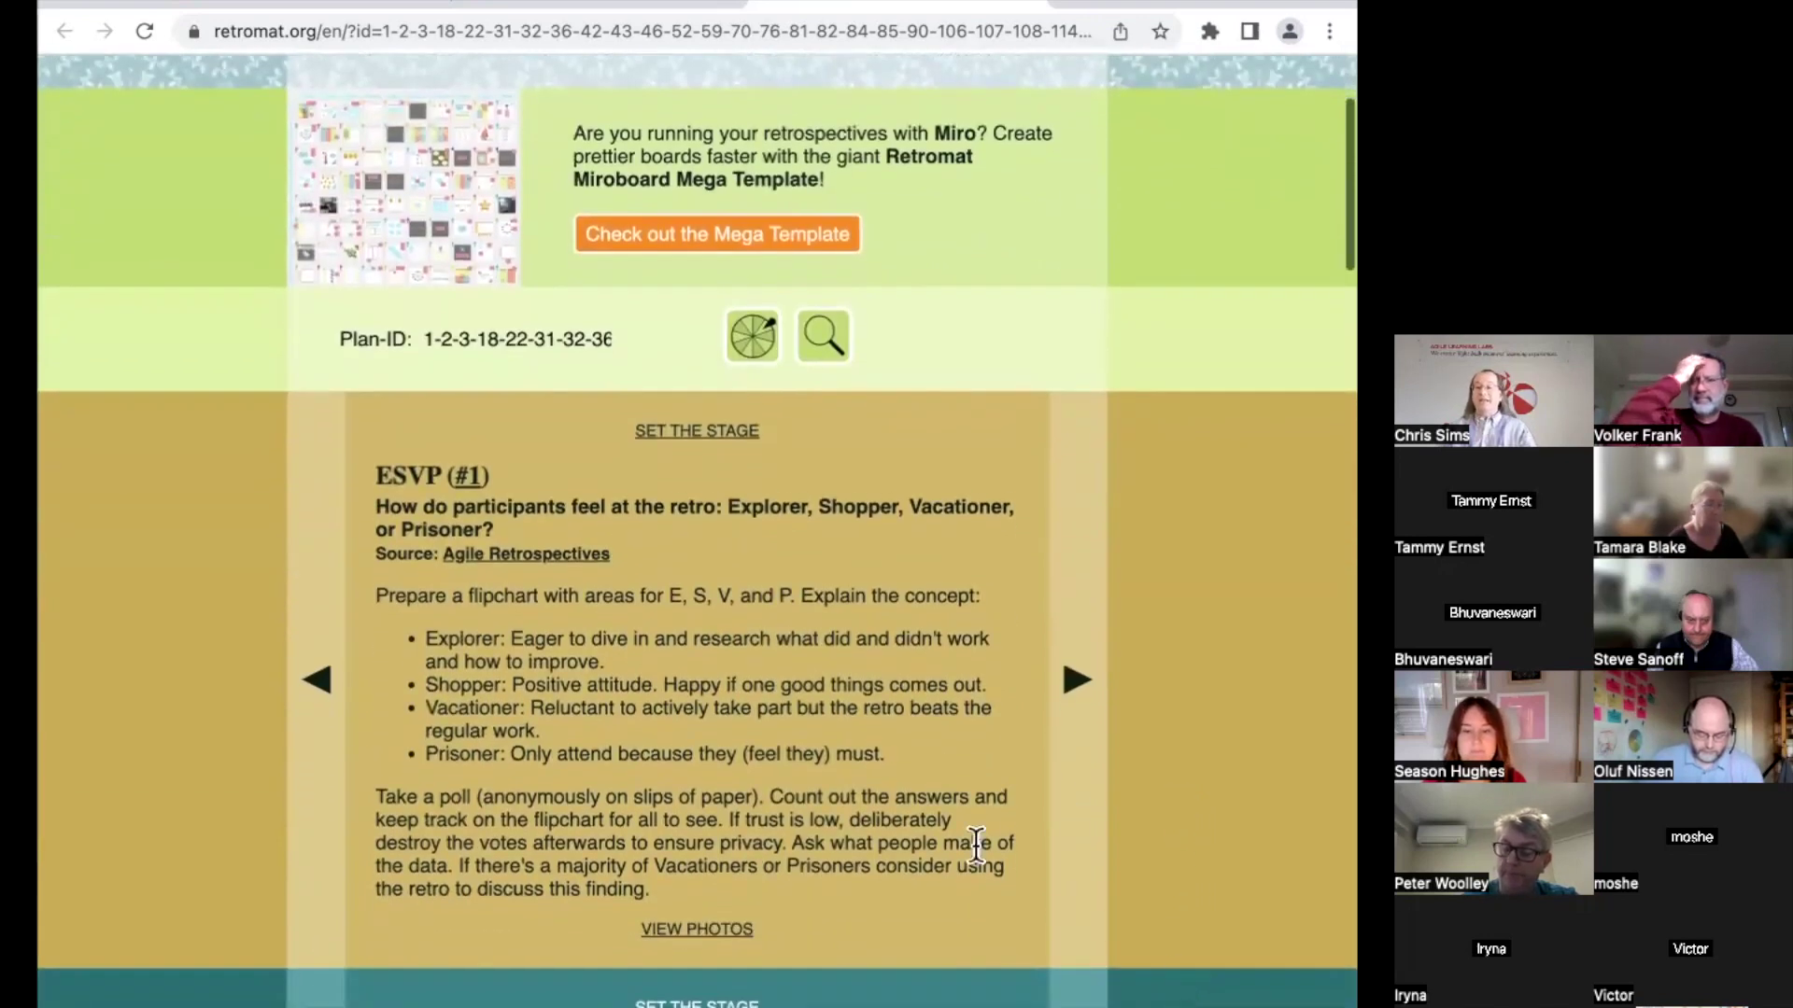
{"action": "scroll", "coordinate": [975, 845], "scroll_direction": "down", "scroll_amount": 1}
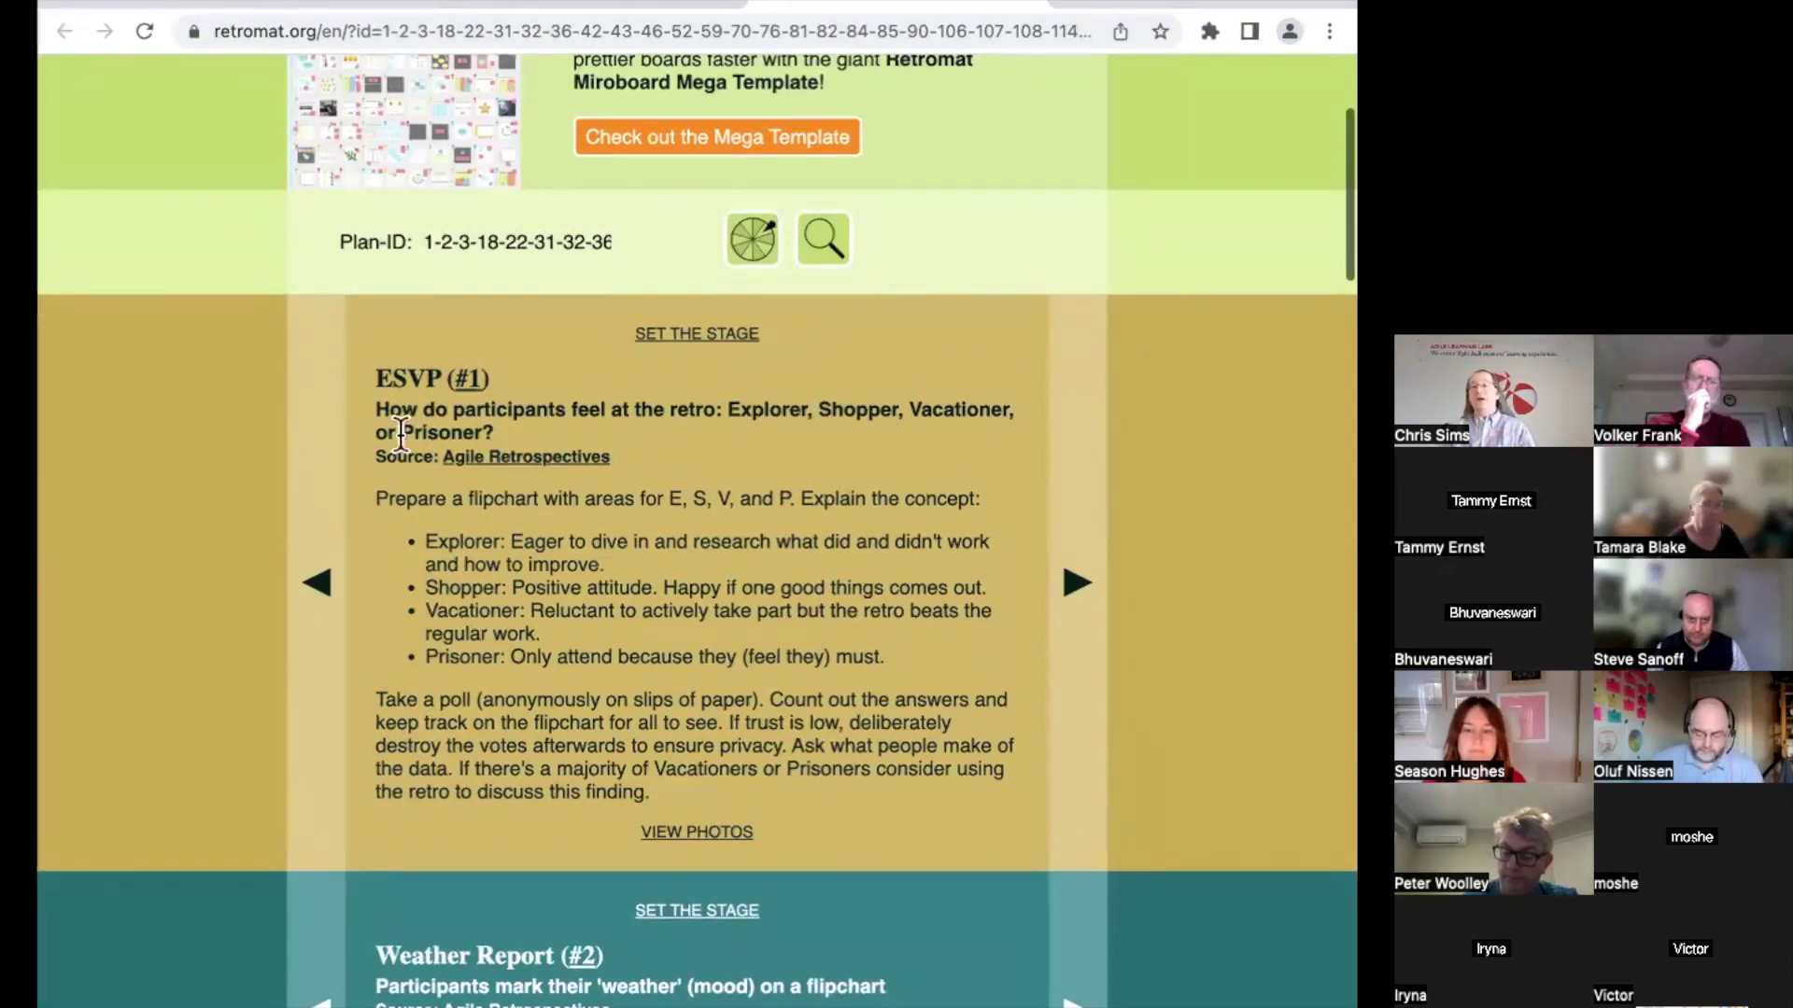
{"action": "left_click_drag", "start_coordinate": [374, 383], "coordinate": [491, 384]}
{"action": "left_click", "coordinate": [367, 387]}
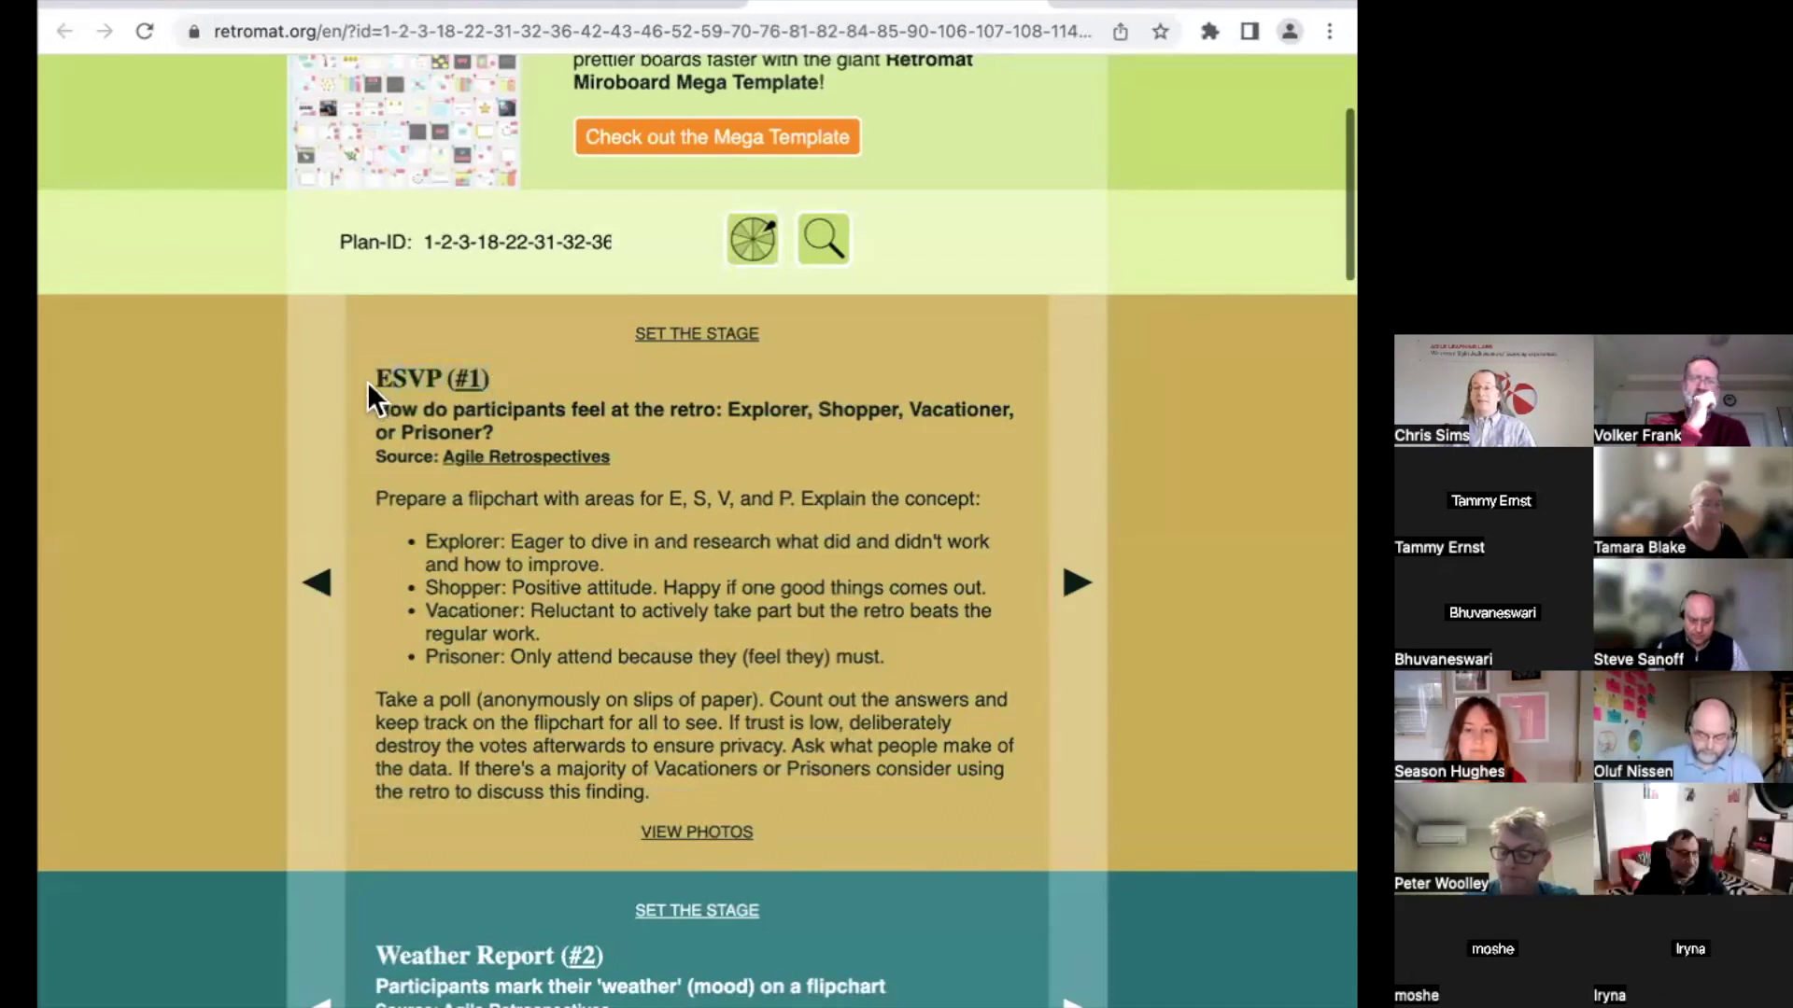
{"action": "left_click_drag", "start_coordinate": [370, 378], "coordinate": [489, 387]}
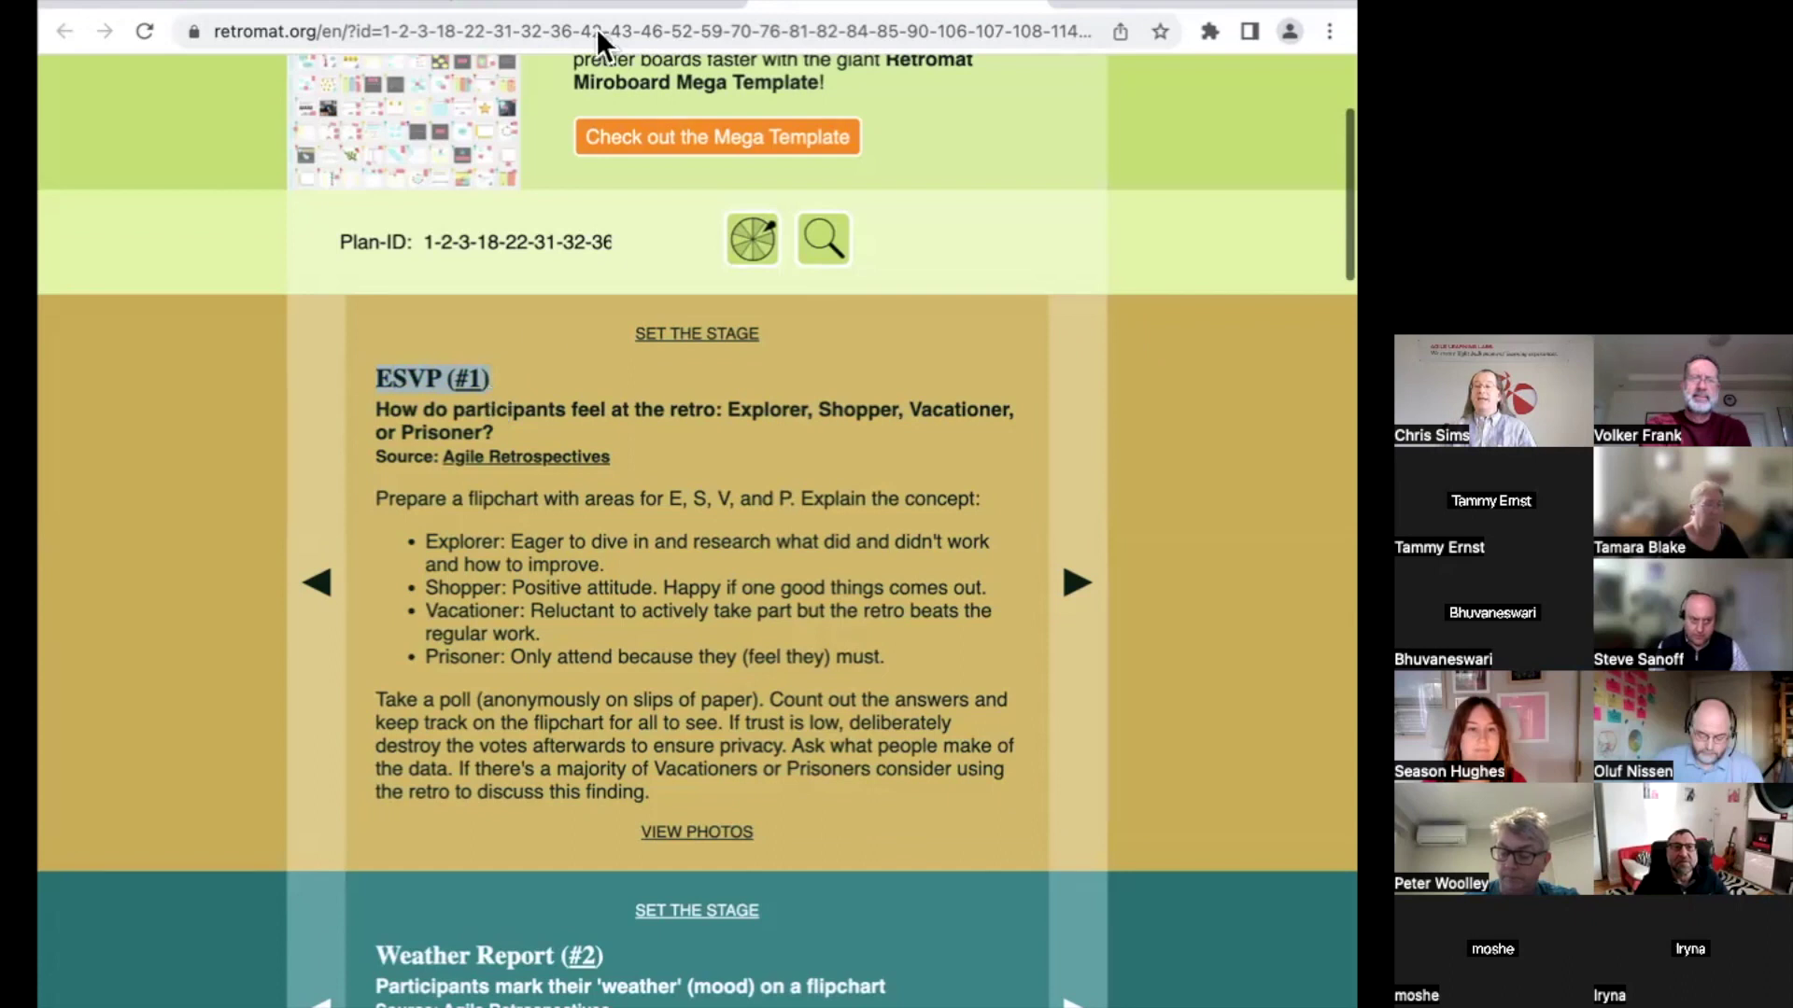
Step: Locate the Set the Stage How cell in the agenda, then copy the ESVP (#1) title
{"action": "left_click", "coordinate": [584, 5]}
{"action": "left_click", "coordinate": [405, 547]}
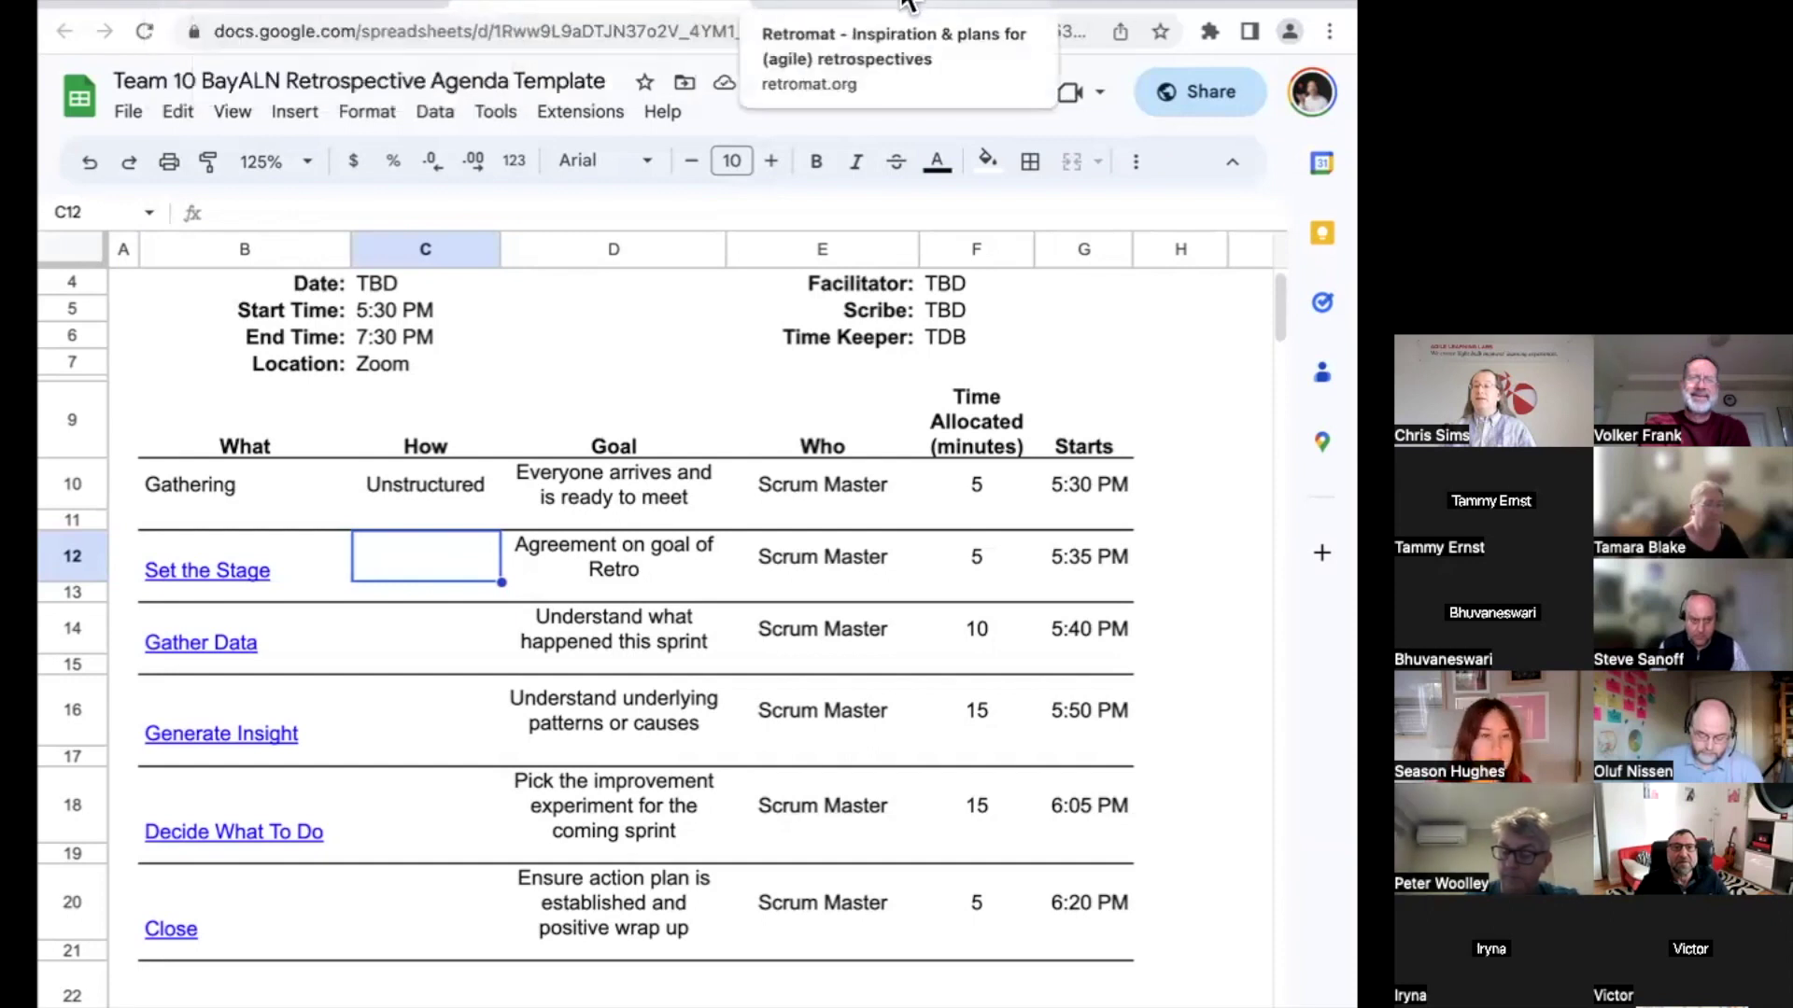
{"action": "left_click", "coordinate": [904, 10]}
{"action": "right_click", "coordinate": [403, 378]}
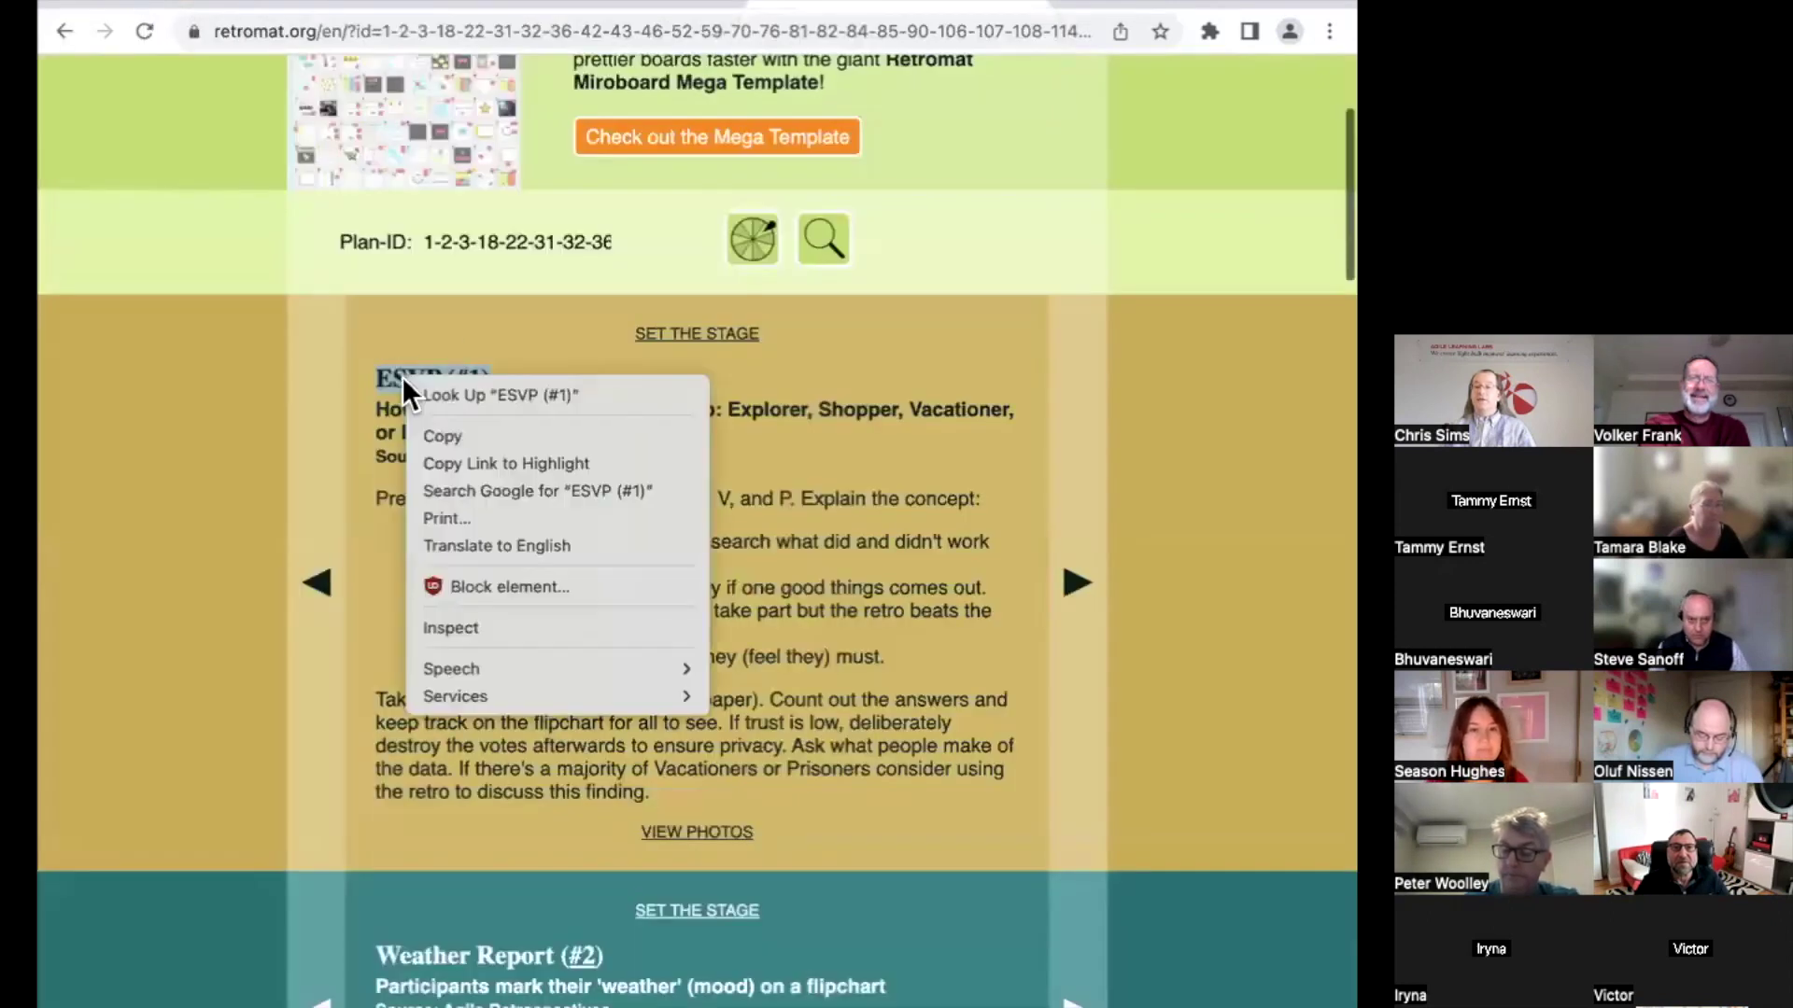
{"action": "left_click", "coordinate": [439, 440]}
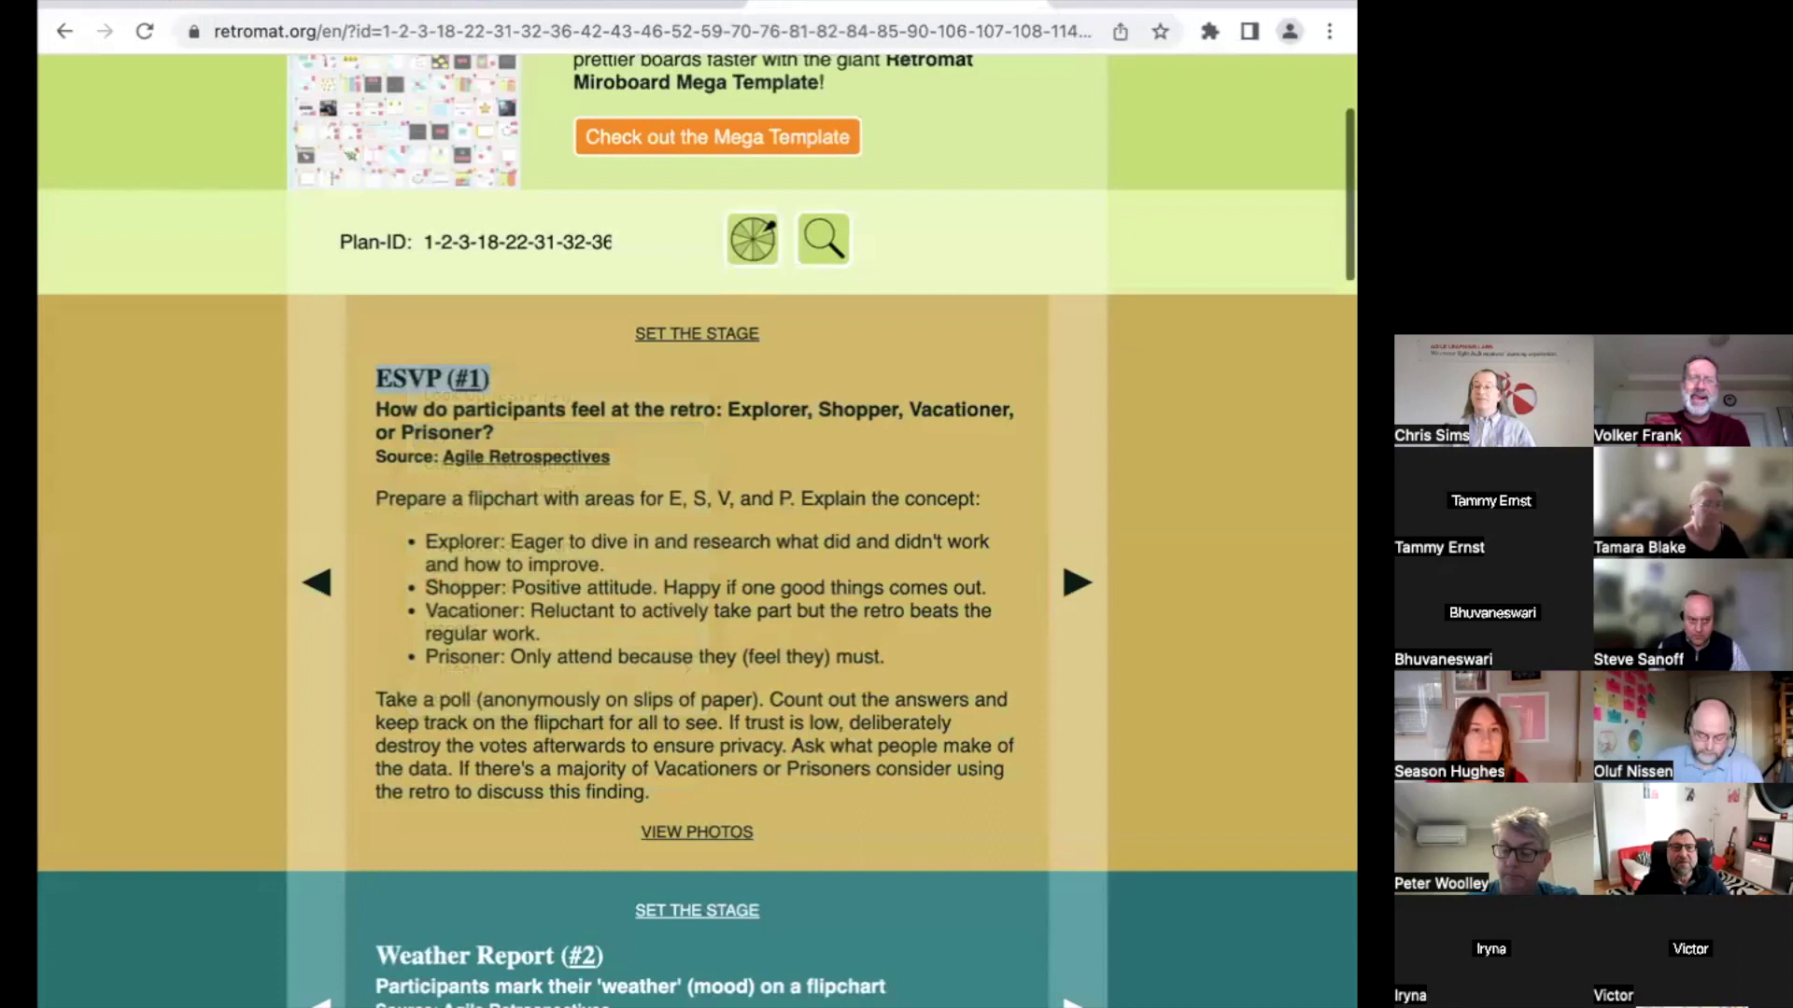
Step: Paste ESVP (#1) into cell C12 and return to the Retromat plan page
{"action": "left_click", "coordinate": [627, 5]}
{"action": "double_click", "coordinate": [391, 553]}
{"action": "key", "text": "ctrl+v"}
{"action": "key", "text": "Return"}
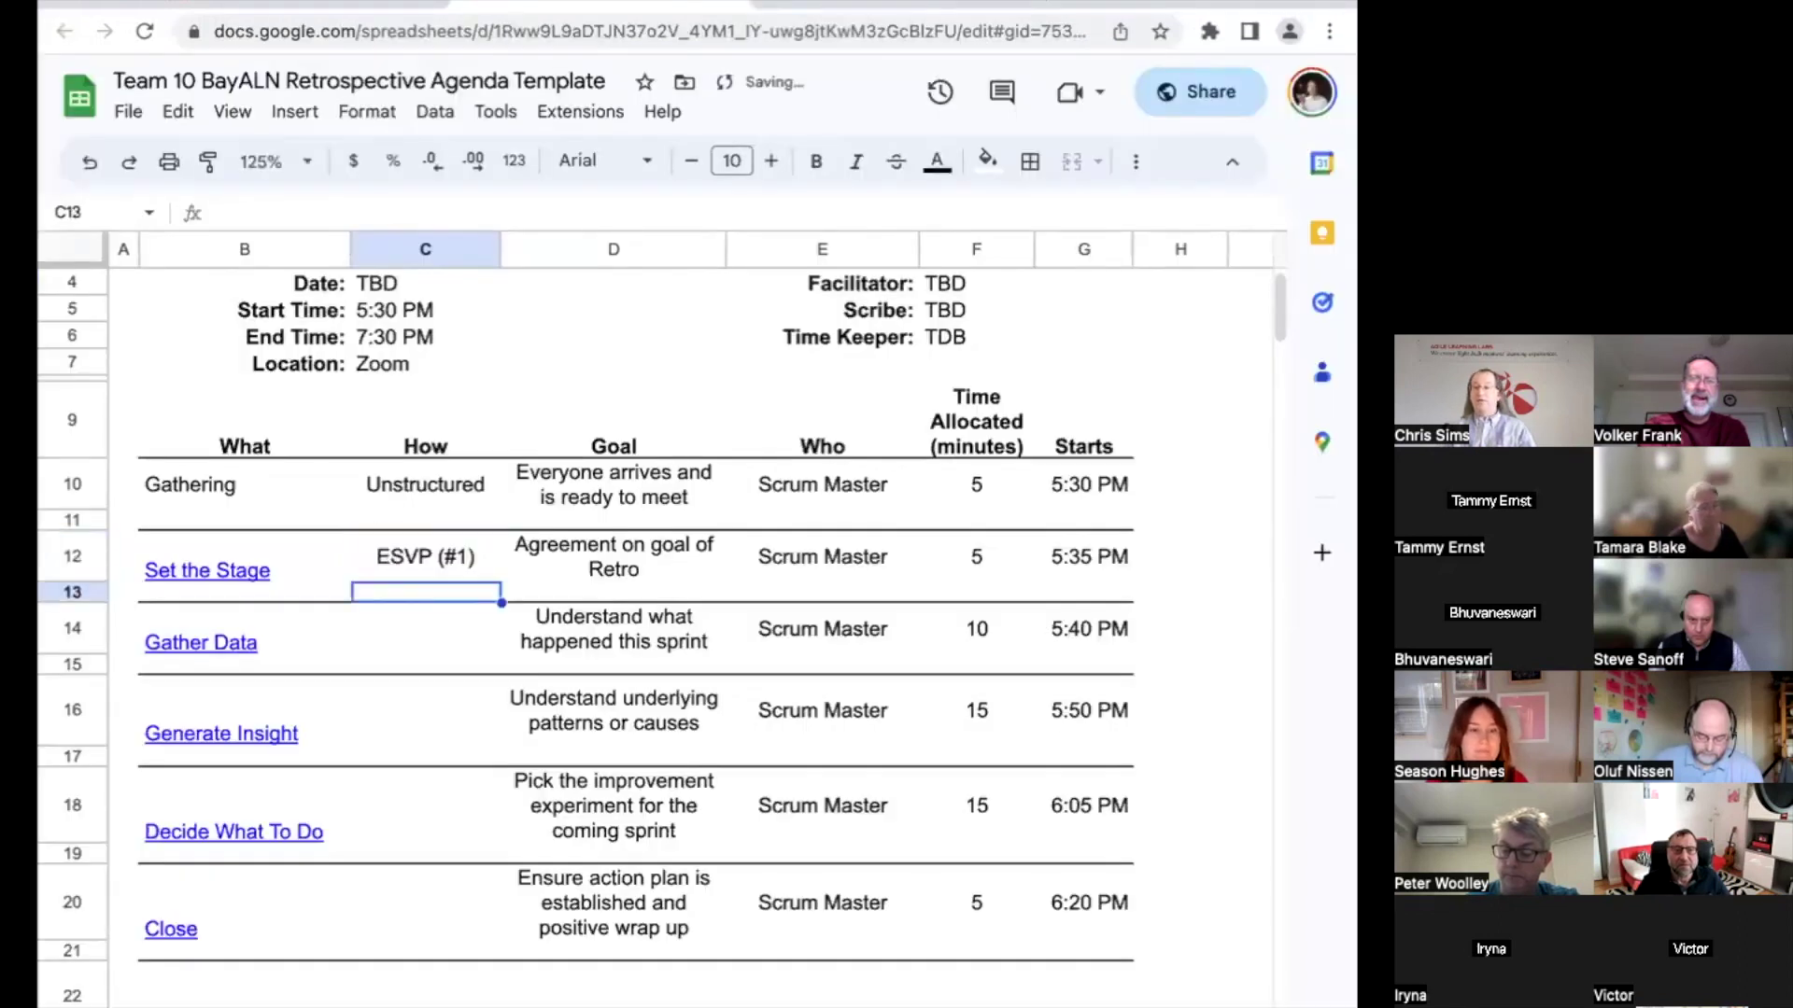
{"action": "left_click", "coordinate": [857, 8]}
{"action": "left_click", "coordinate": [492, 380]}
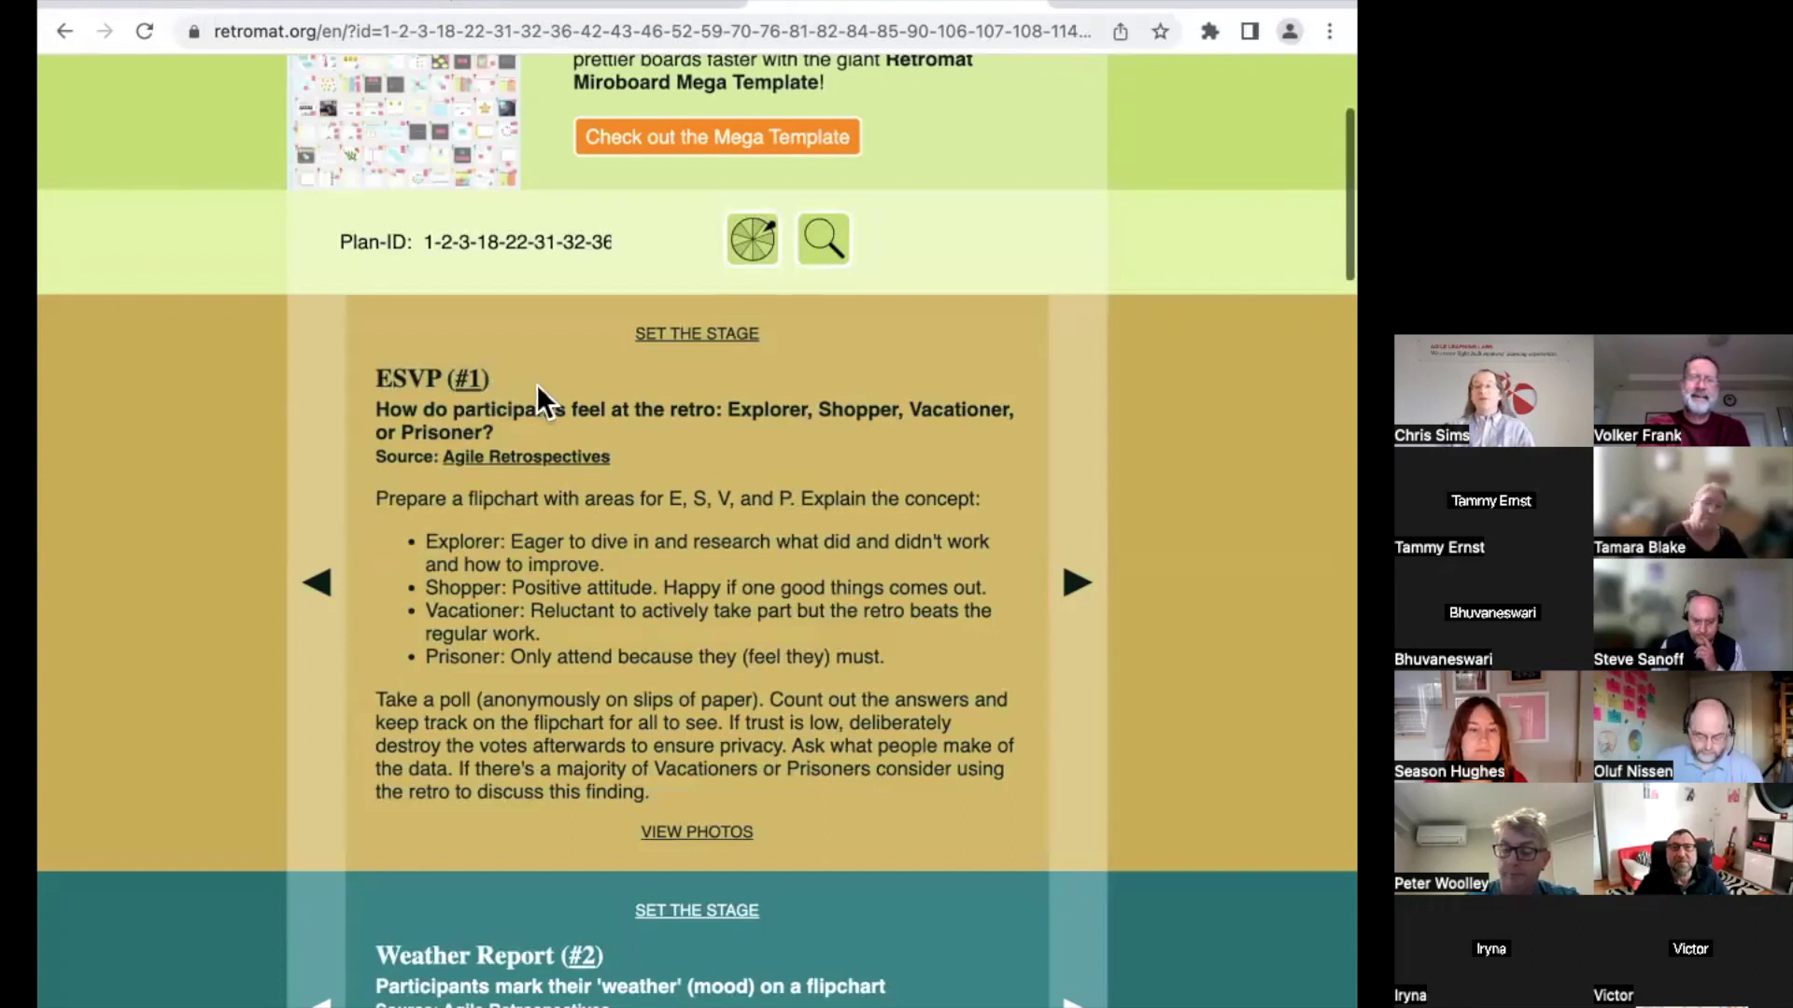
Step: Open the ESVP (#1) activity page and copy its address, retromat.org/en/?id=1
{"action": "left_click", "coordinate": [473, 384]}
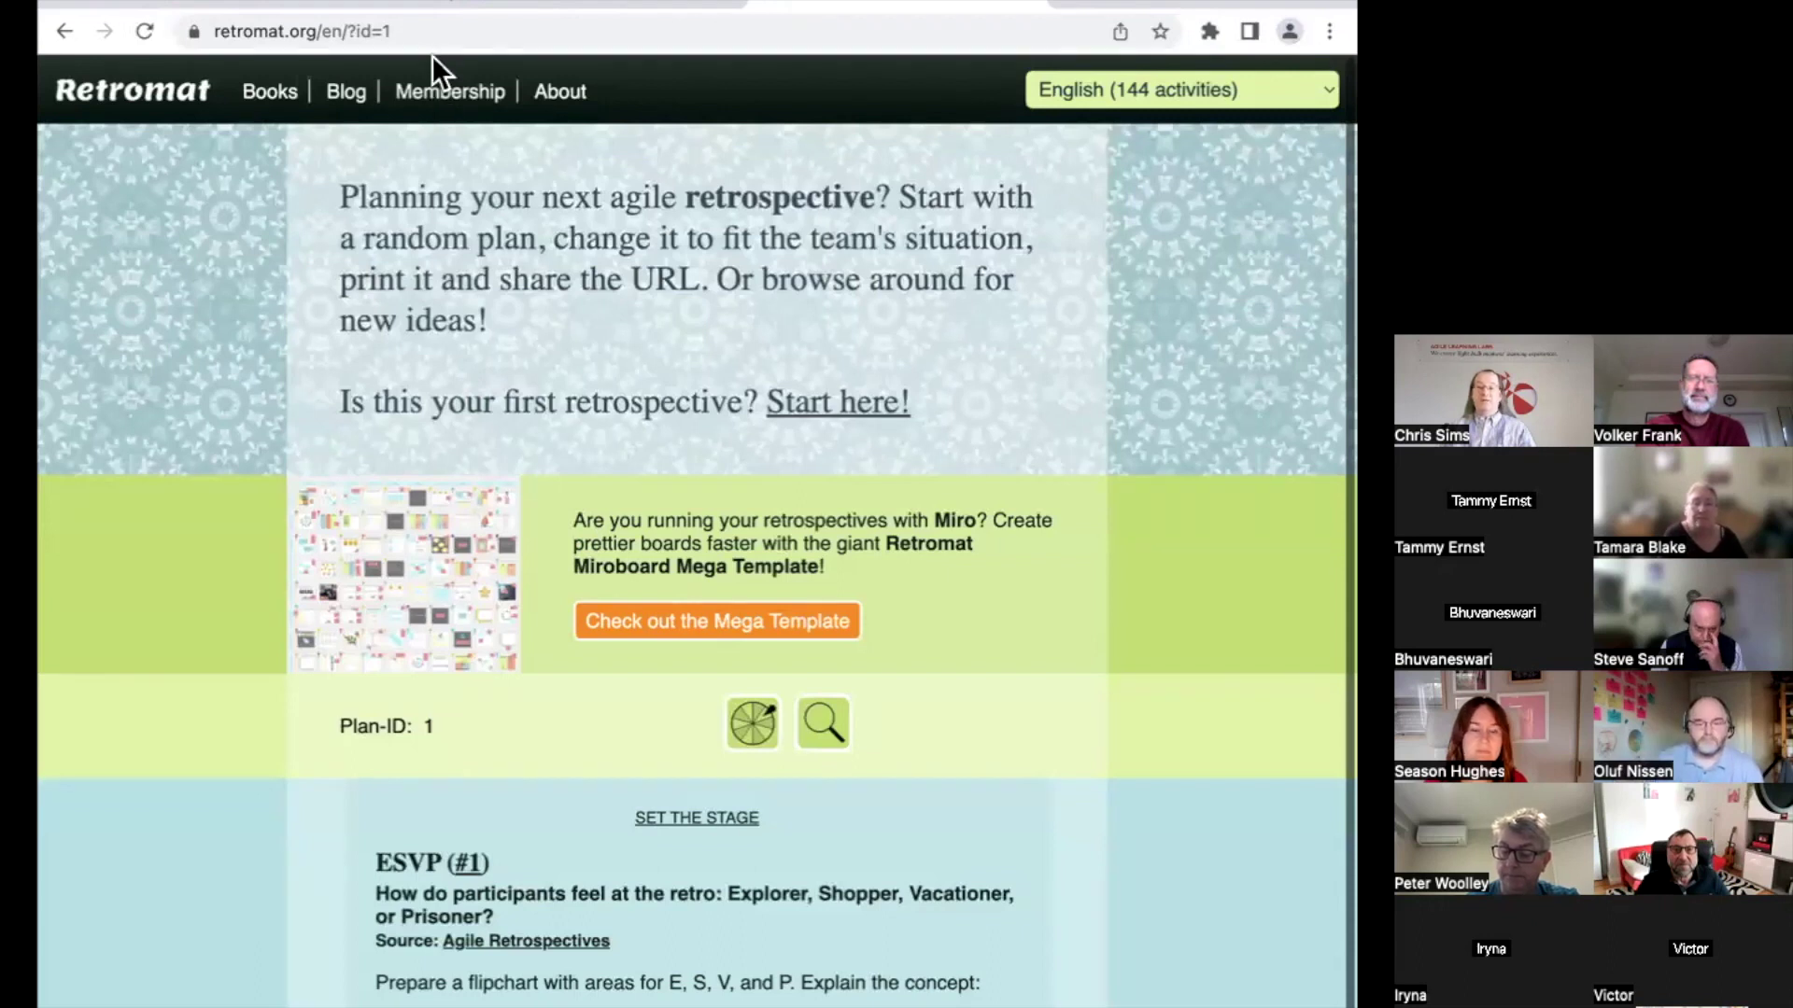
{"action": "left_click", "coordinate": [430, 31]}
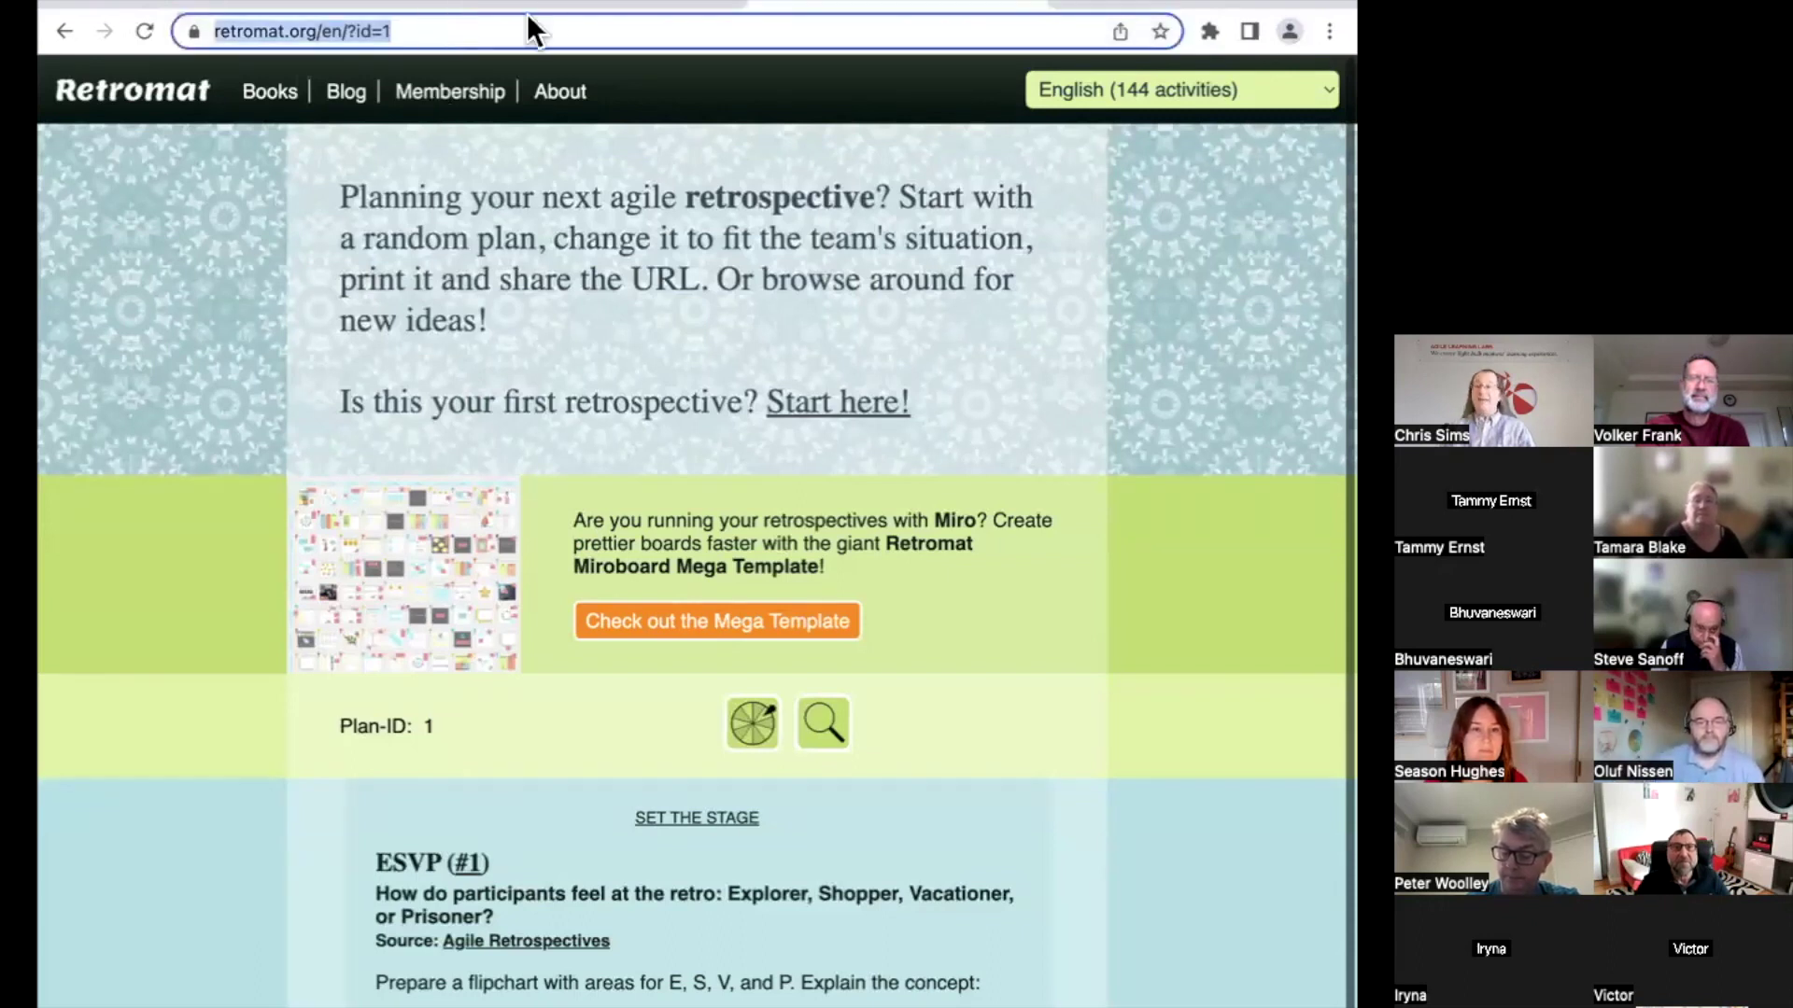
{"action": "key", "text": "ctrl+Tab"}
Step: Link C12's ESVP (#1) to the copied retromat.org/en/?id=1 address, then test the link
{"action": "left_click", "coordinate": [429, 547]}
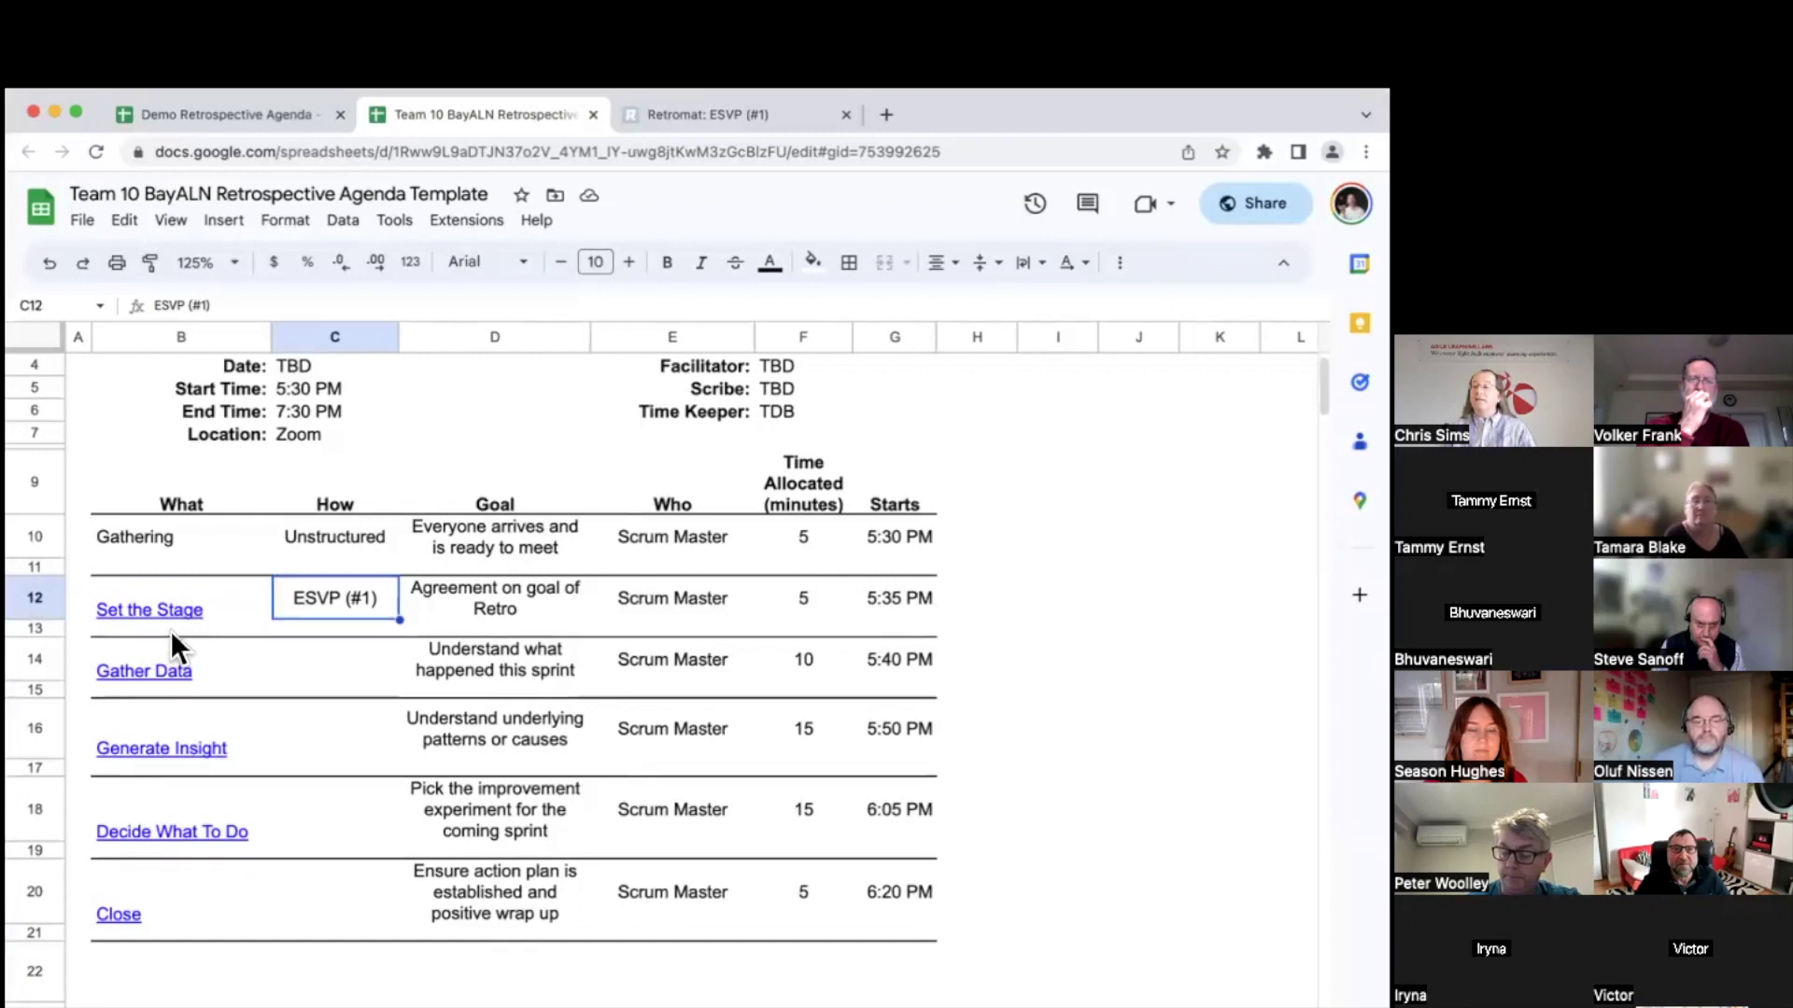
{"action": "right_click", "coordinate": [355, 607]}
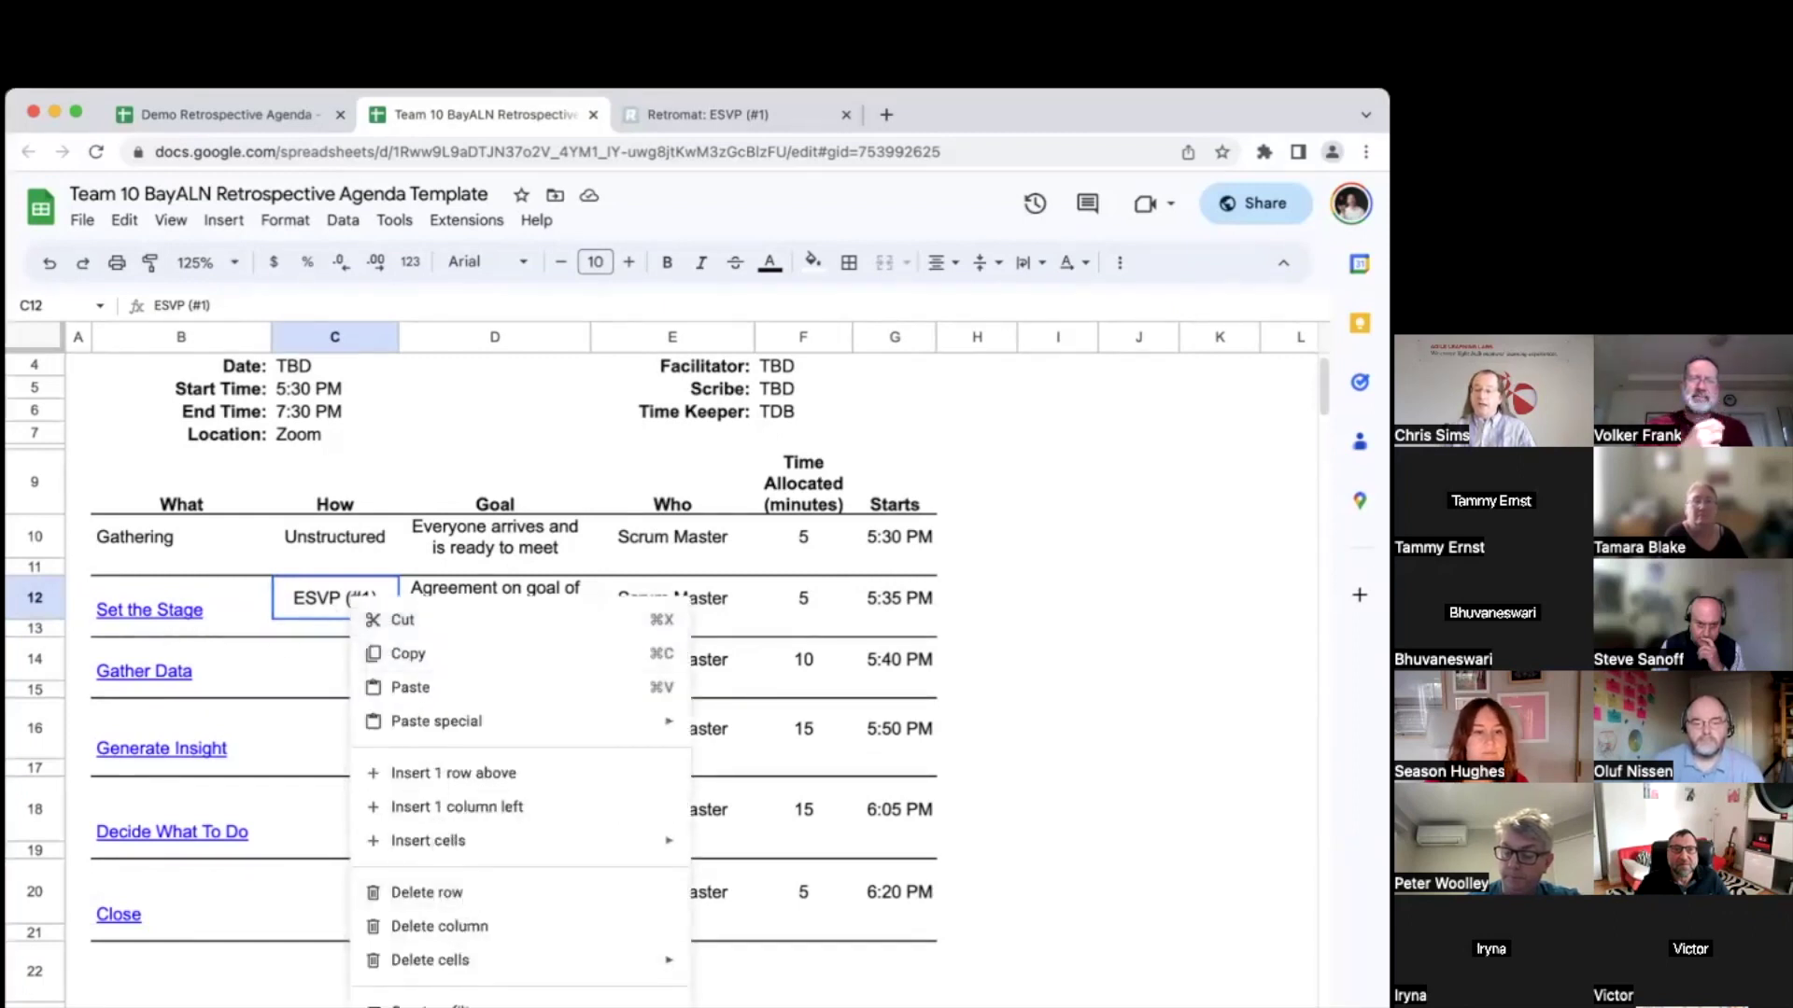
{"action": "key", "text": "super+k"}
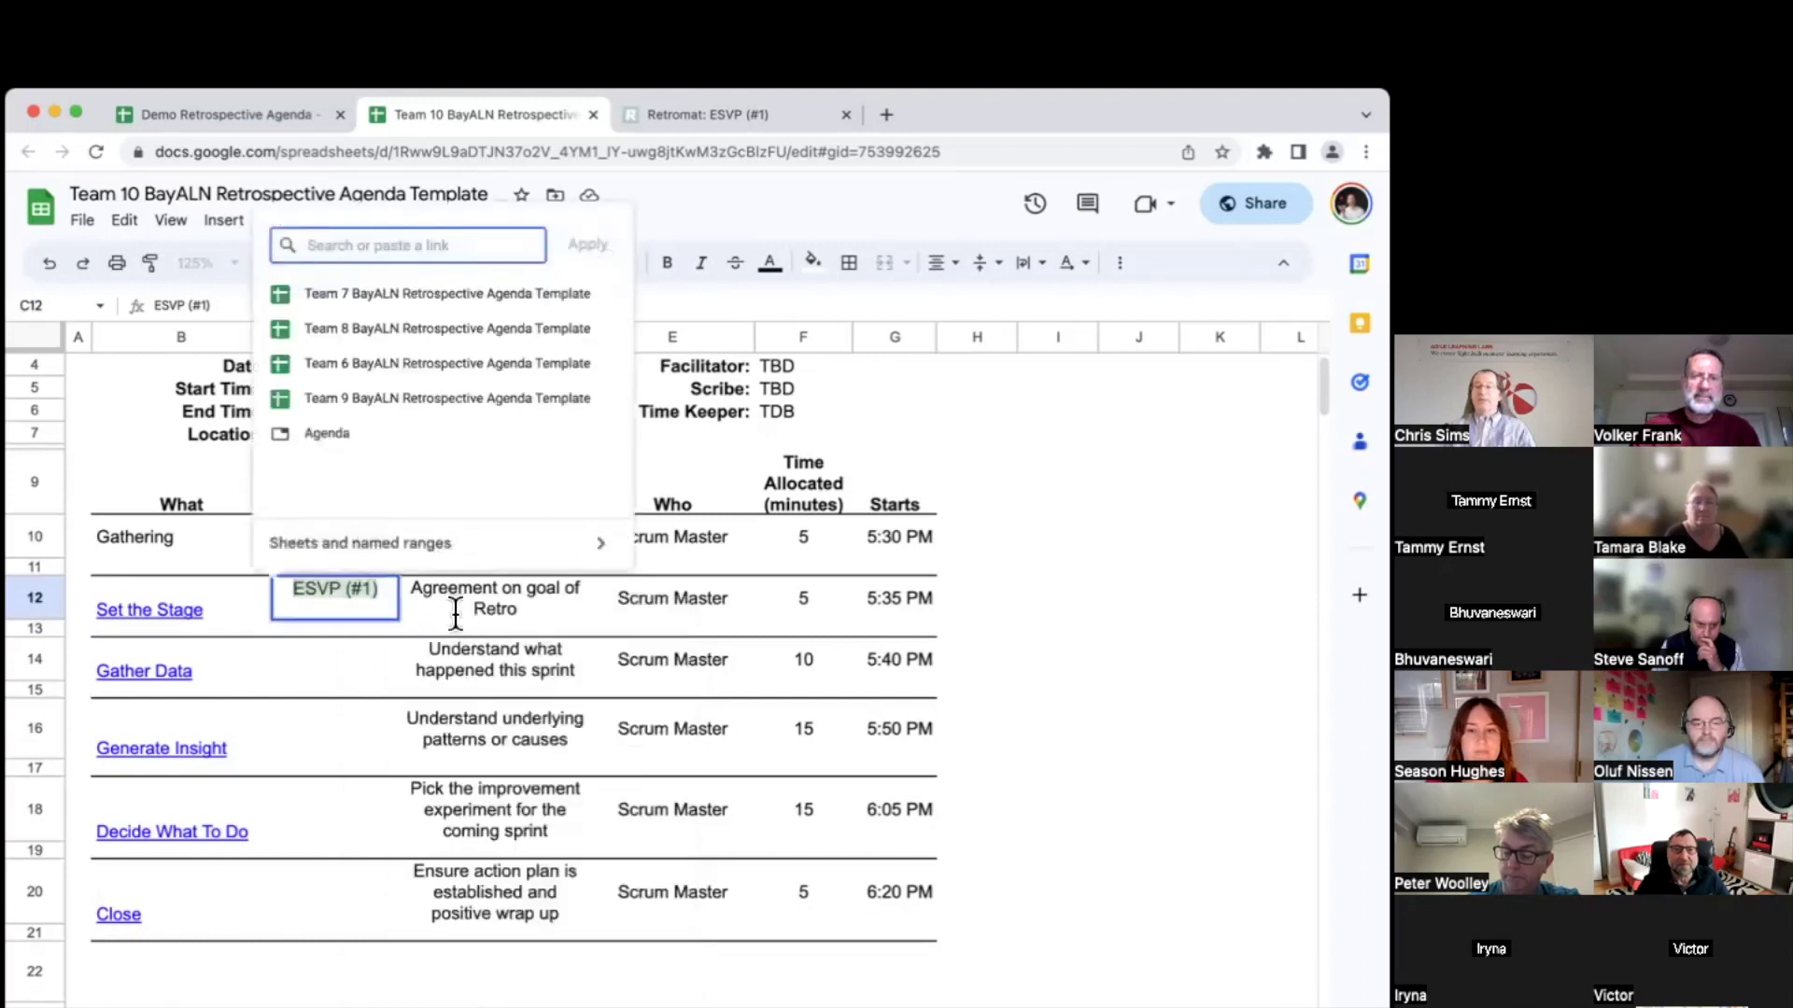
{"action": "key", "text": "super+v"}
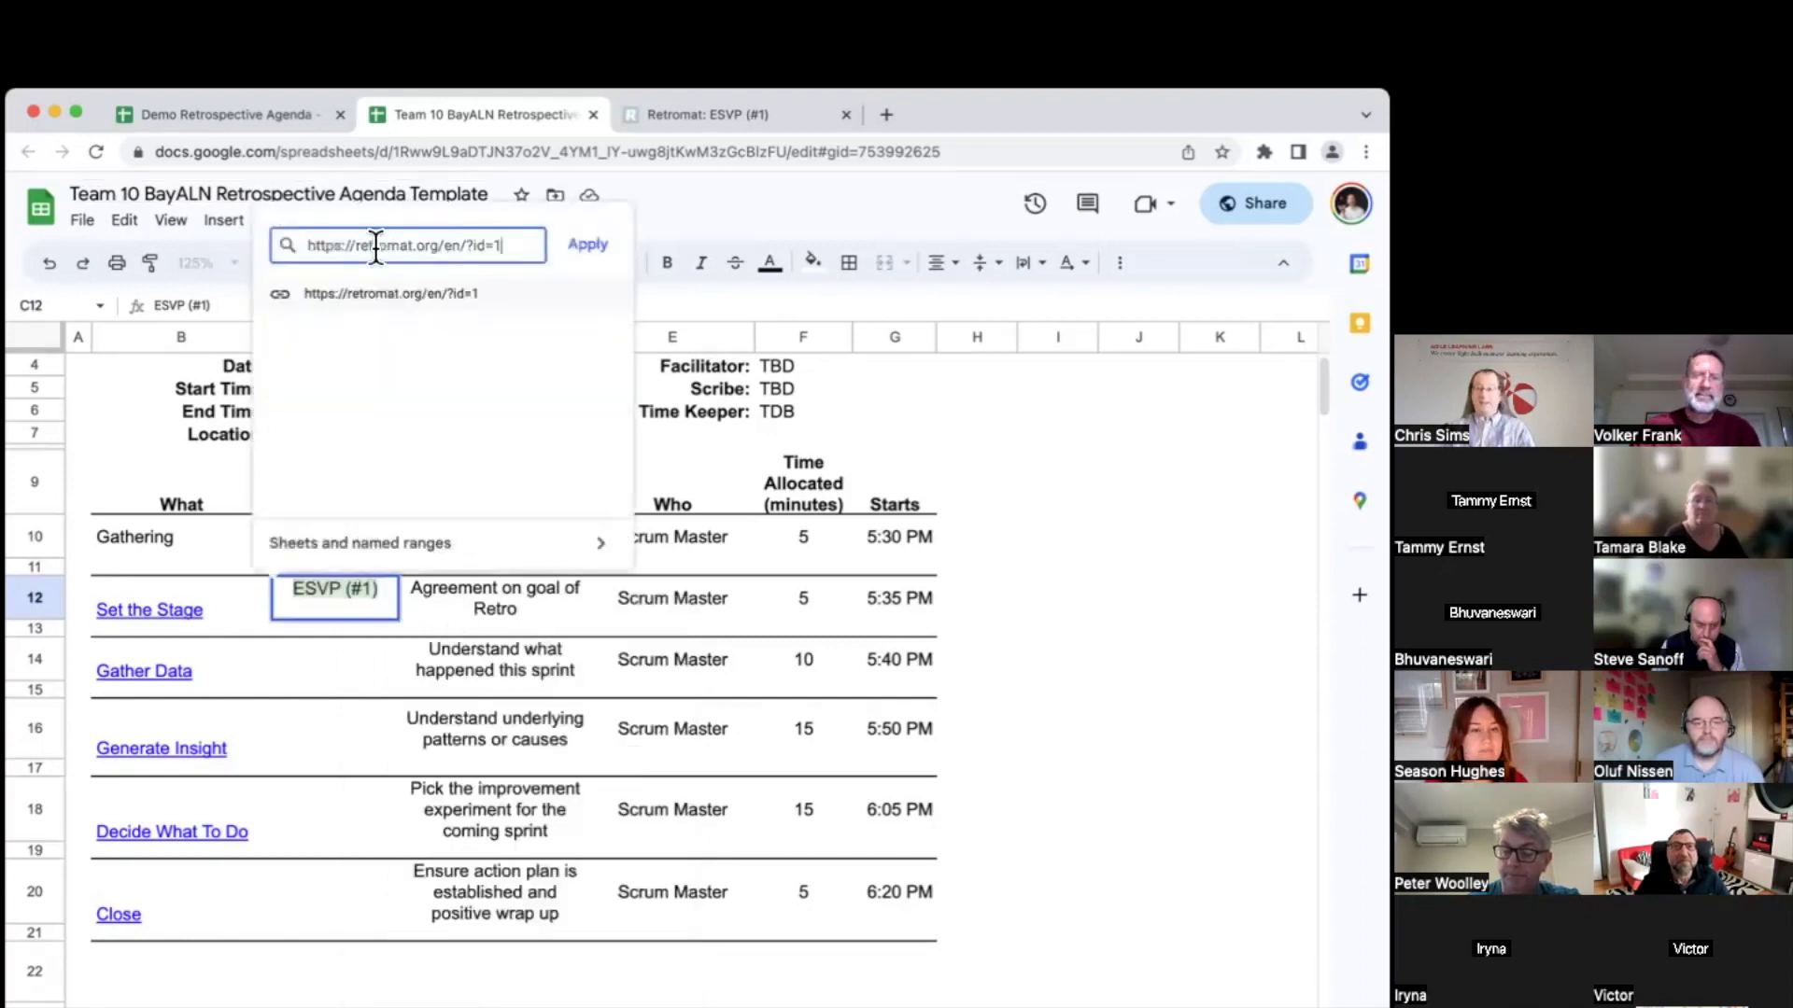
{"action": "left_click", "coordinate": [588, 244]}
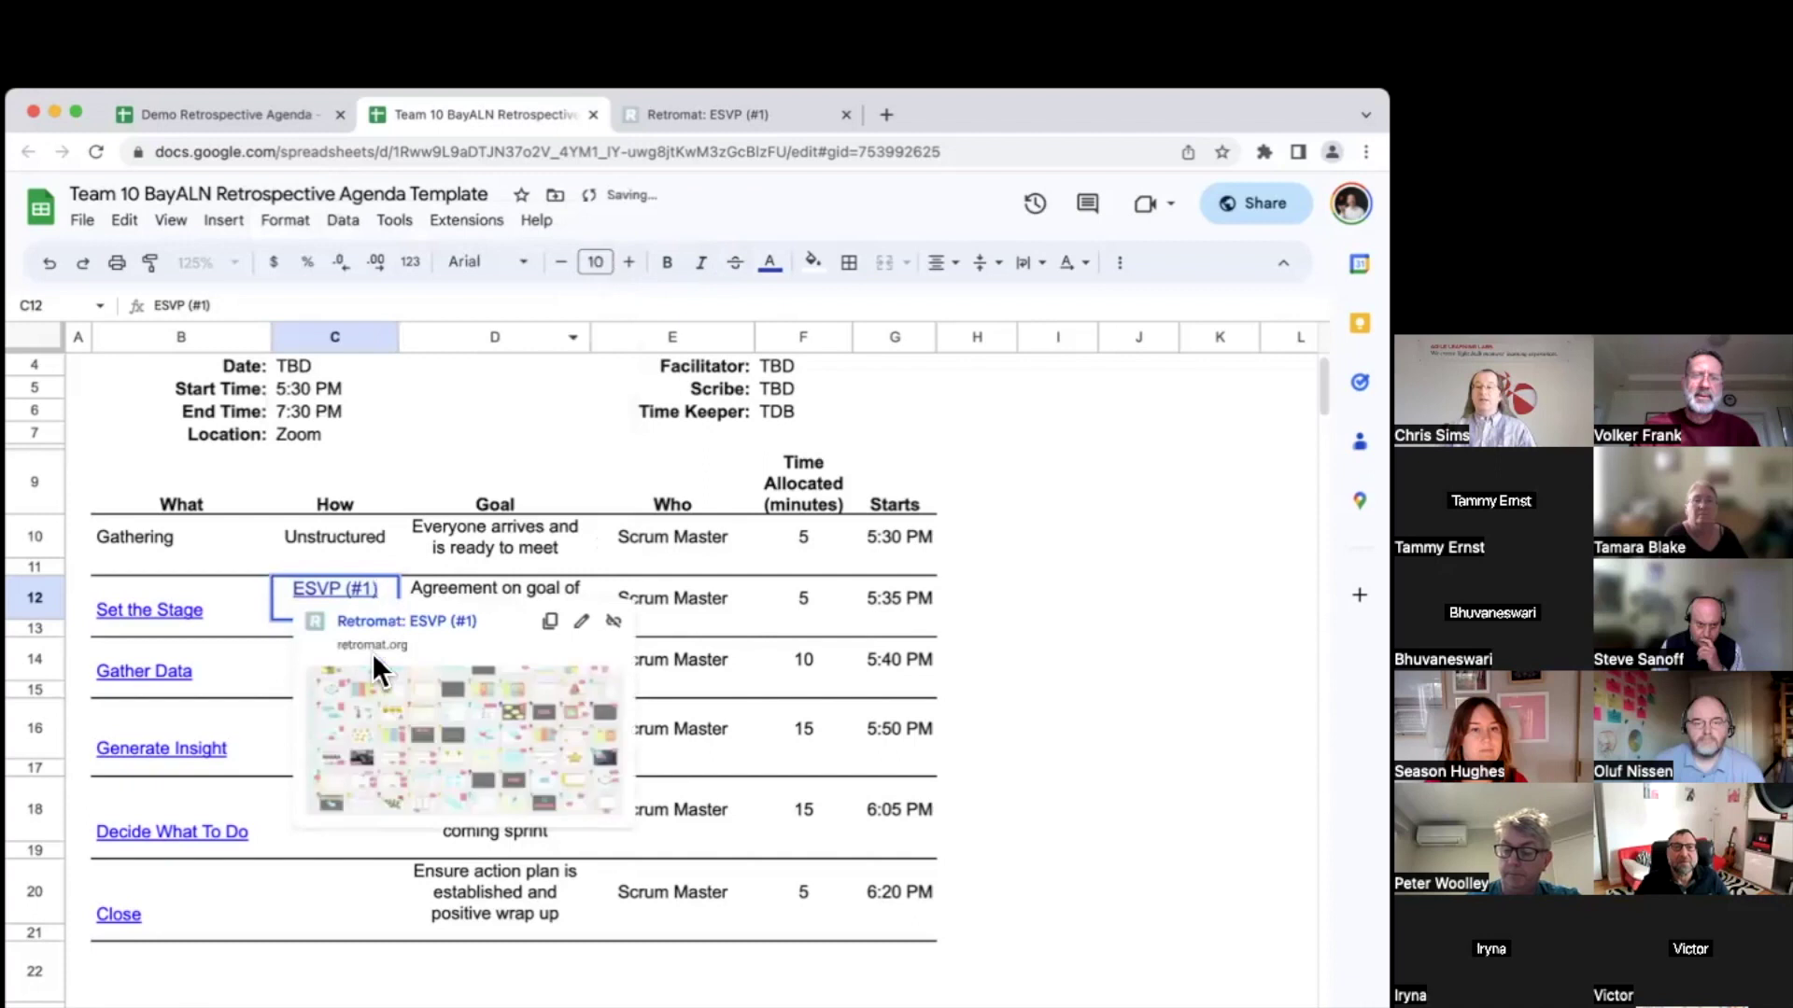
{"action": "left_click", "coordinate": [275, 678]}
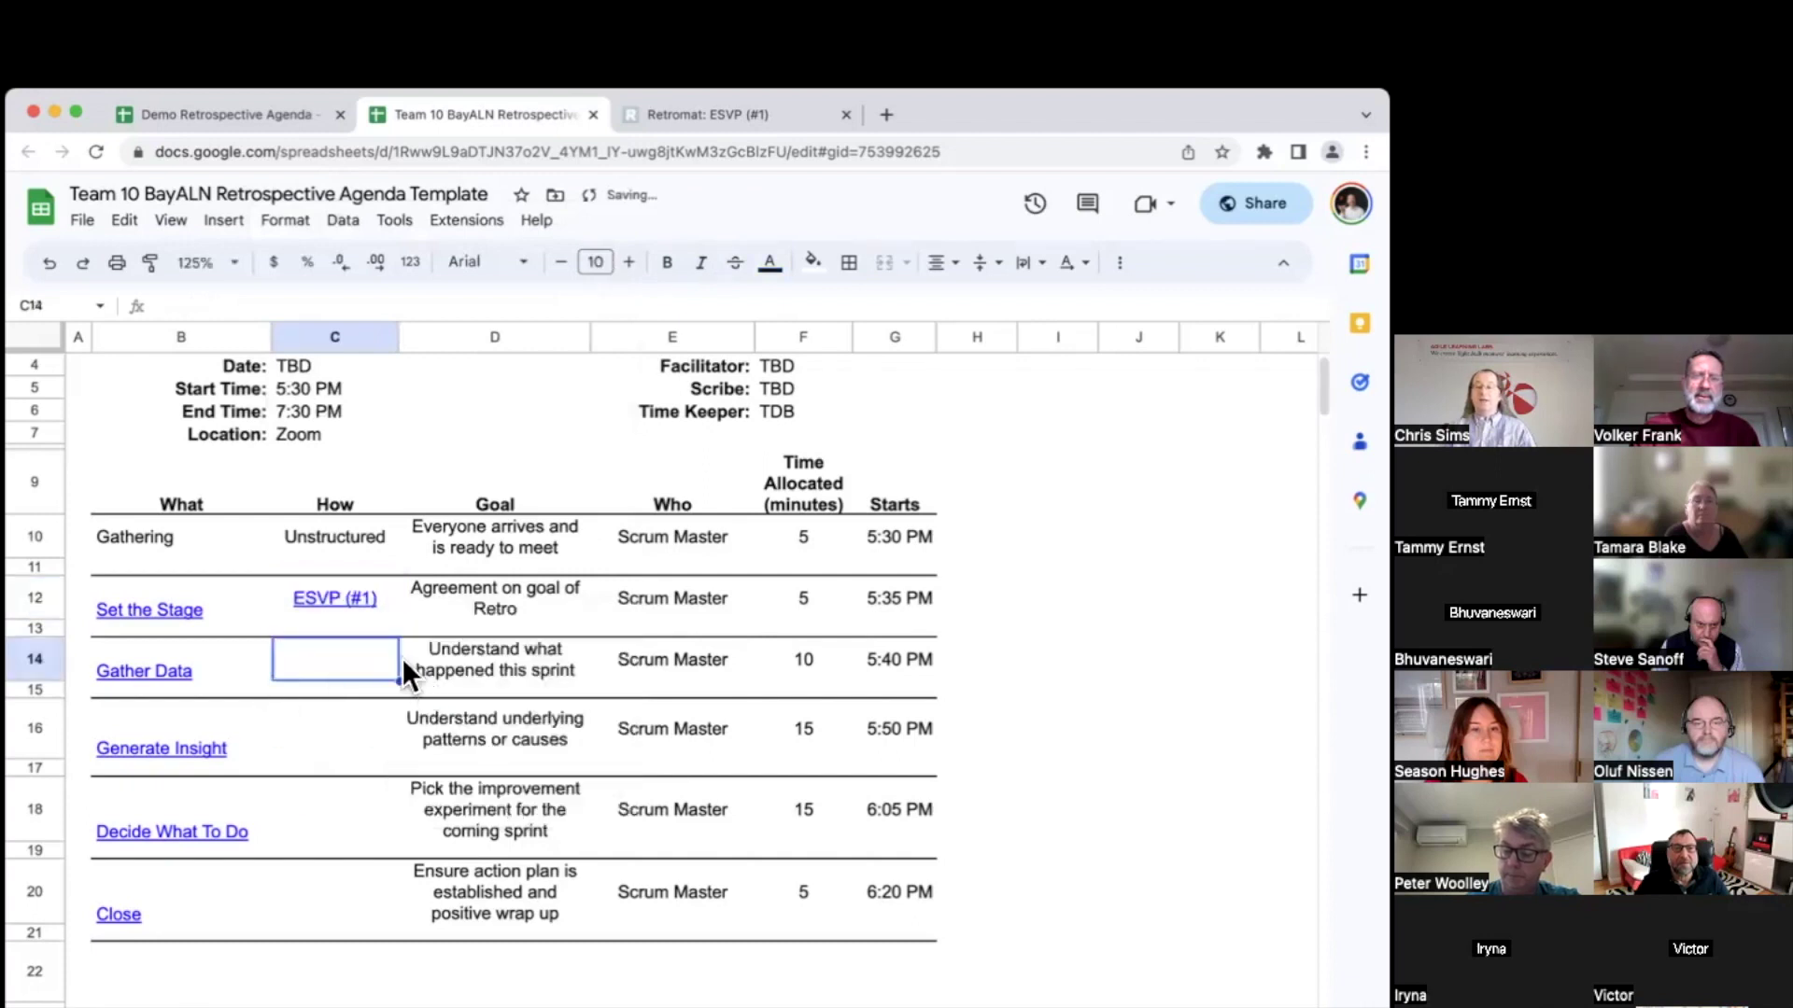
{"action": "mouse_move", "coordinate": [325, 601]}
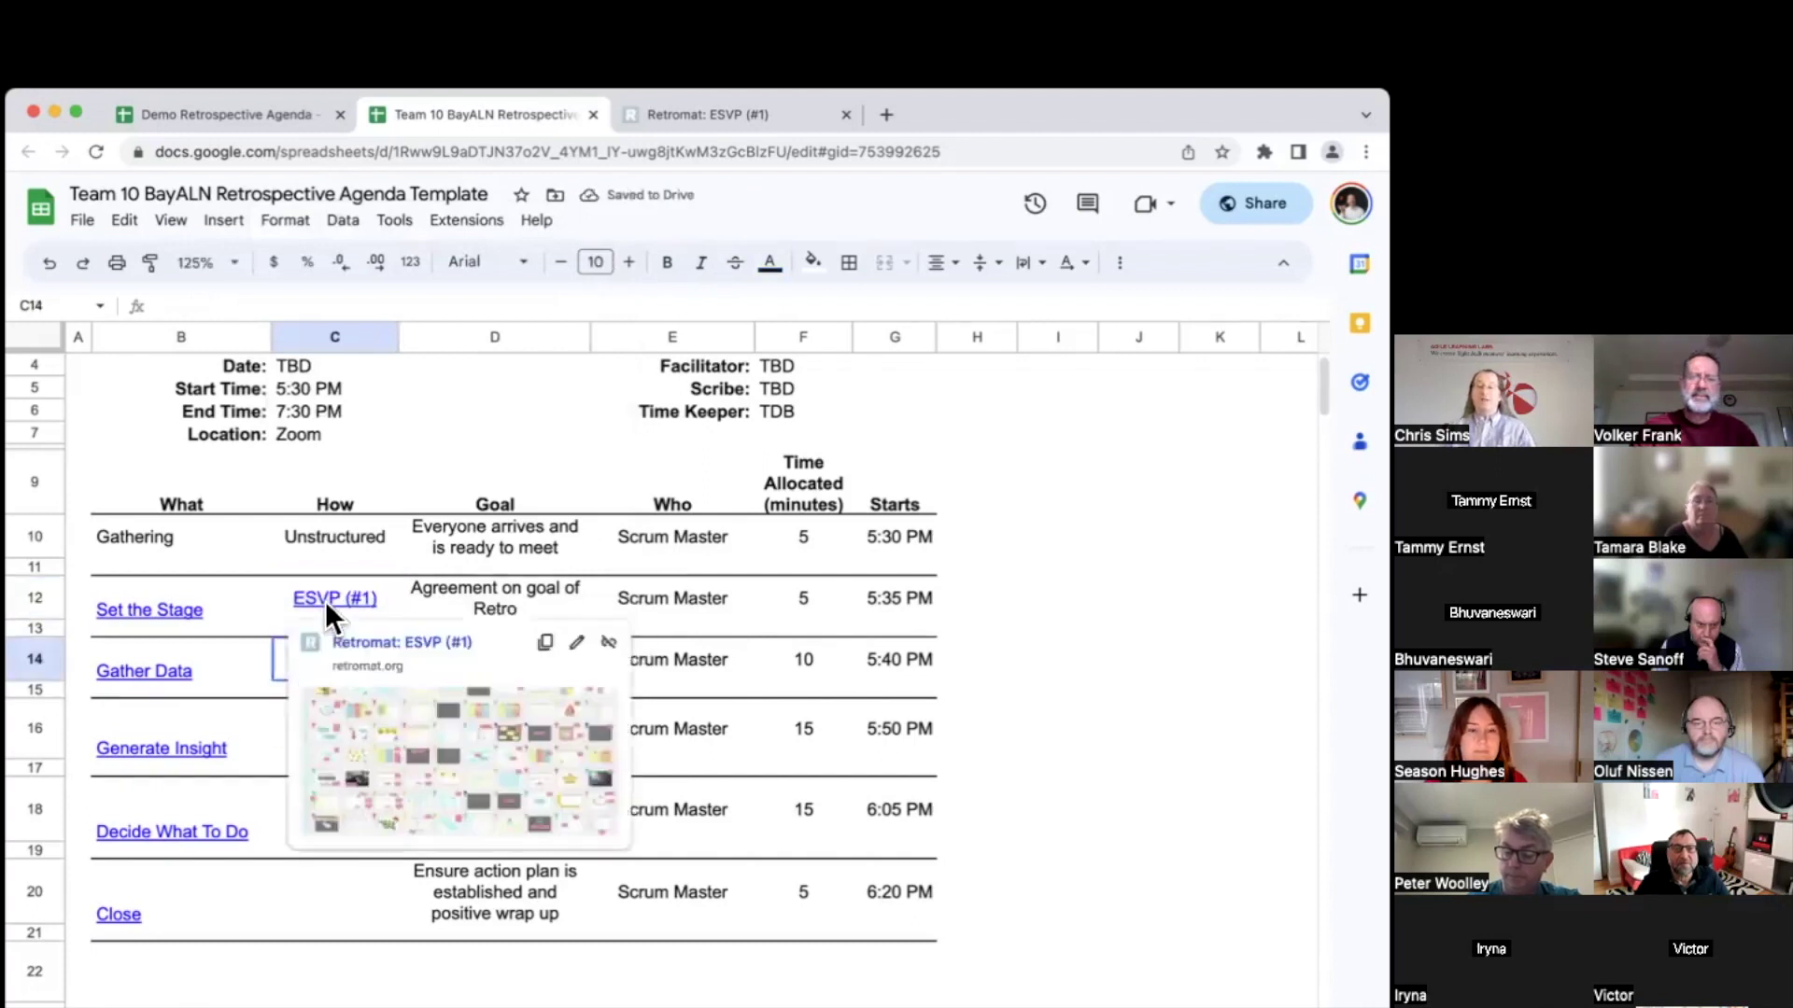
{"action": "left_click", "coordinate": [391, 644]}
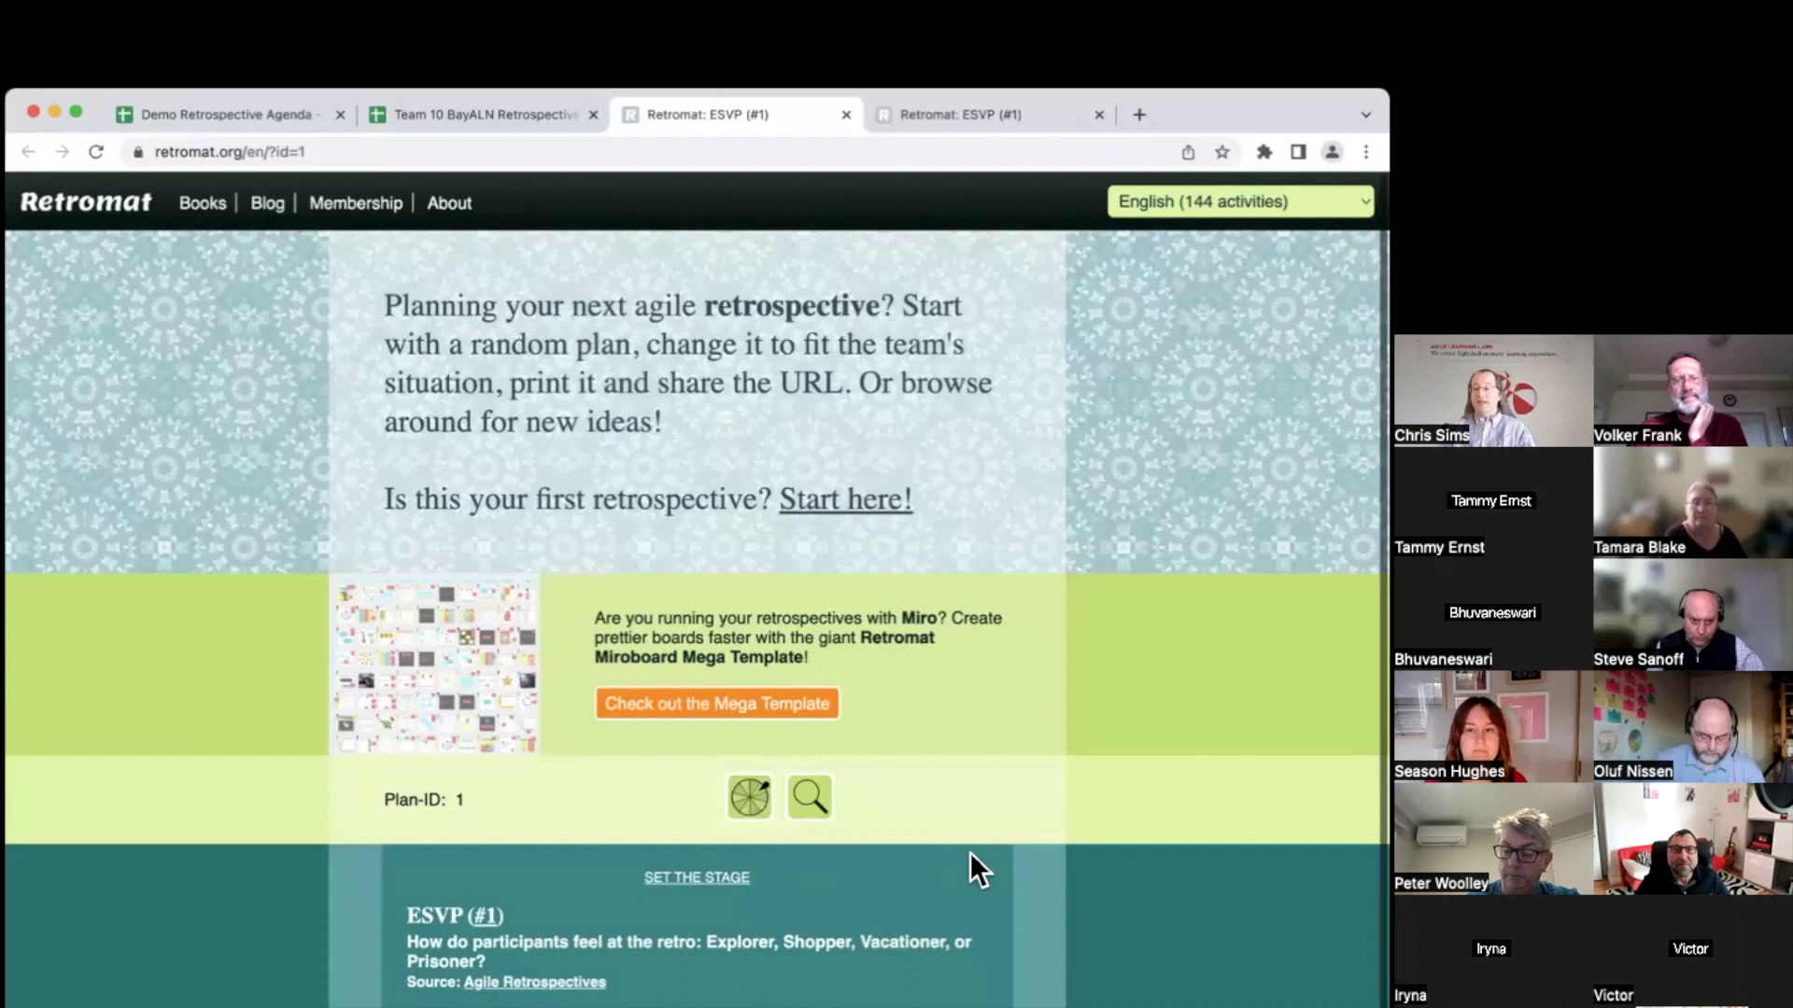
Step: Close the test page, undo the ESVP (#1) link and text in C12, and open Demo Retrospective Agenda
{"action": "left_click", "coordinate": [845, 112]}
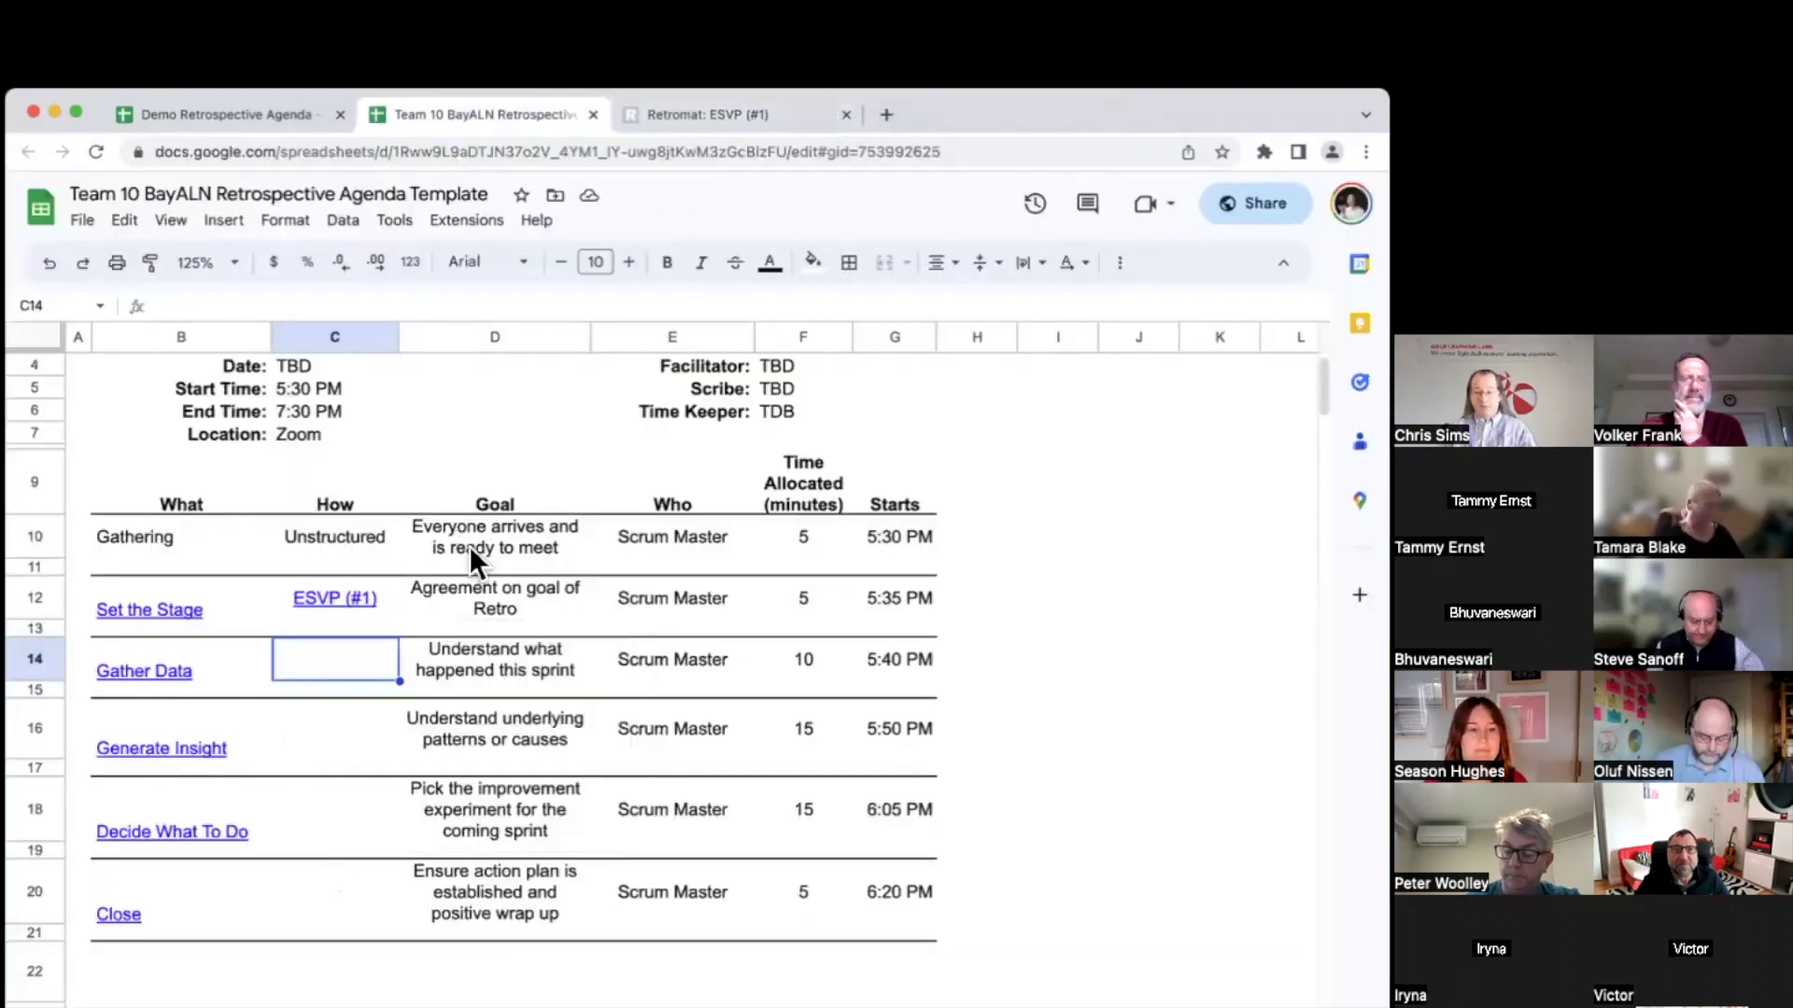
{"action": "left_click", "coordinate": [62, 271]}
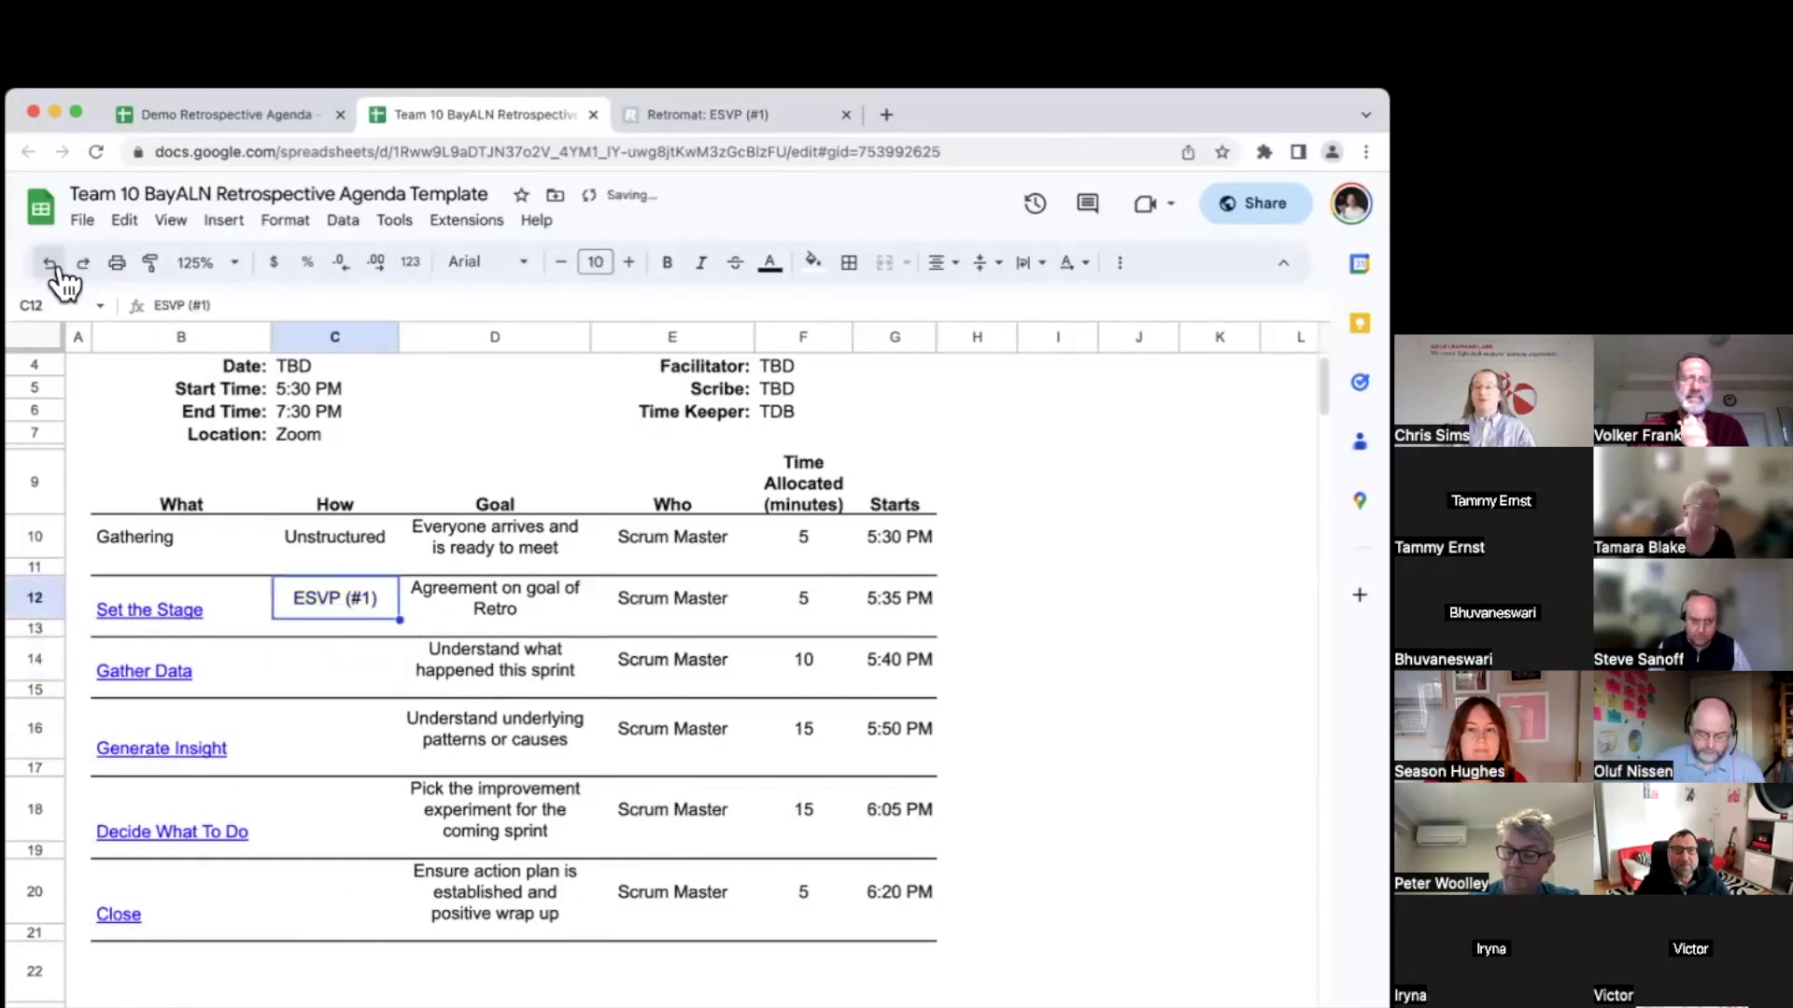
{"action": "left_click", "coordinate": [53, 268]}
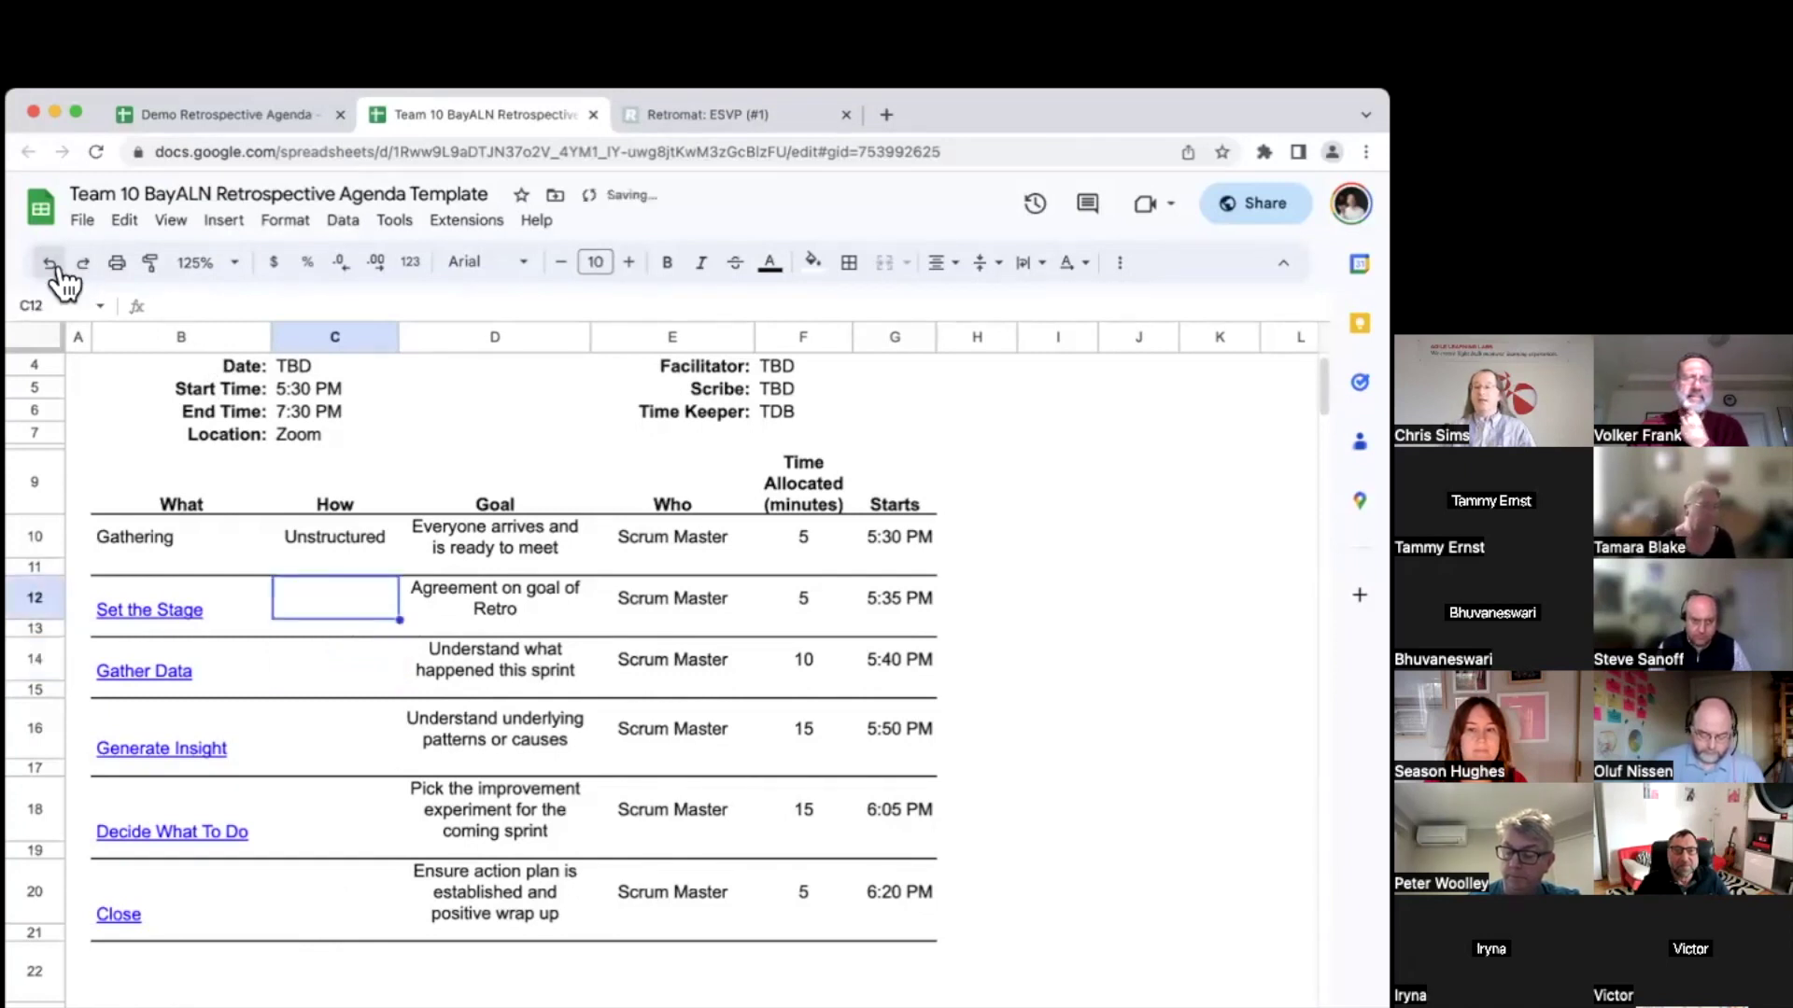
{"action": "left_click", "coordinate": [265, 112]}
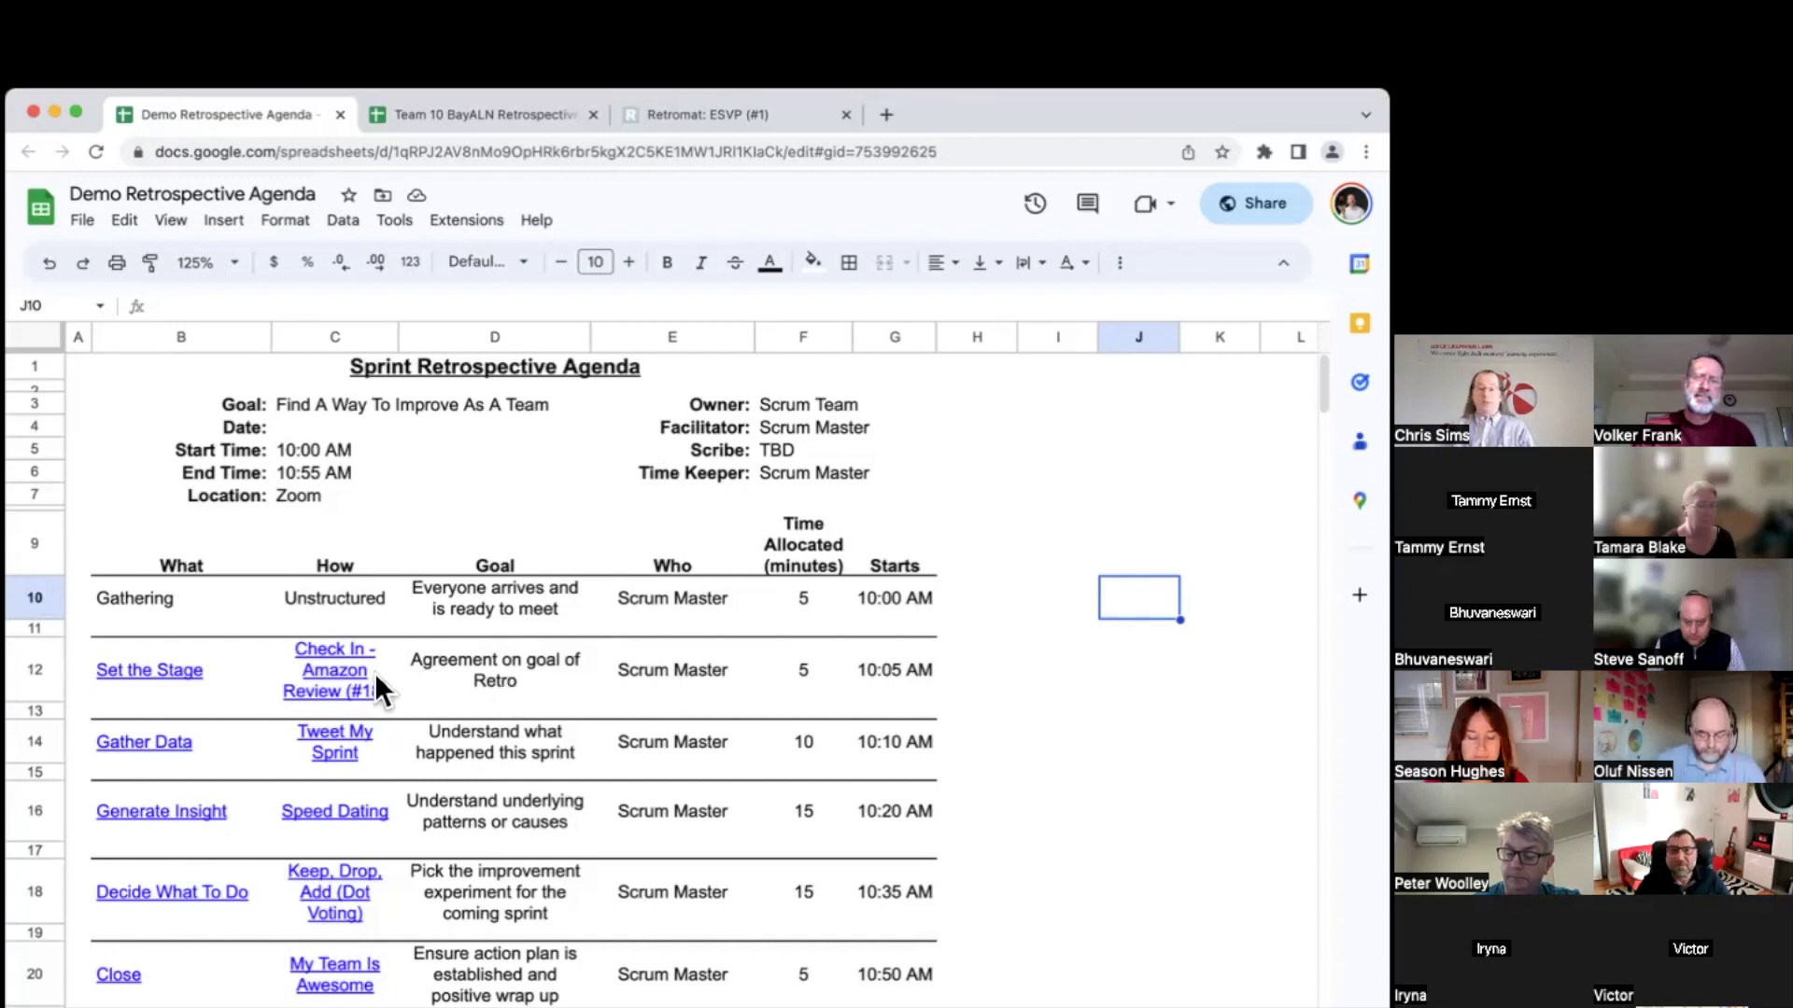
{"action": "mouse_move", "coordinate": [369, 674]}
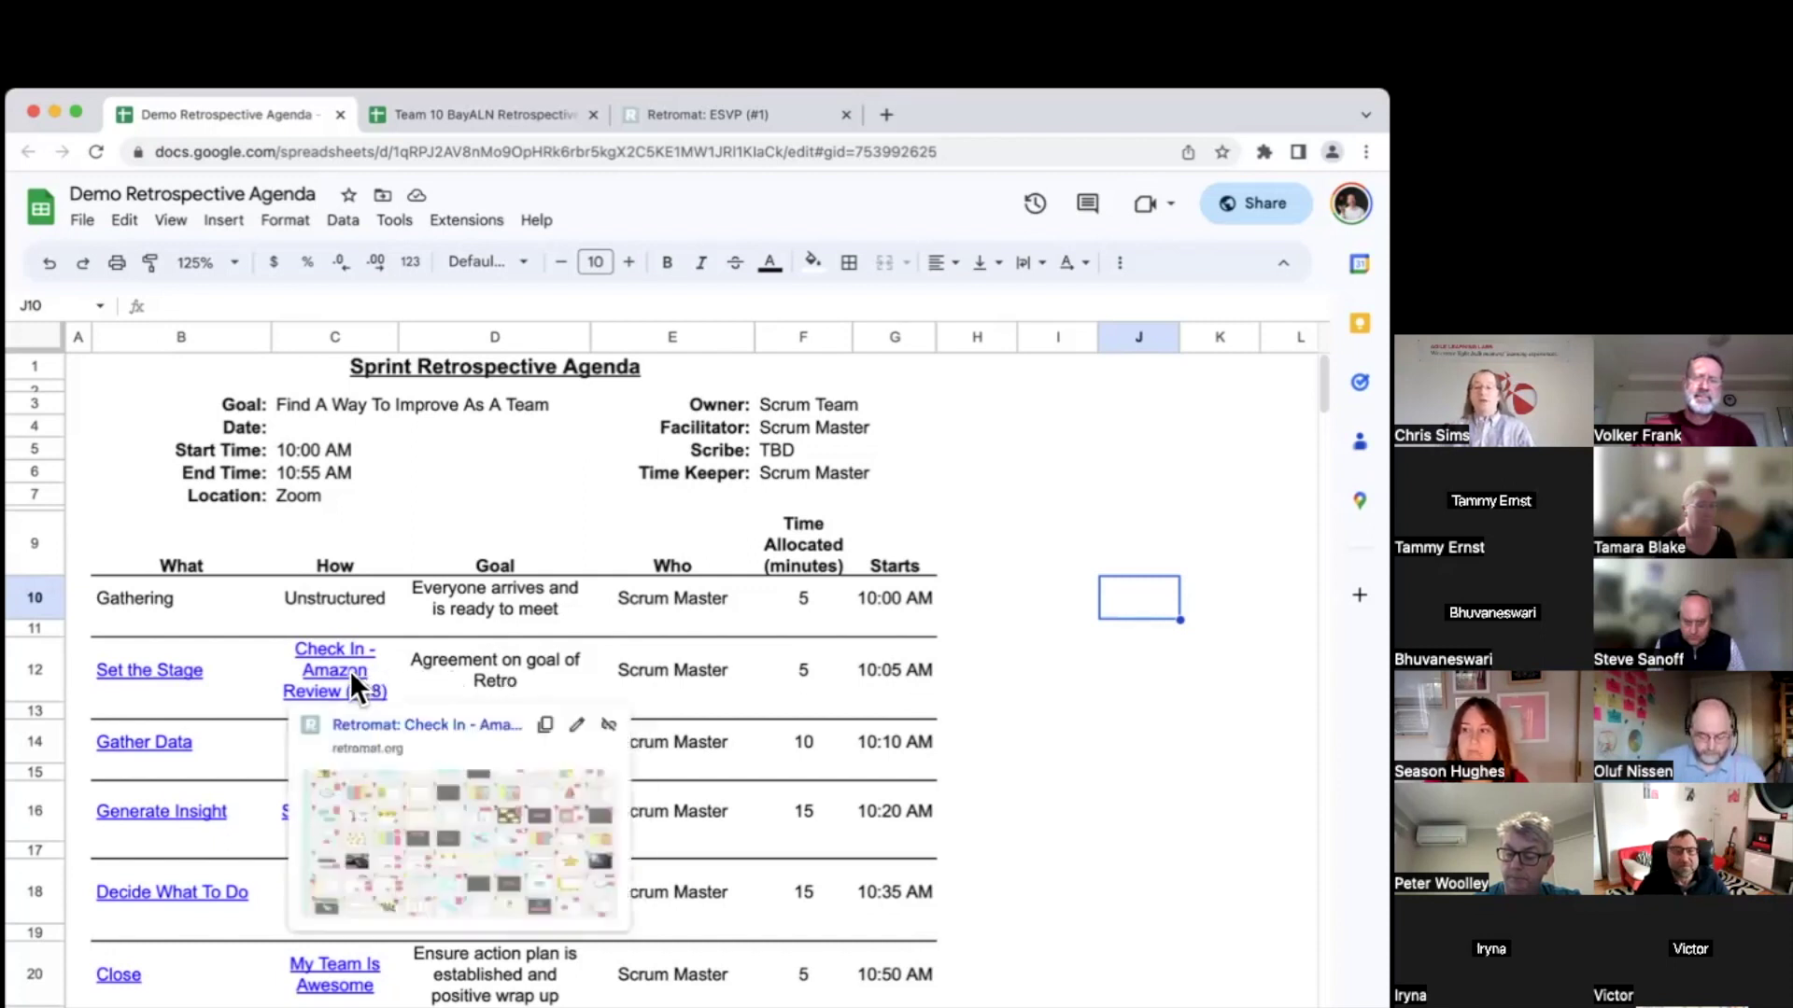
{"action": "left_click", "coordinate": [405, 725]}
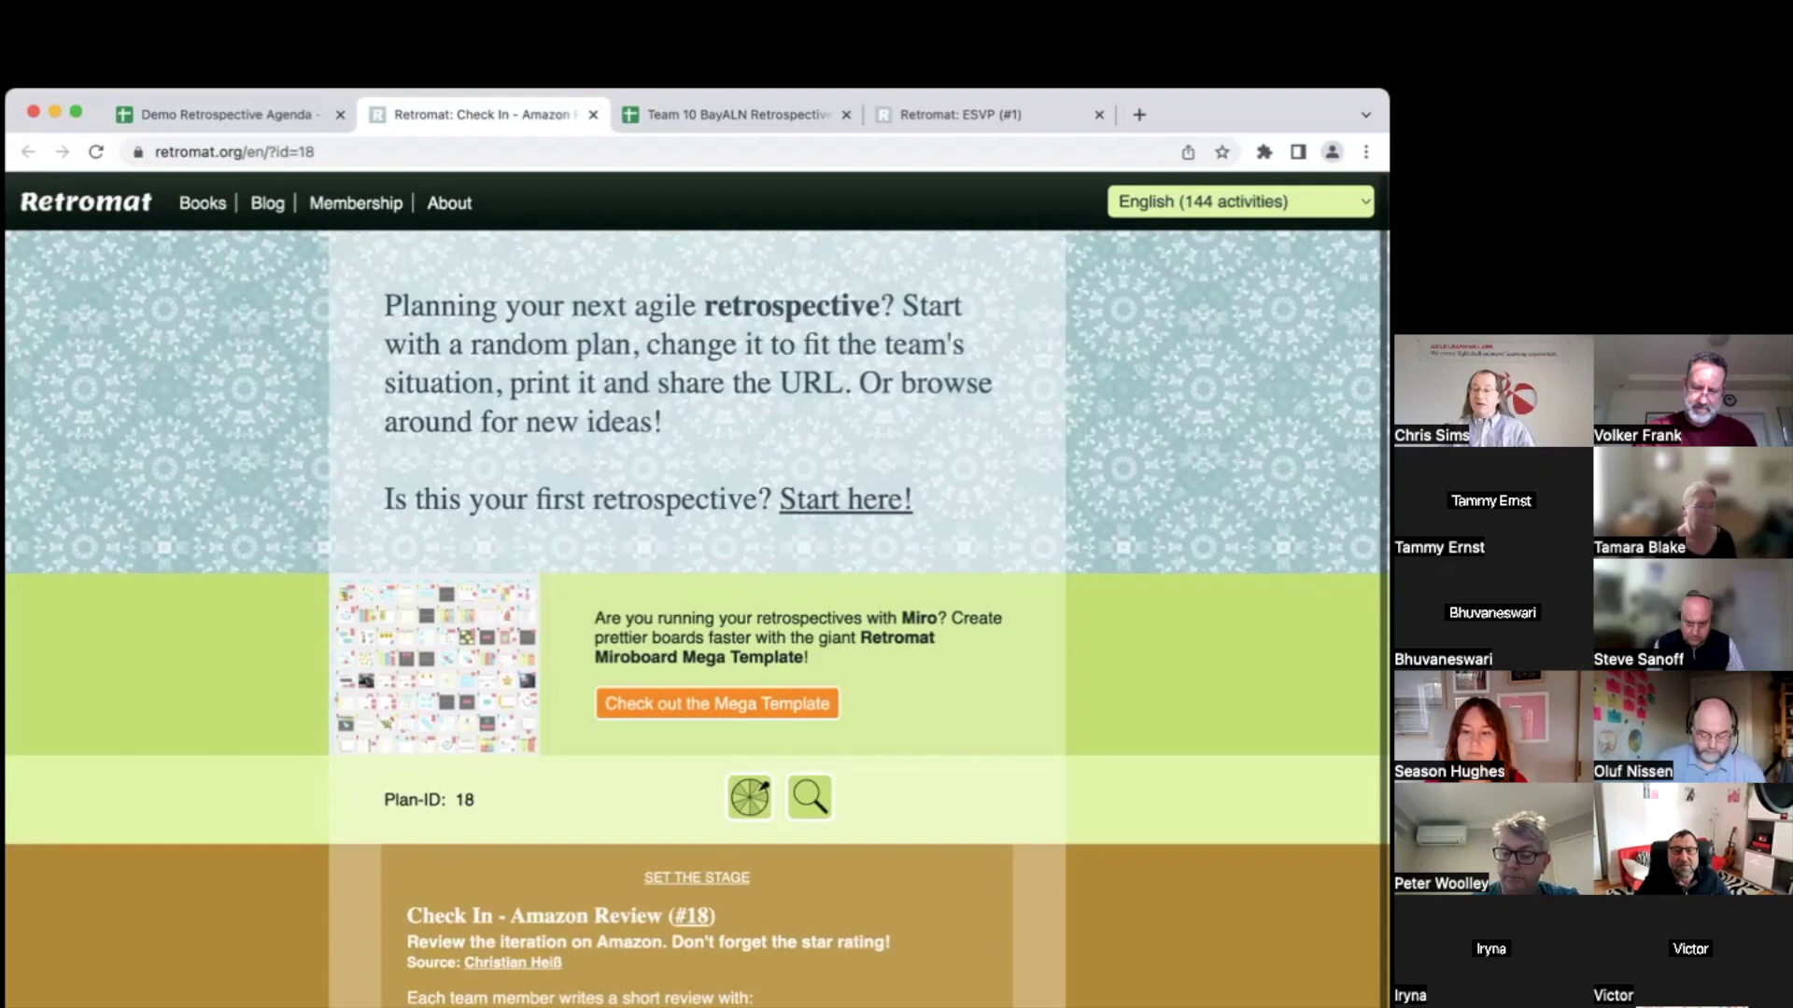
{"action": "left_click", "coordinate": [594, 115]}
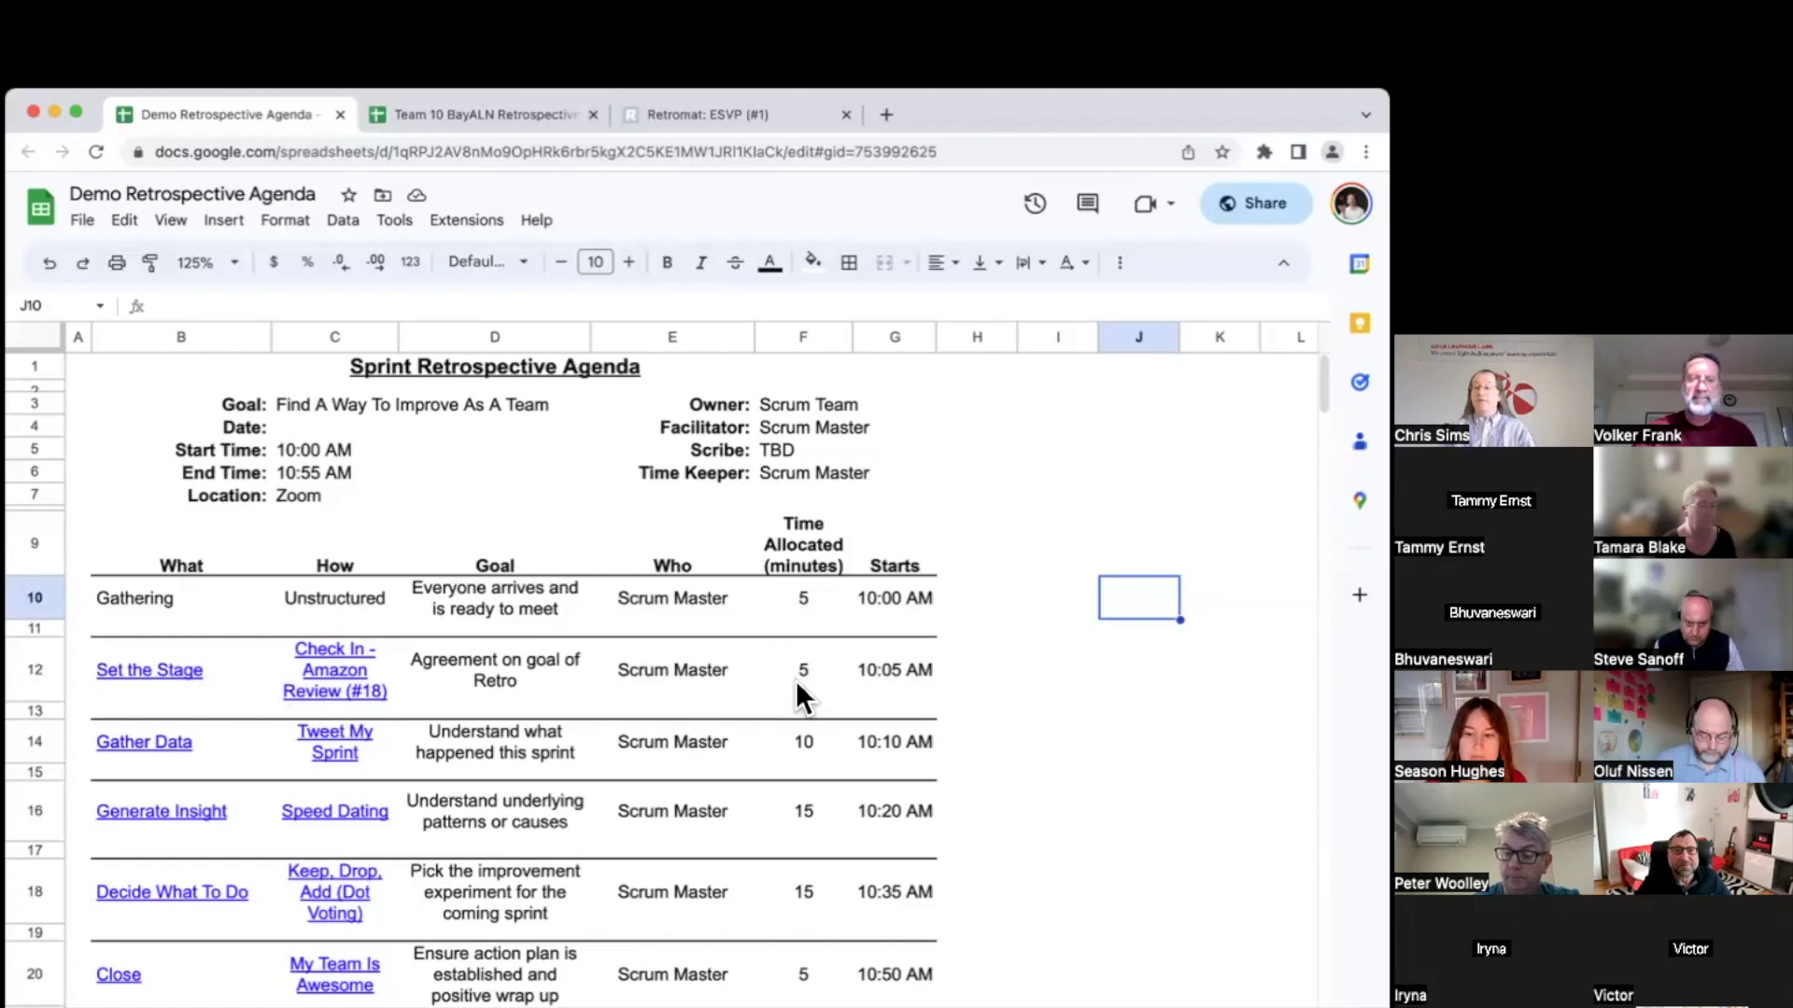
{"action": "mouse_move", "coordinate": [215, 759]}
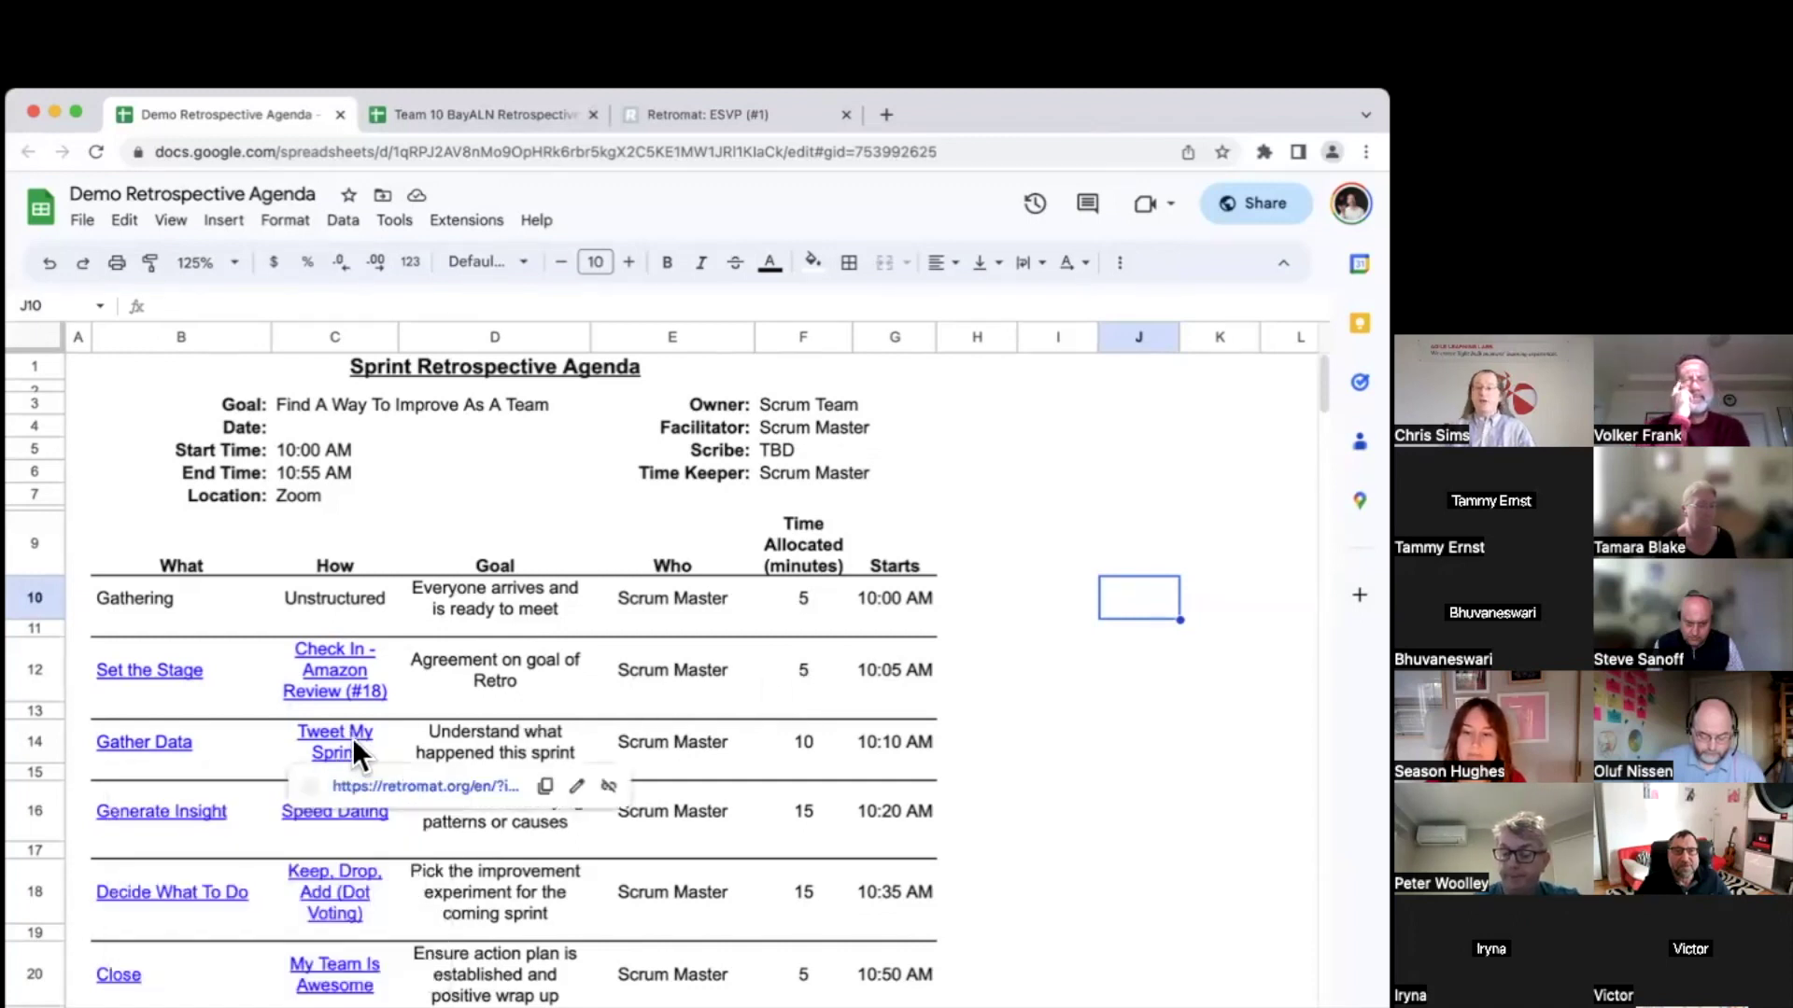
{"action": "left_click", "coordinate": [377, 784]}
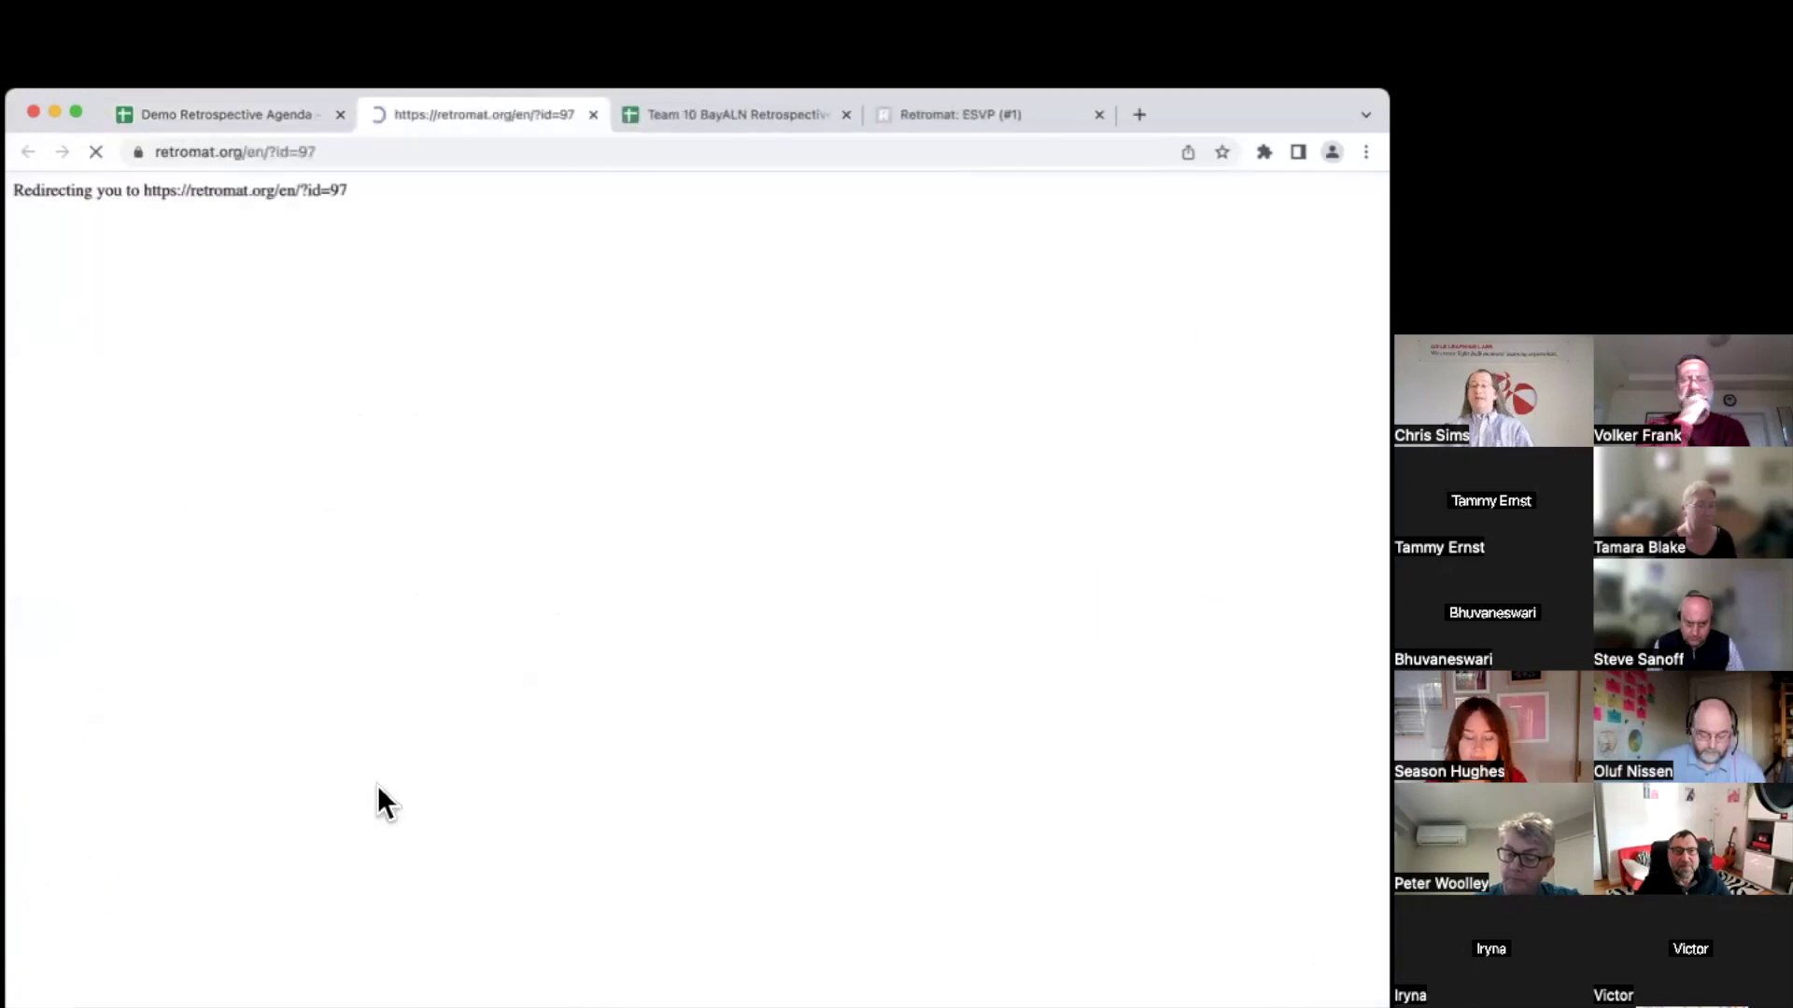
{"action": "scroll", "coordinate": [696, 588], "scroll_direction": "down", "scroll_amount": 1}
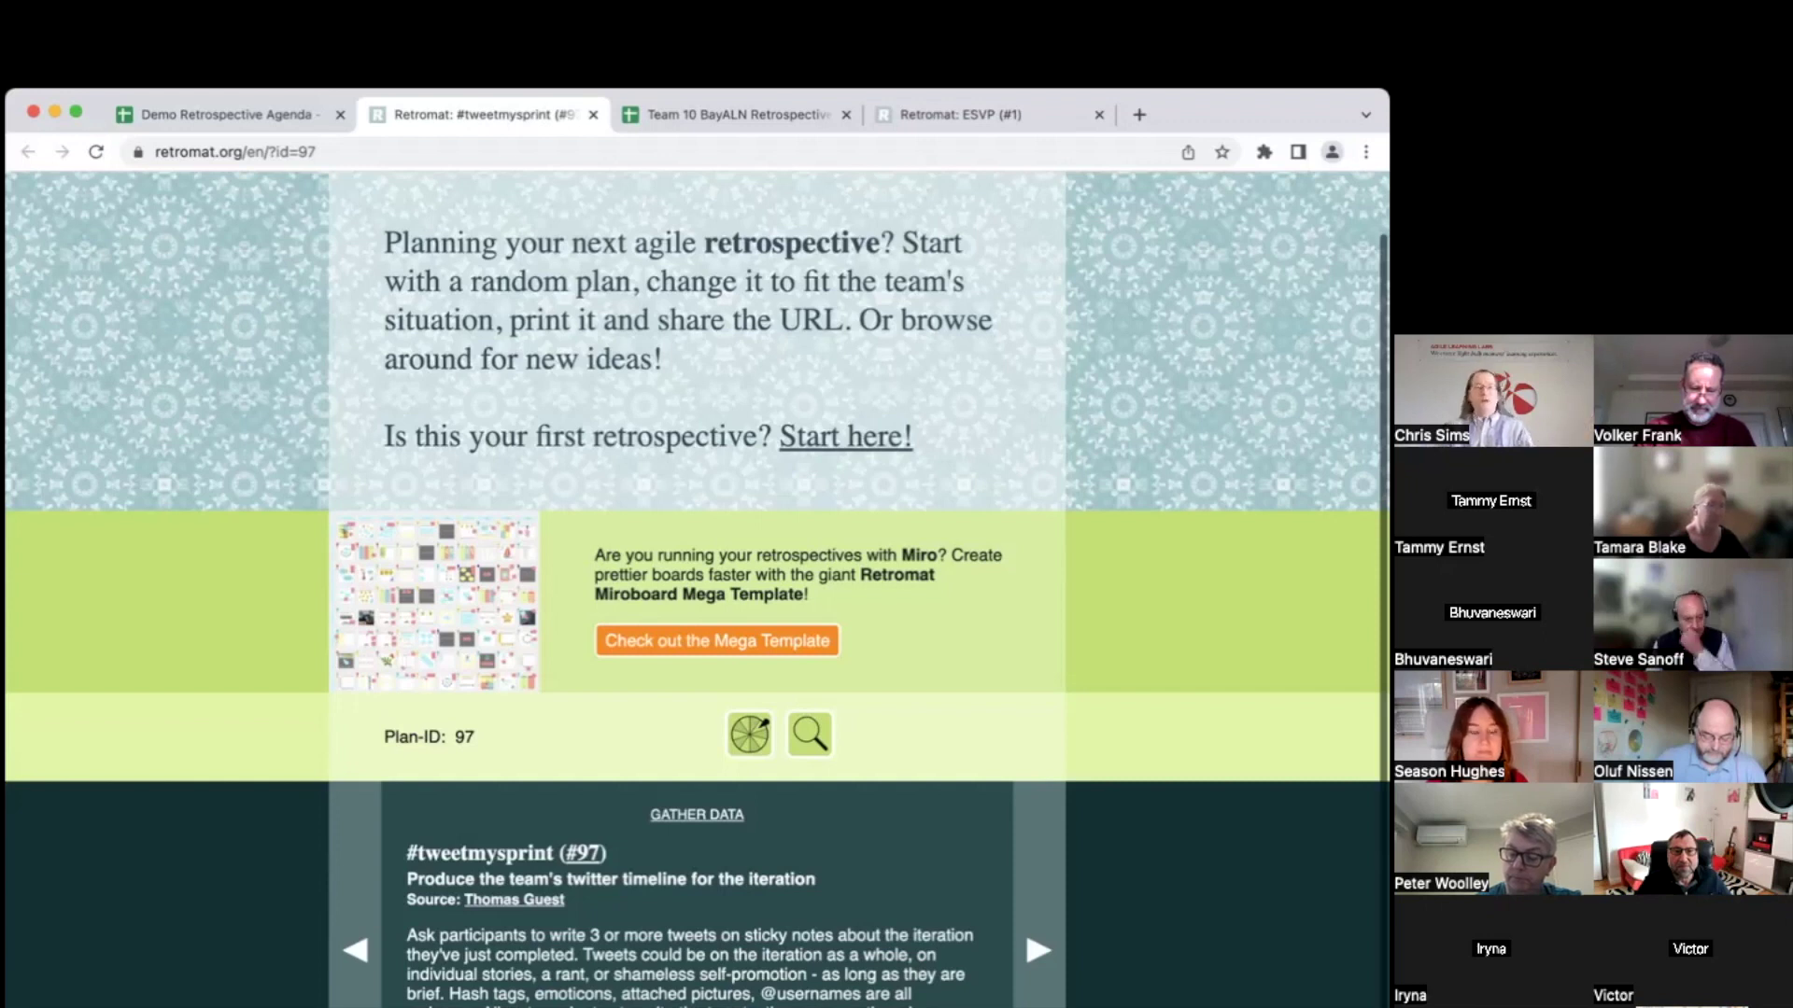
{"action": "left_click", "coordinate": [591, 113]}
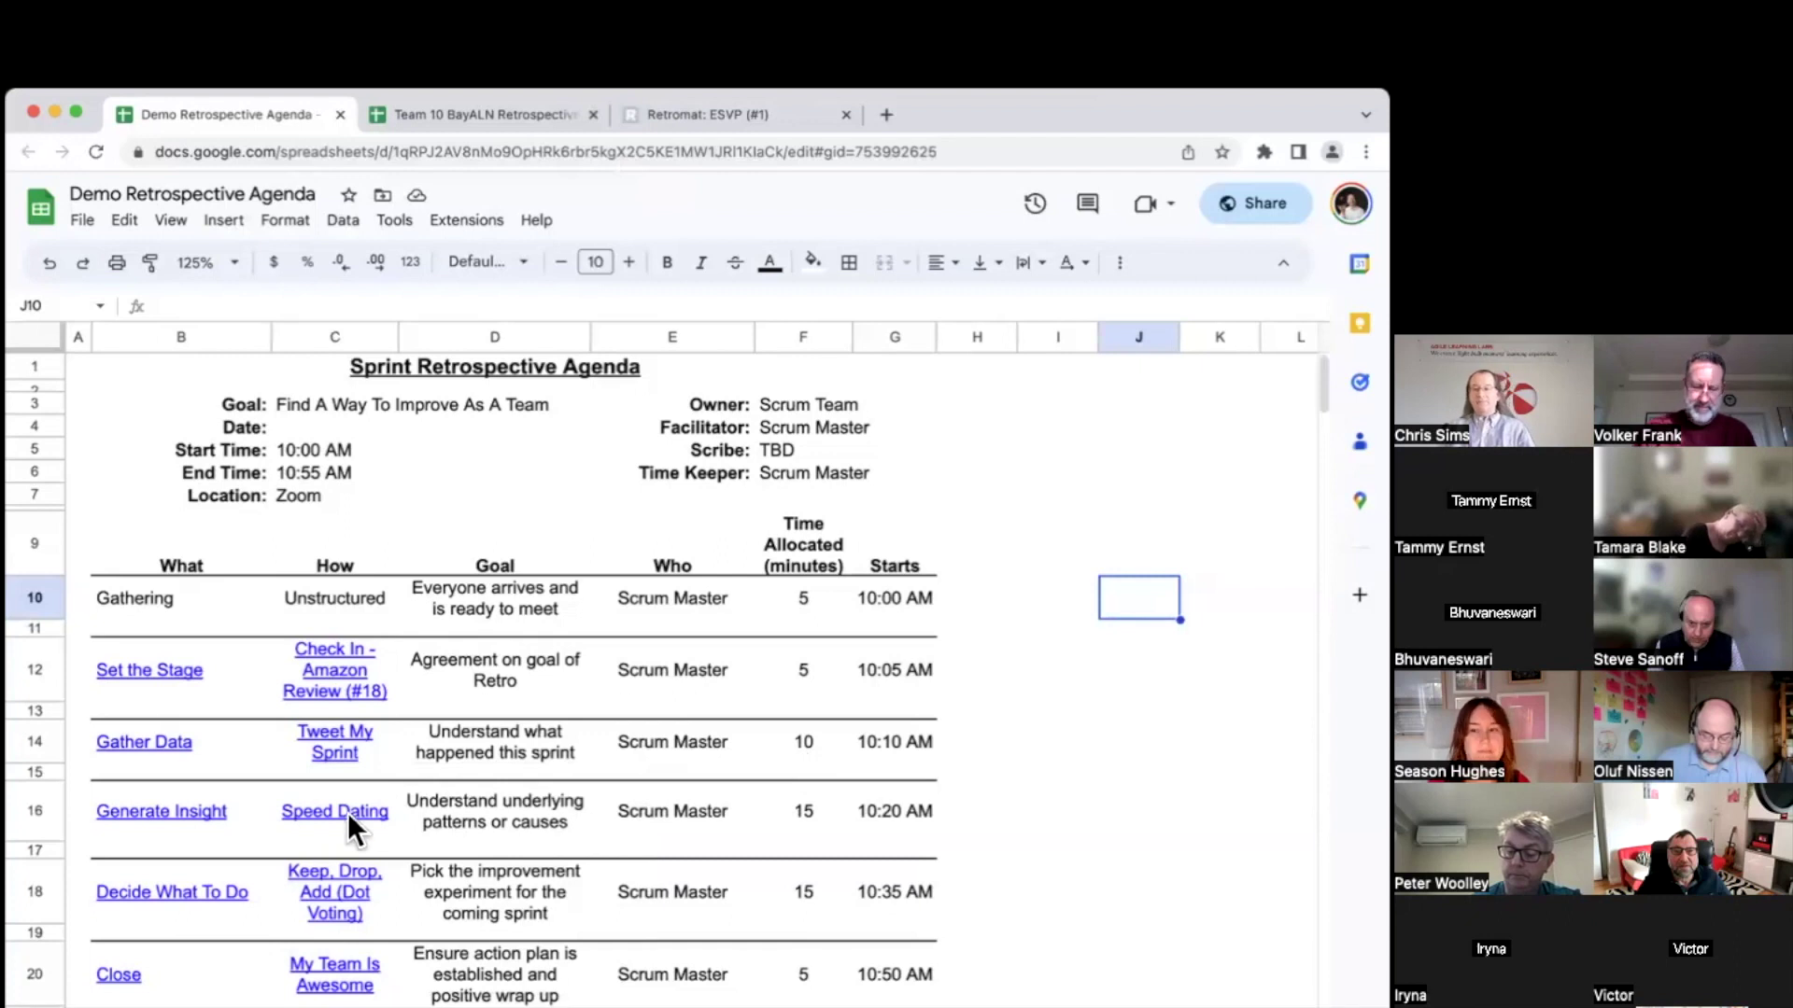
{"action": "mouse_move", "coordinate": [349, 814]}
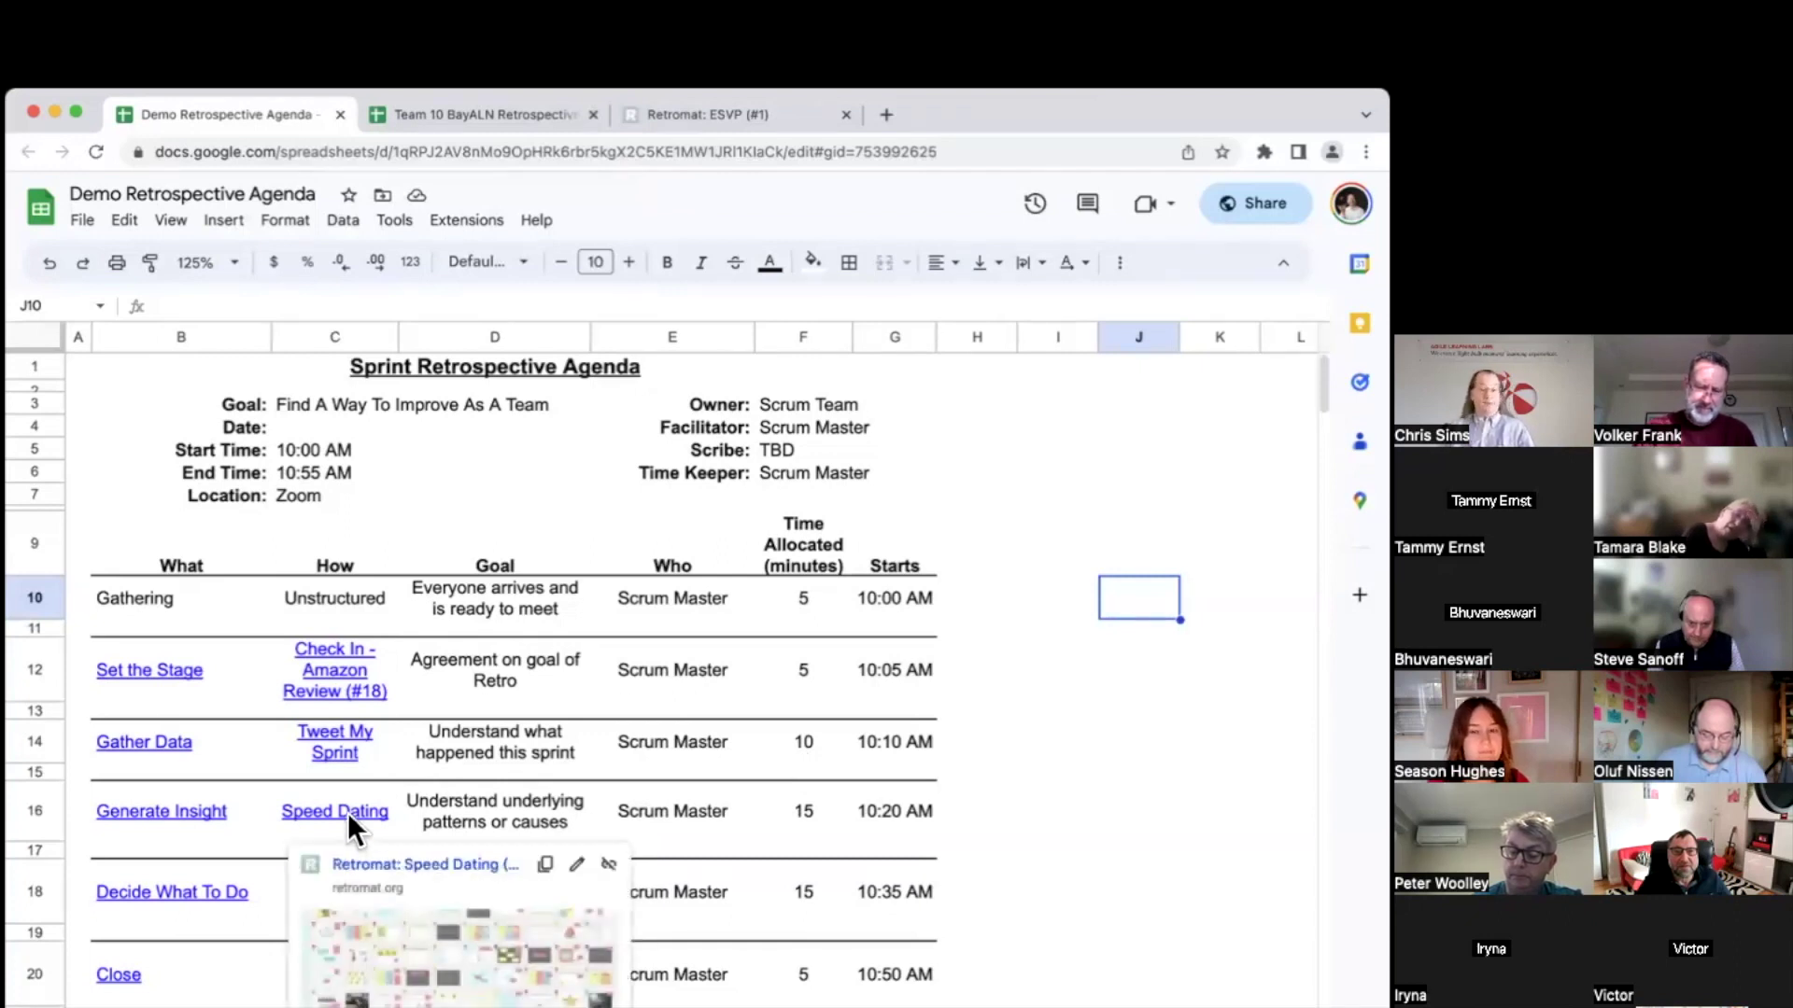
{"action": "left_click", "coordinate": [415, 861]}
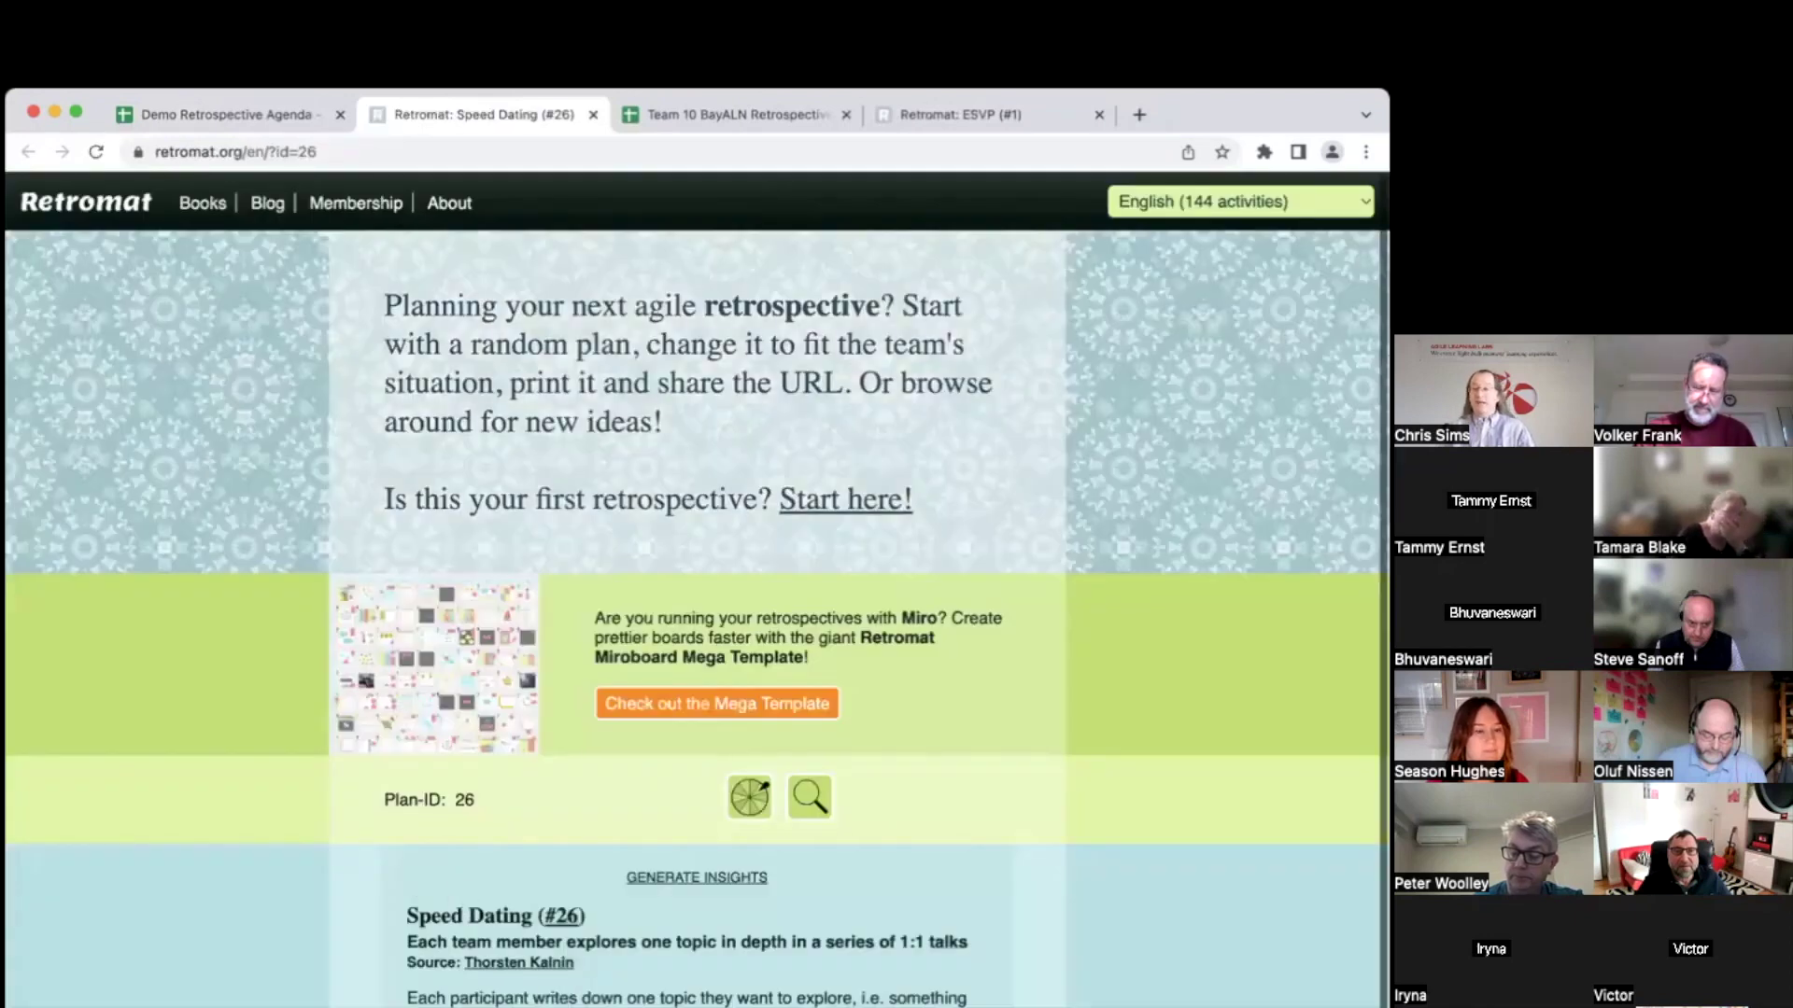
{"action": "scroll", "coordinate": [465, 910], "scroll_direction": "down", "scroll_amount": 3}
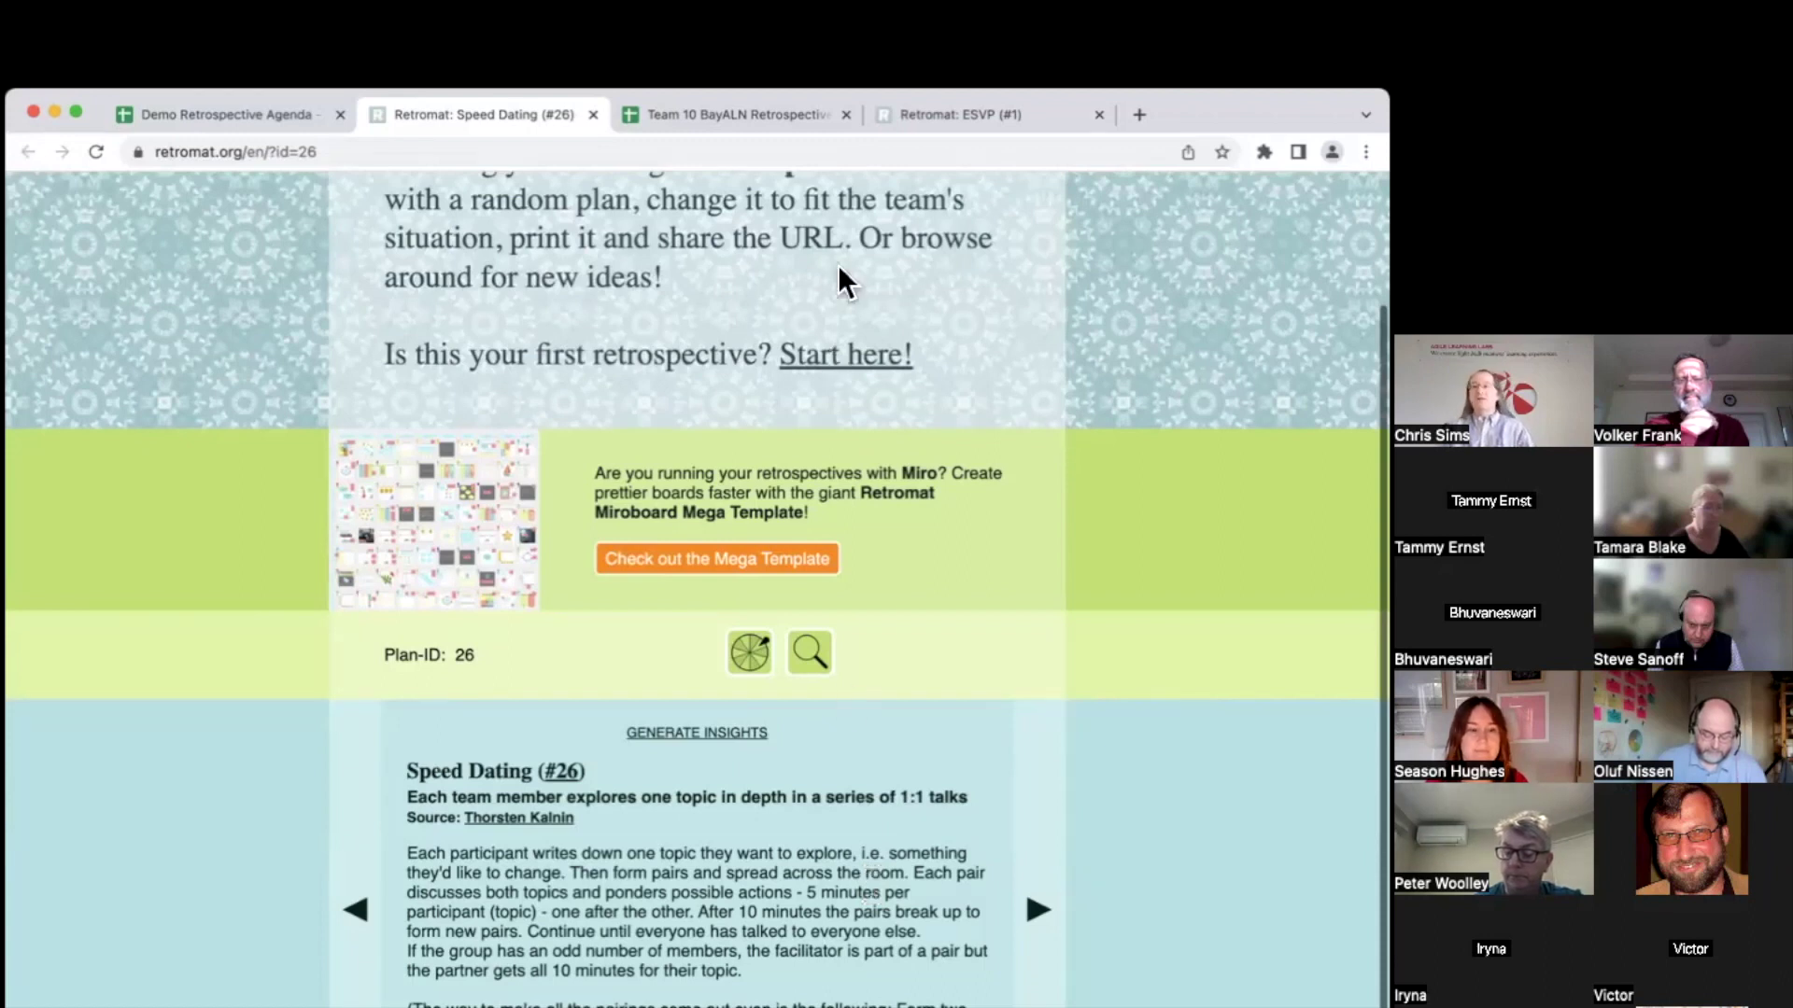
{"action": "left_click", "coordinate": [592, 112]}
{"action": "mouse_move", "coordinate": [469, 847]}
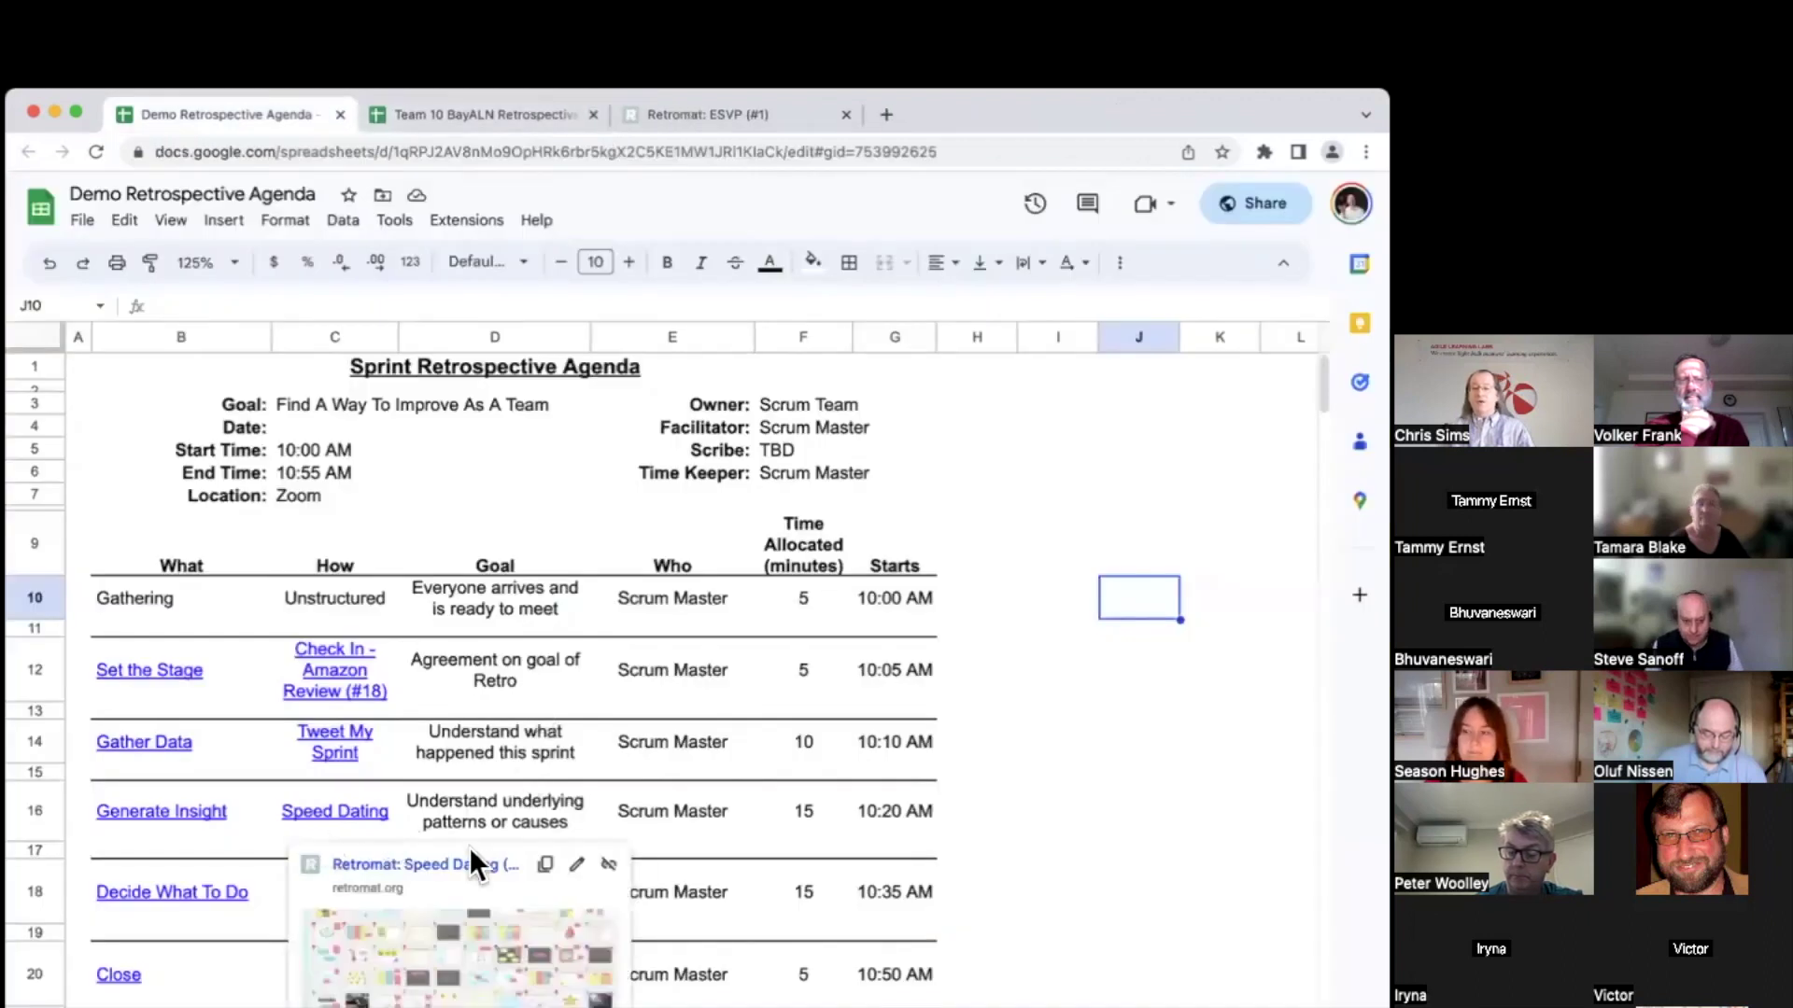
{"action": "left_click", "coordinate": [810, 822]}
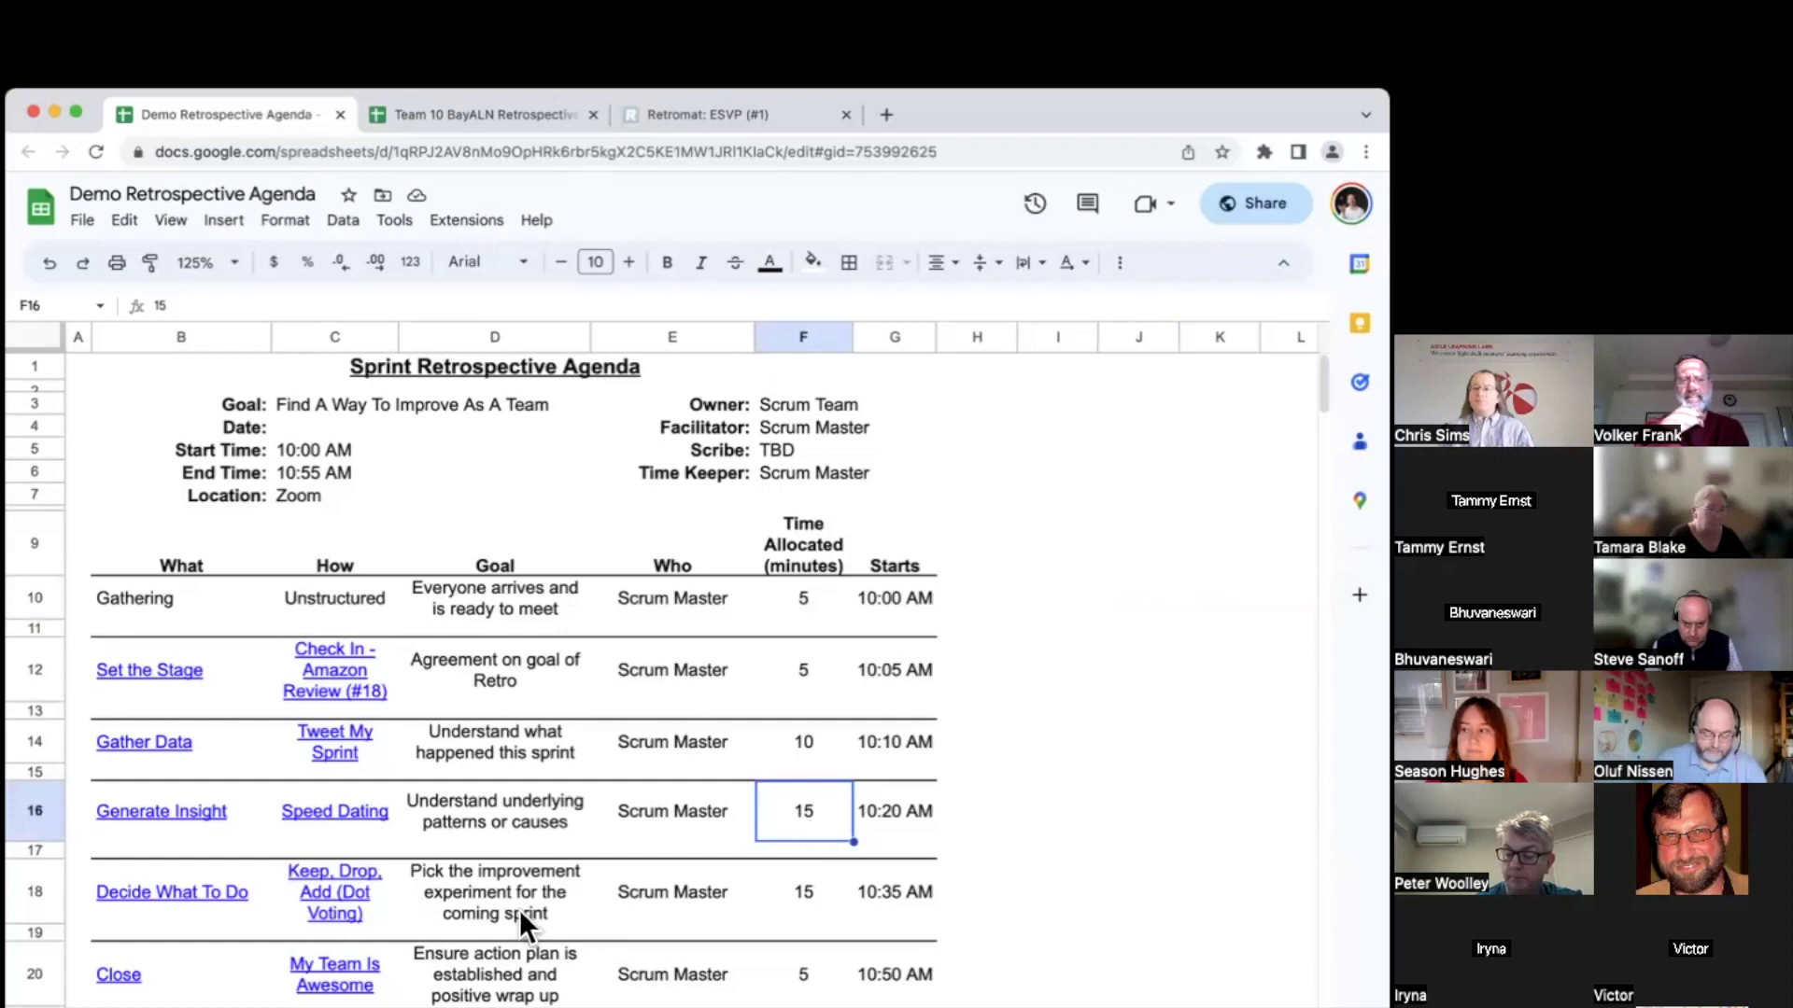
{"action": "mouse_move", "coordinate": [335, 891]}
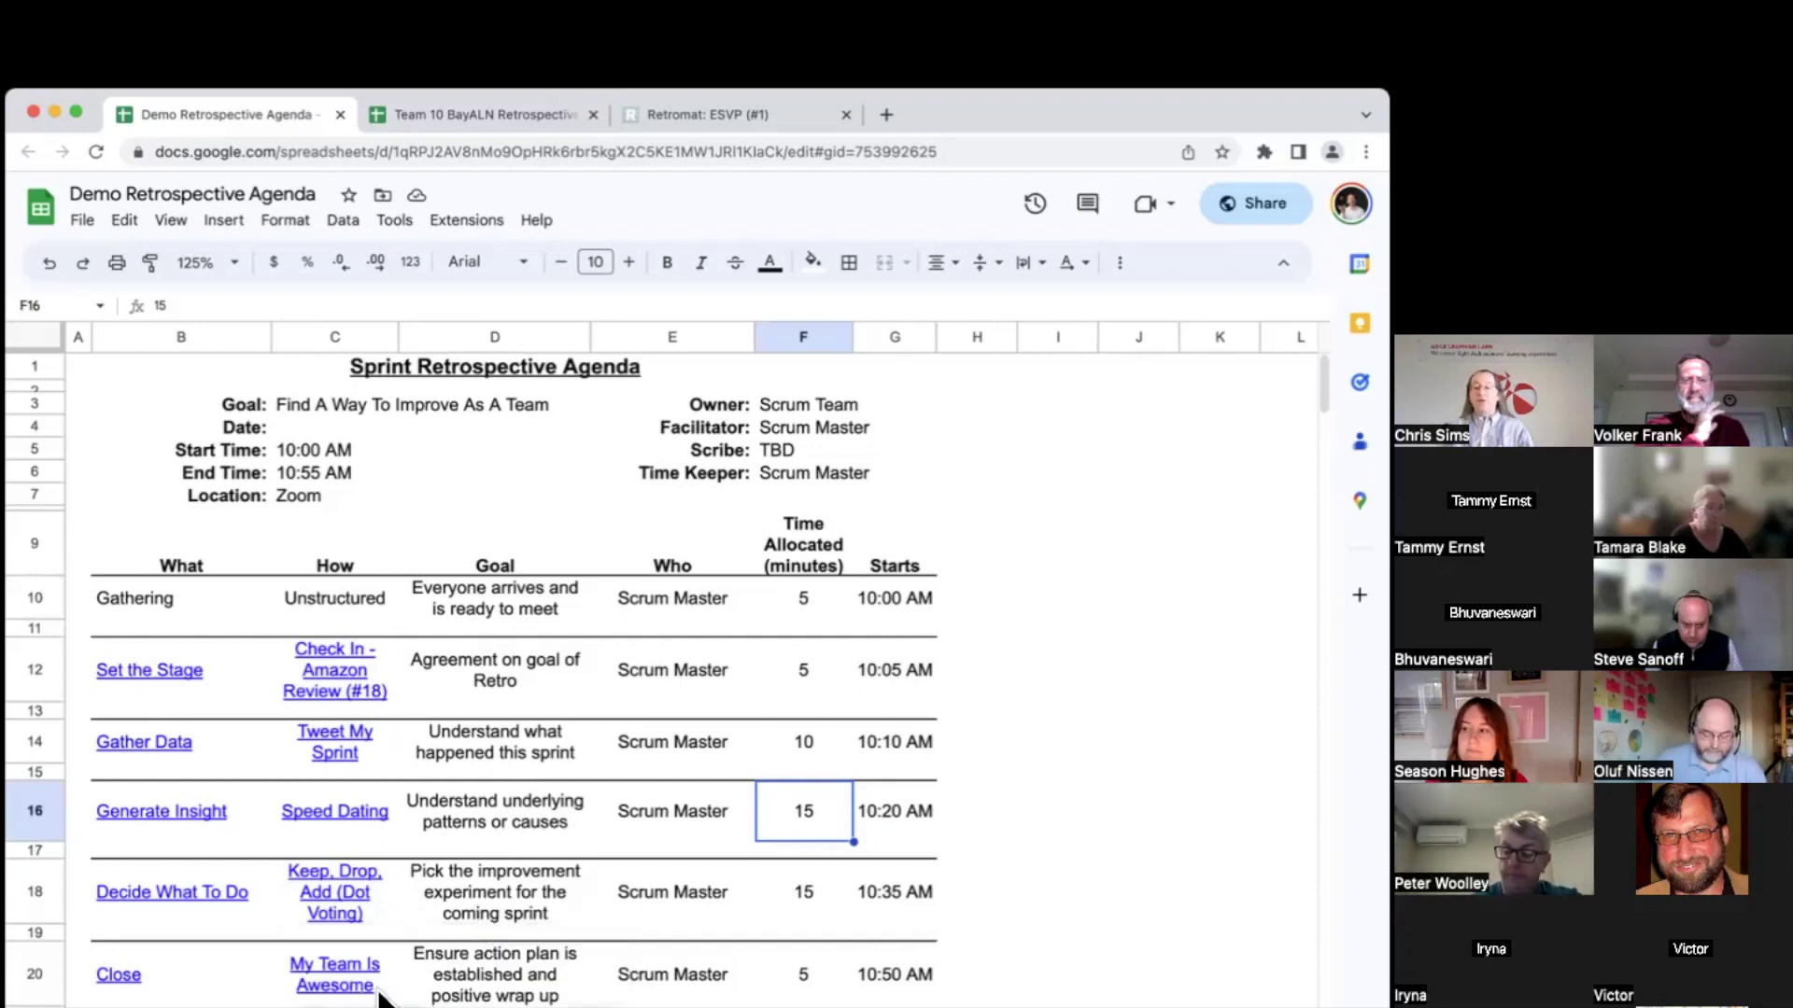
{"action": "left_click", "coordinate": [487, 983]}
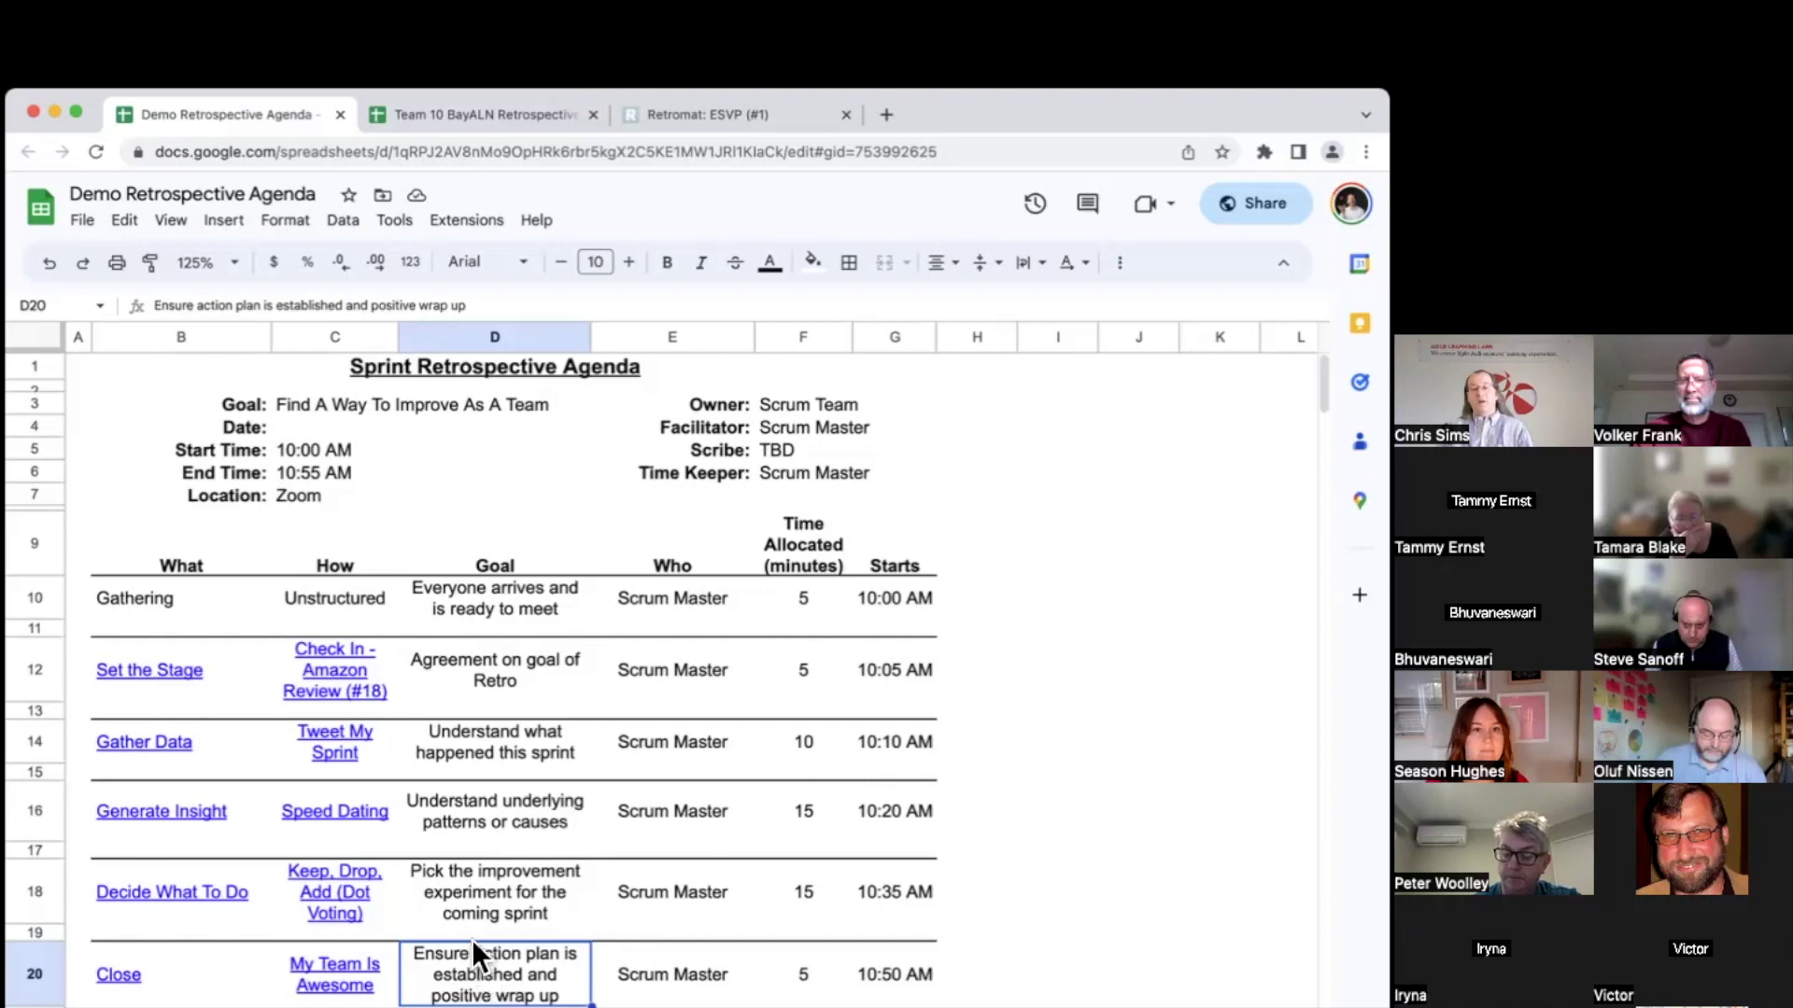
{"action": "left_click", "coordinate": [485, 825]}
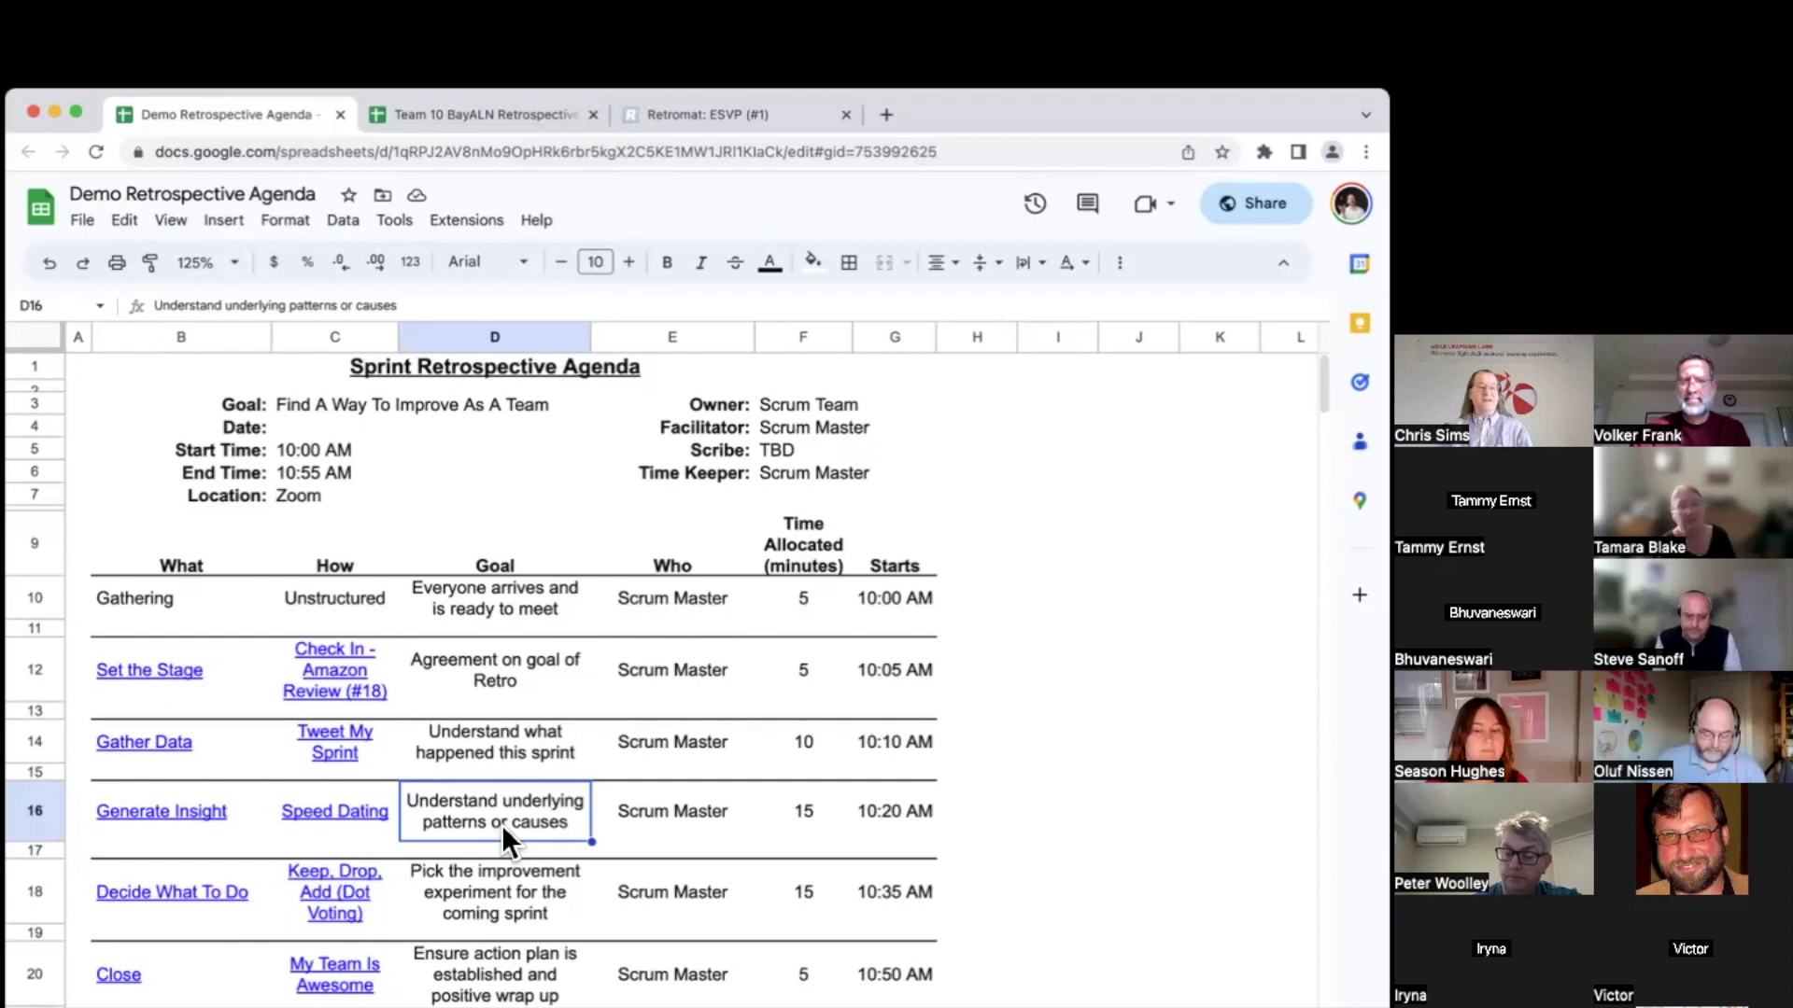
{"action": "left_click", "coordinate": [800, 811]}
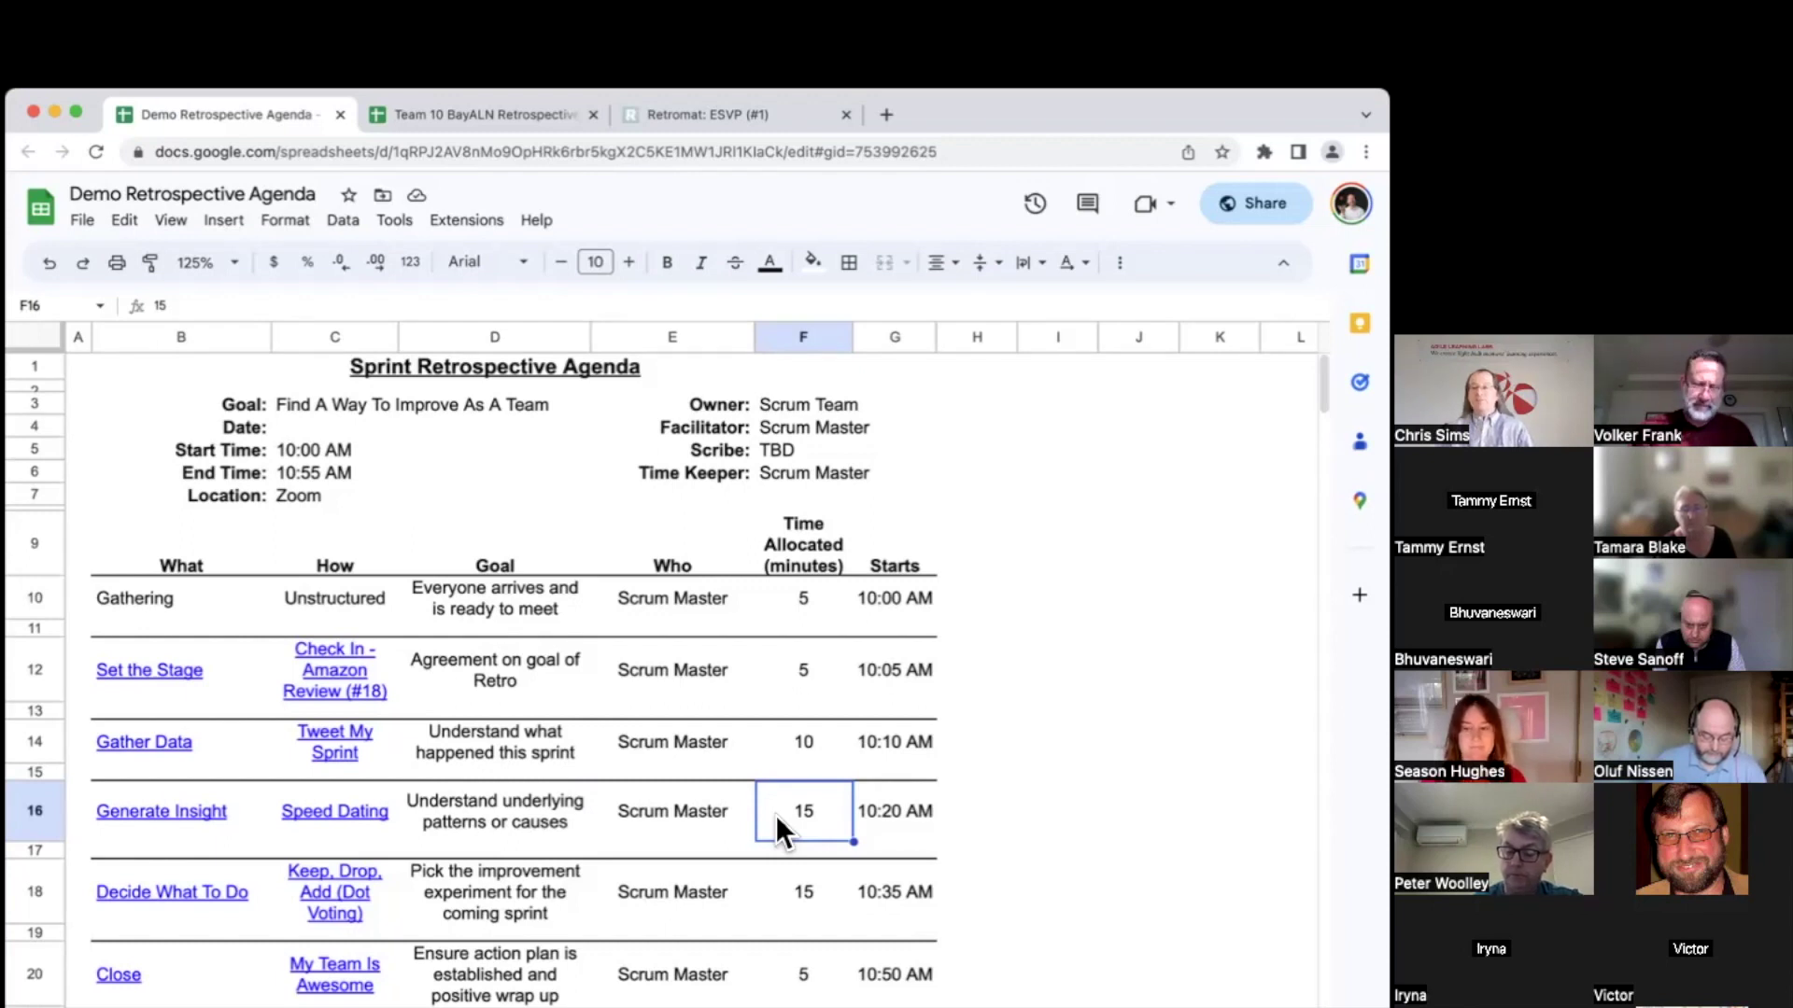
{"action": "scroll", "coordinate": [654, 654], "scroll_direction": "down", "scroll_amount": 5}
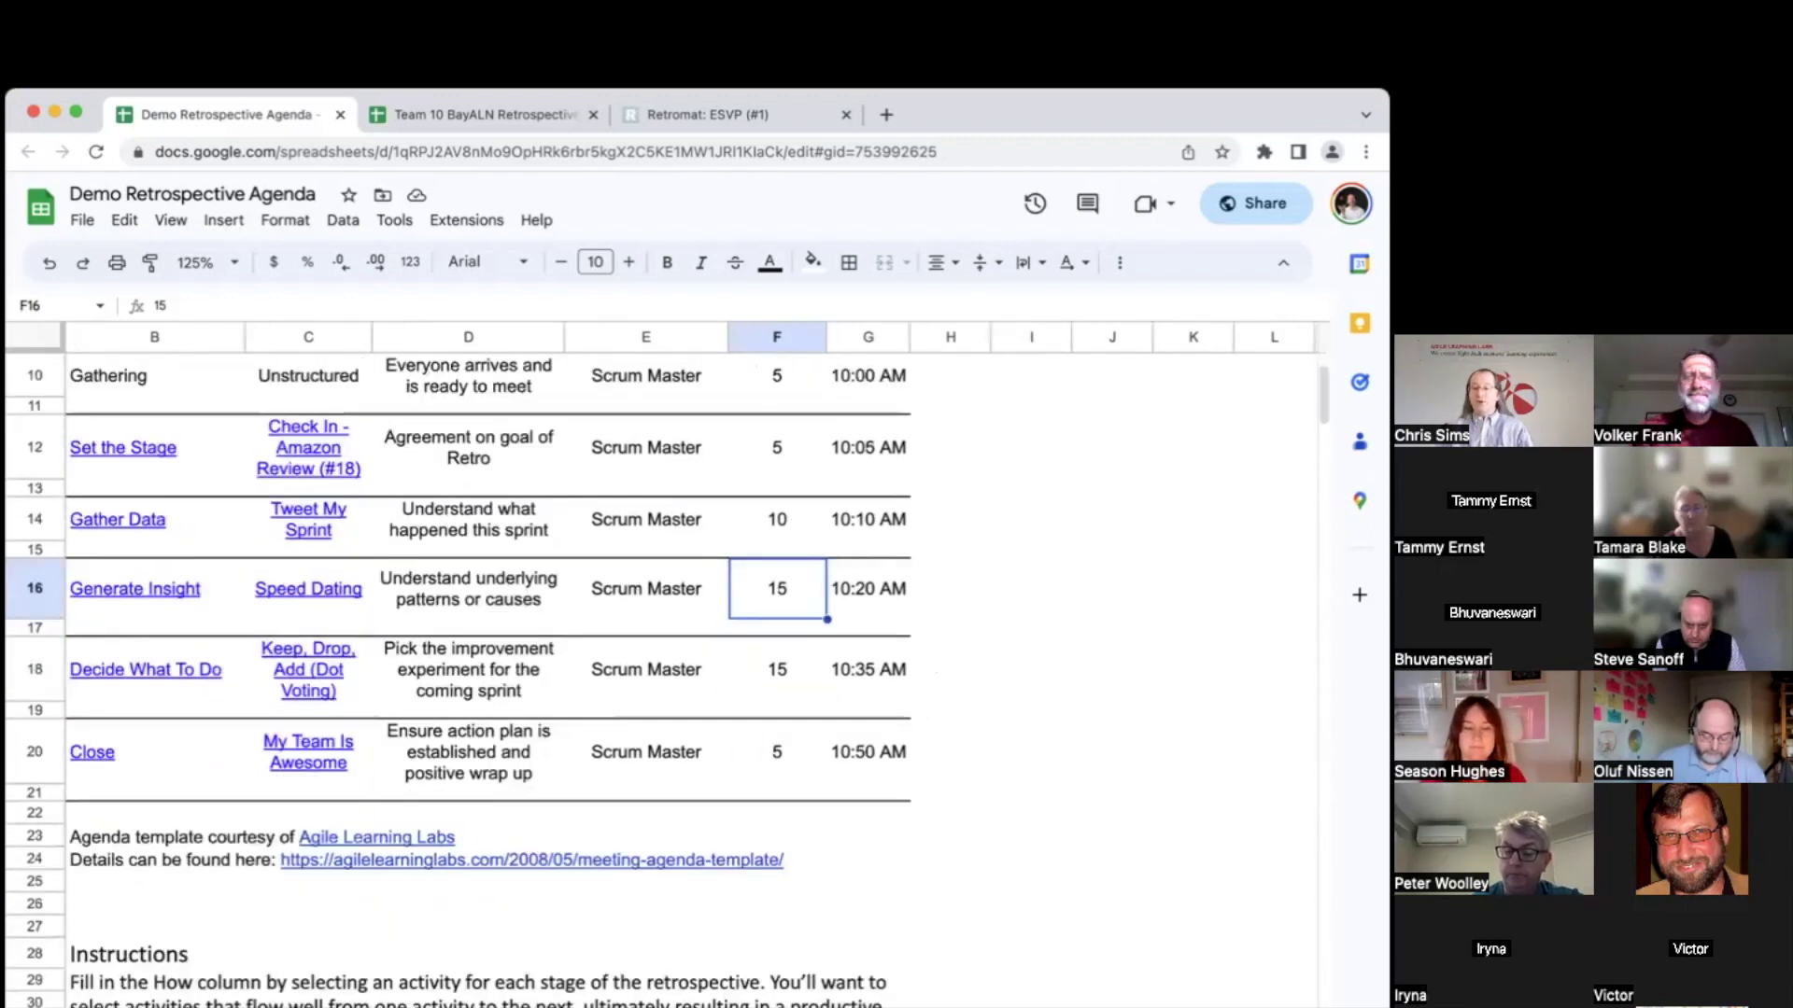
{"action": "scroll", "coordinate": [620, 653], "scroll_direction": "up", "scroll_amount": 5}
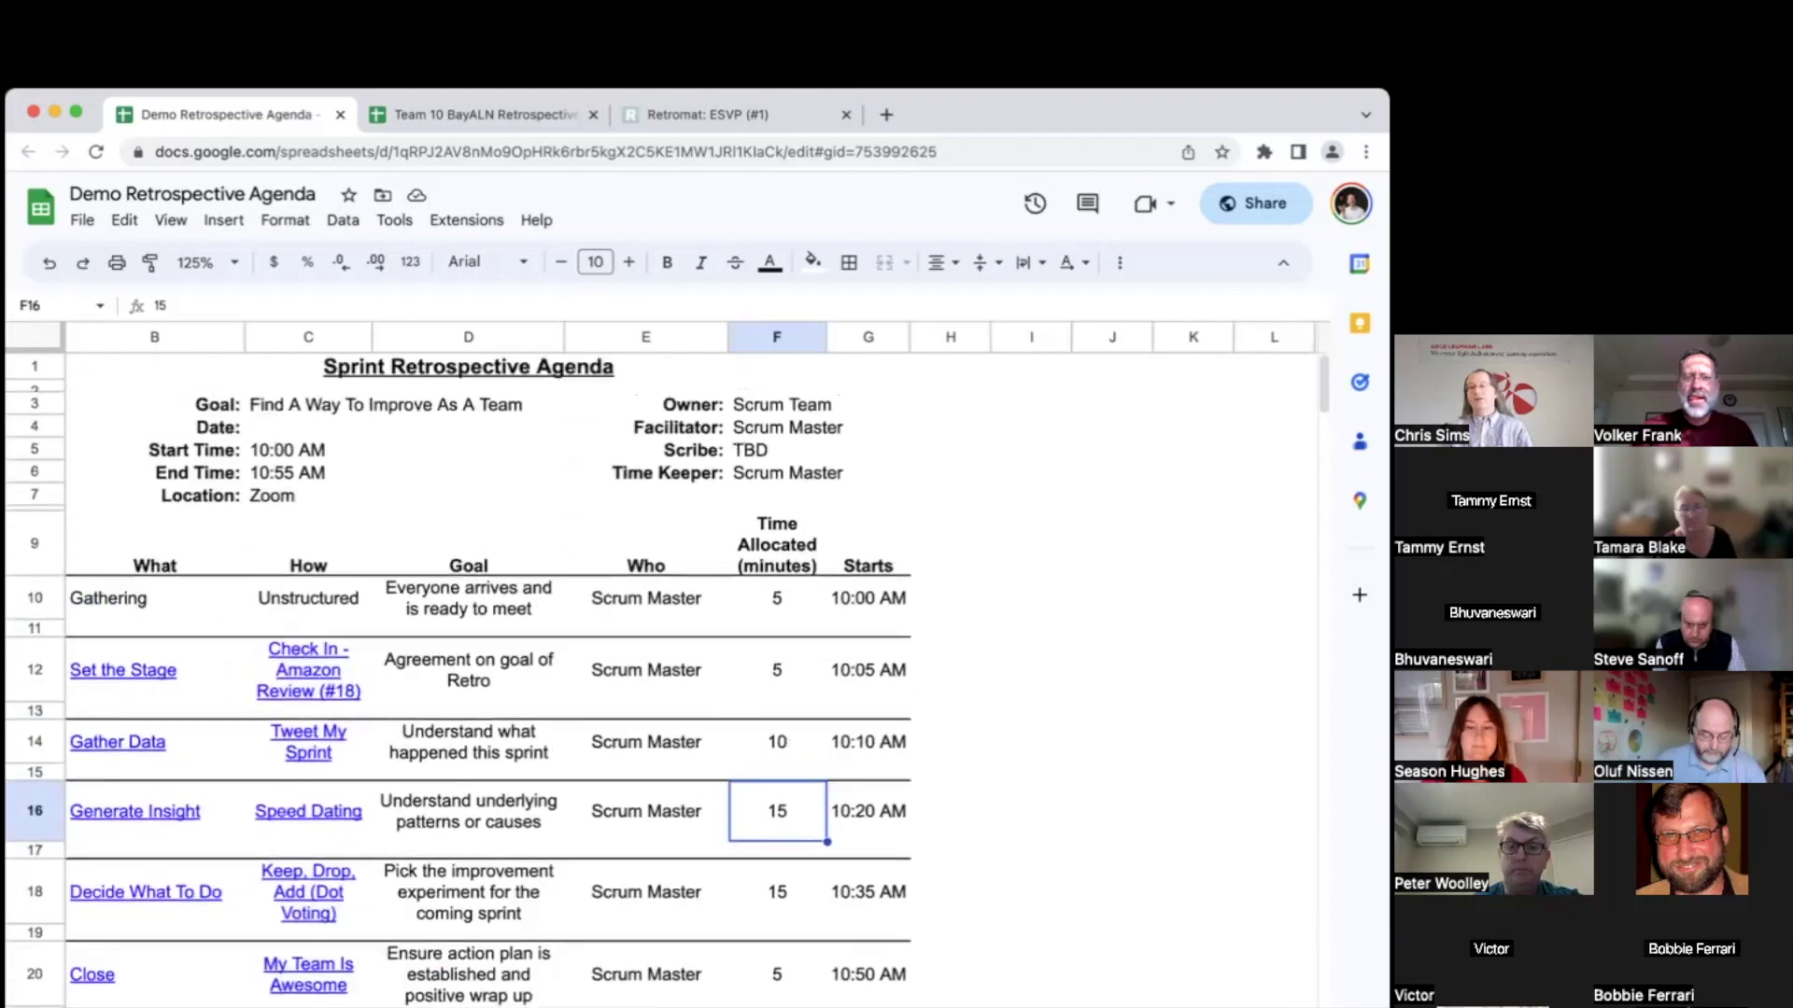
{"action": "mouse_move", "coordinate": [308, 971]}
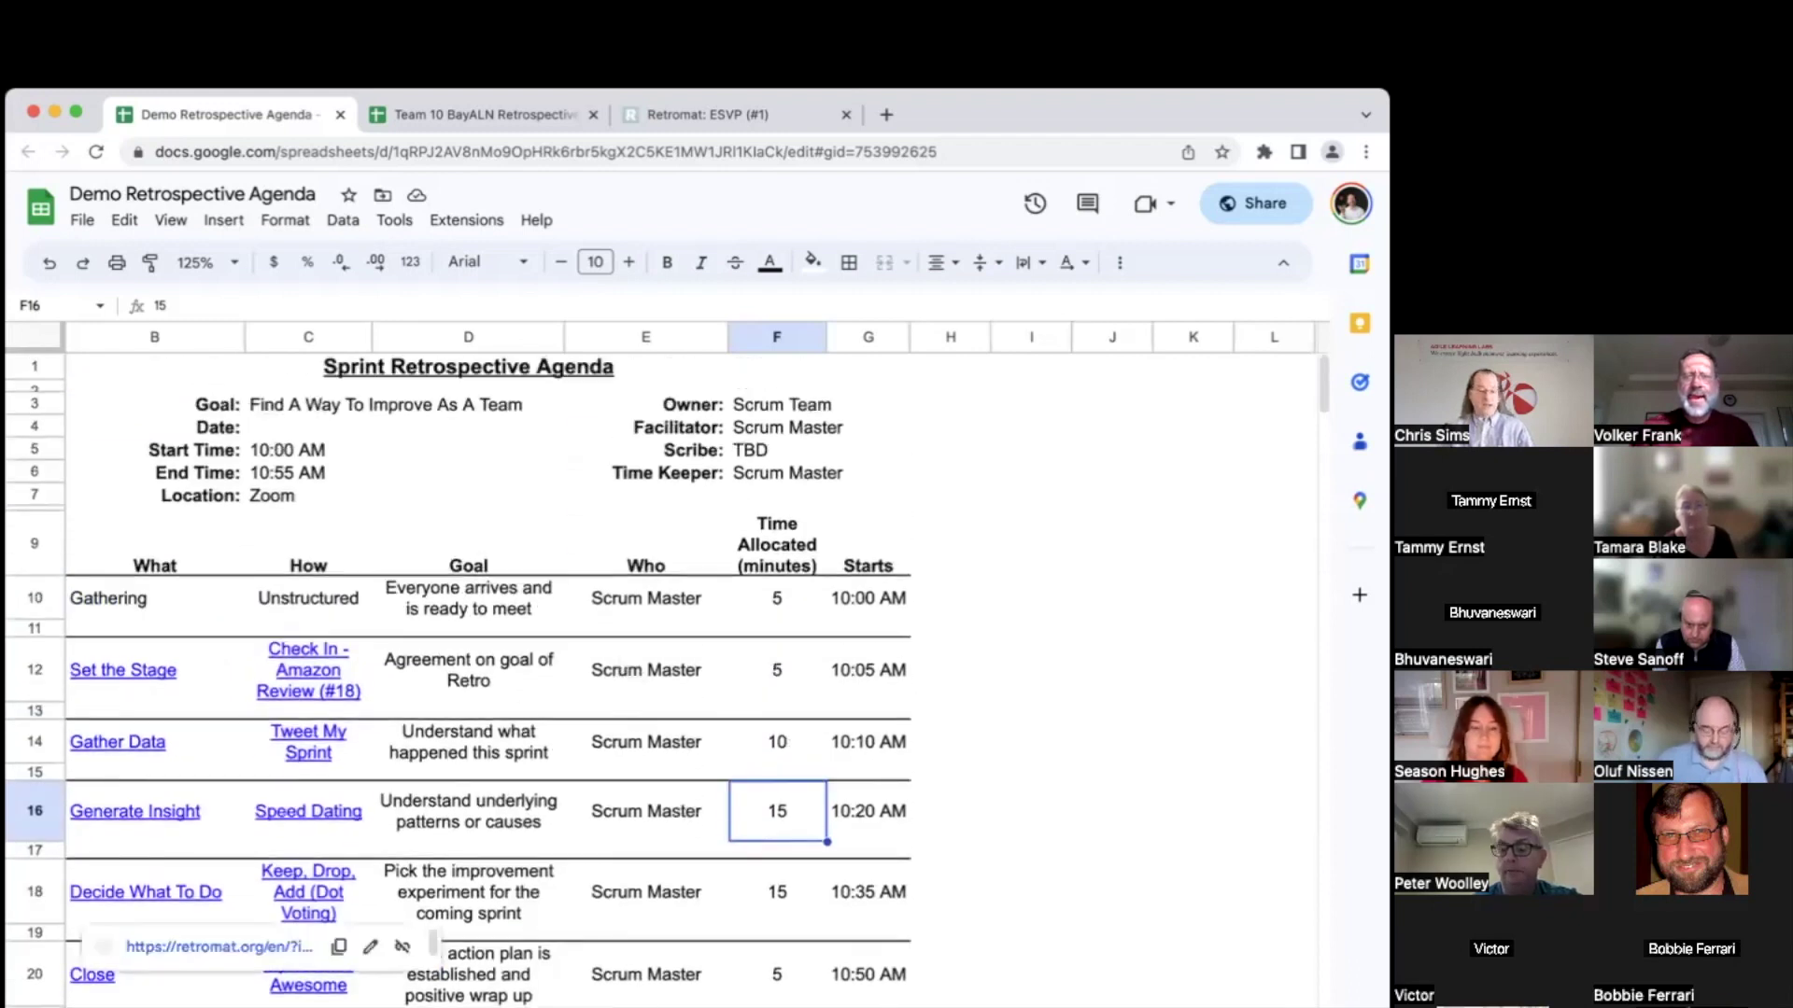